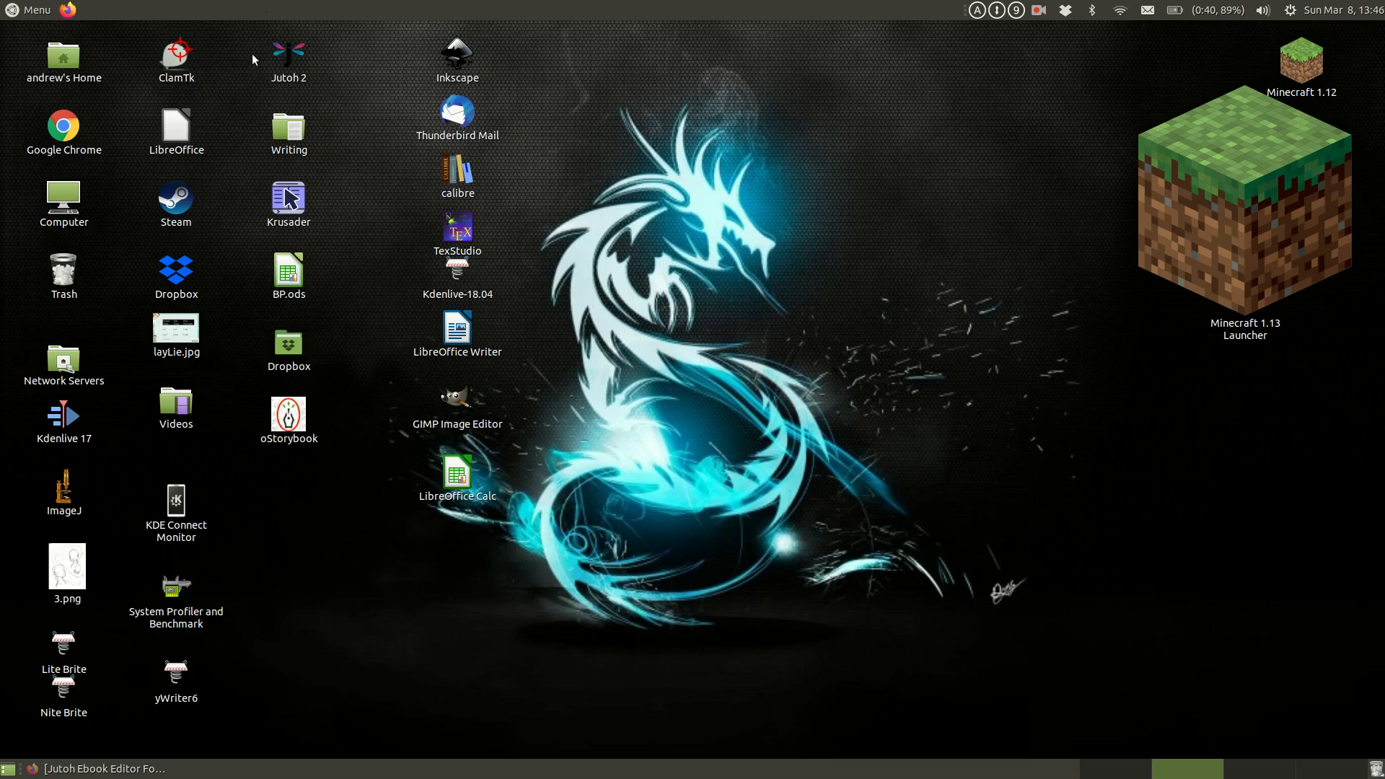
Step: Bring up the Jutoh website in a maximized Firefox window and open its Buy page
{"action": "left_click", "coordinate": [296, 56]}
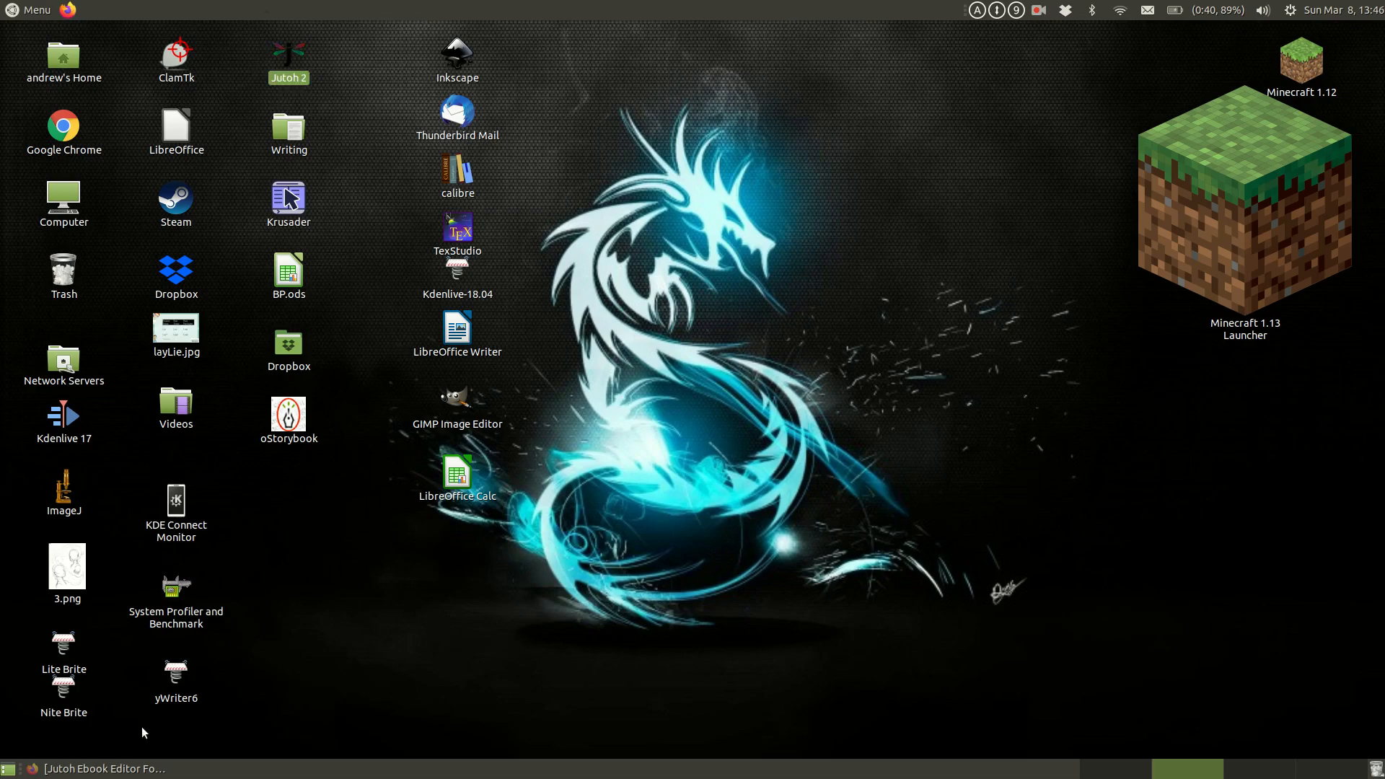
{"action": "left_click", "coordinate": [138, 774]}
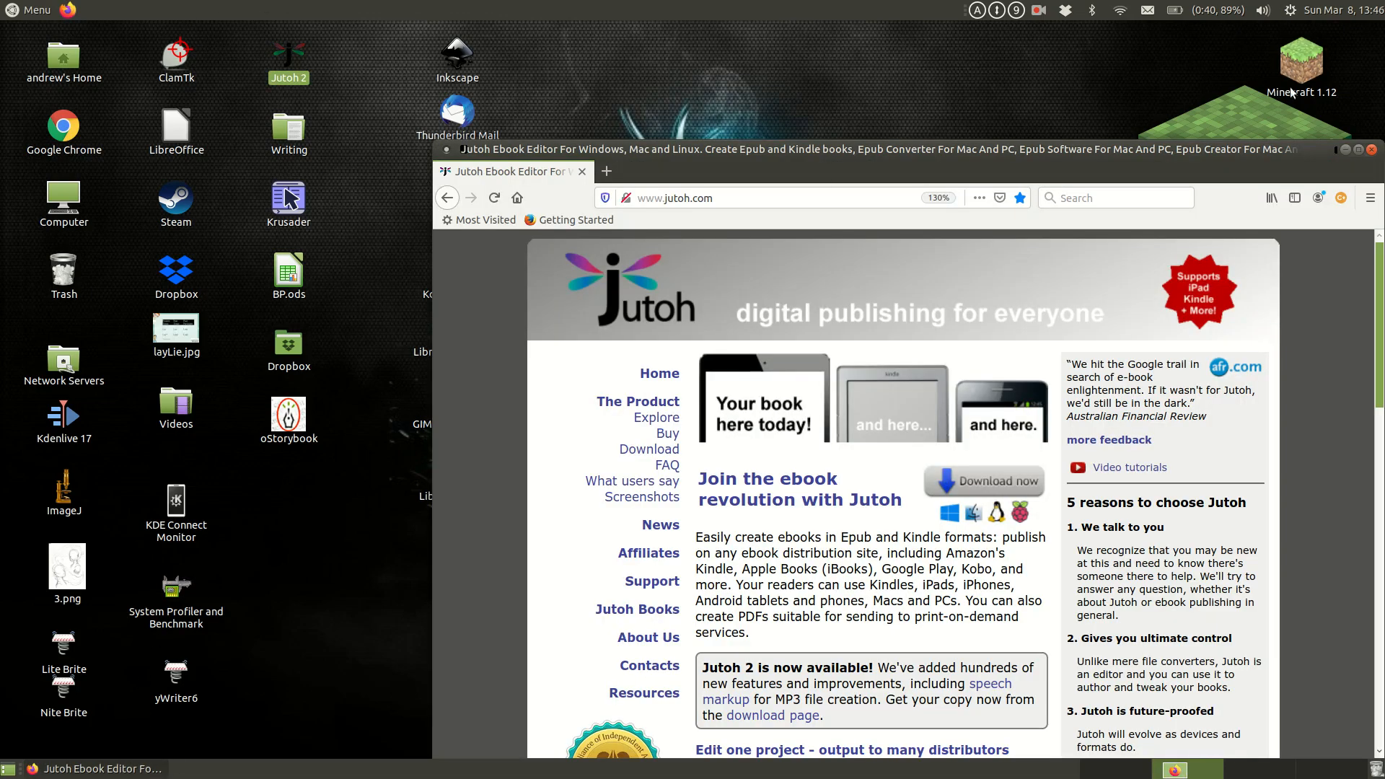
{"action": "left_click", "coordinate": [1361, 148]}
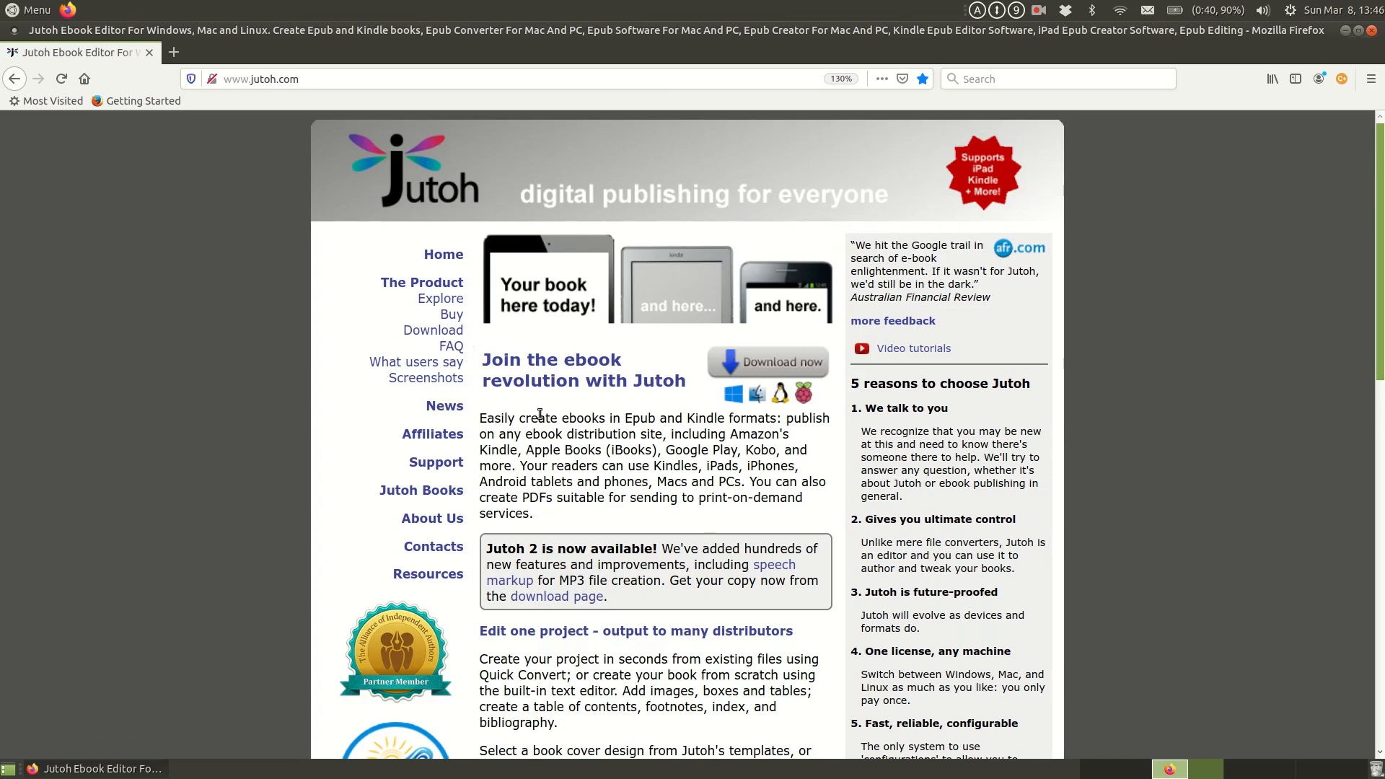
{"action": "left_click", "coordinate": [449, 317]}
Step: Examine the Jutoh, Jutoh Plus and upgrade editions with their prices and terms on the Buy page
{"action": "scroll", "coordinate": [675, 454], "scroll_direction": "down", "scroll_amount": 5}
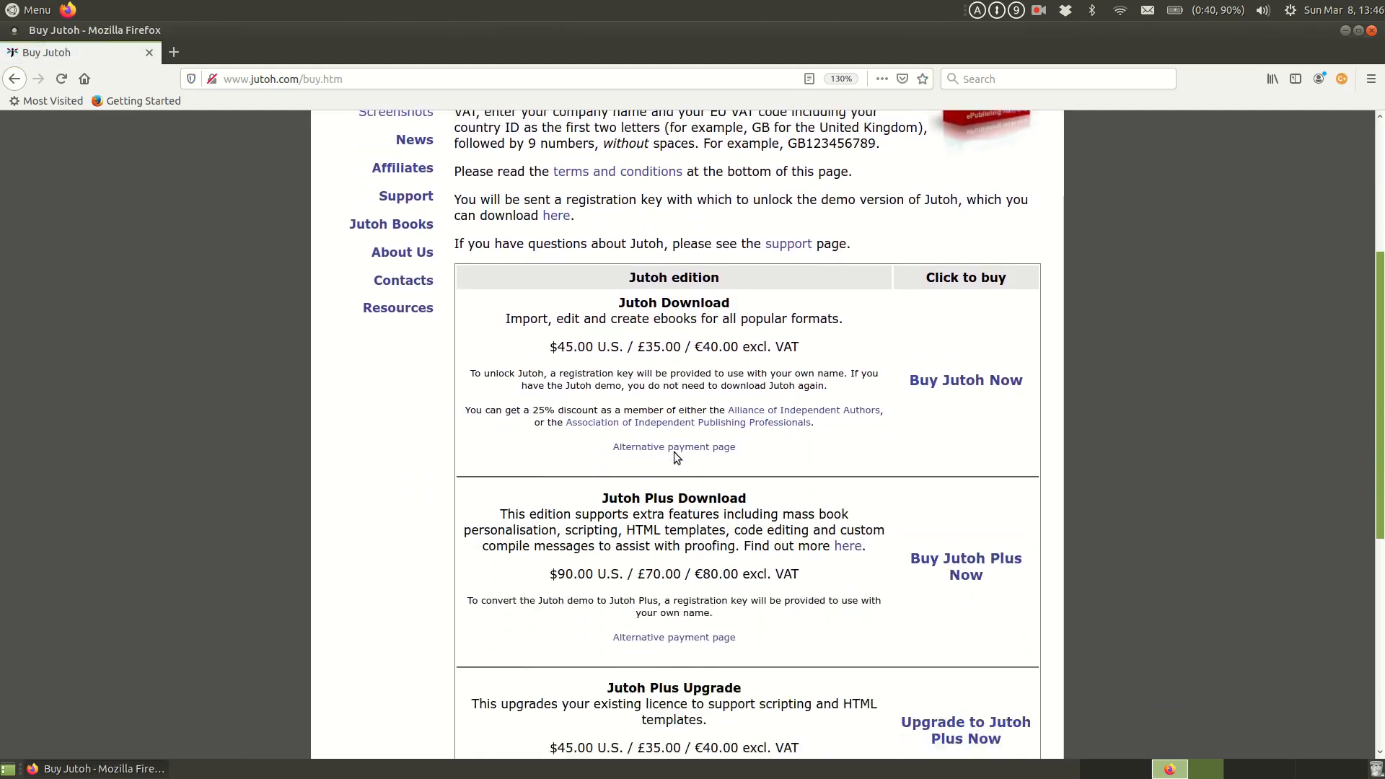
{"action": "scroll", "coordinate": [675, 456], "scroll_direction": "down", "scroll_amount": 1}
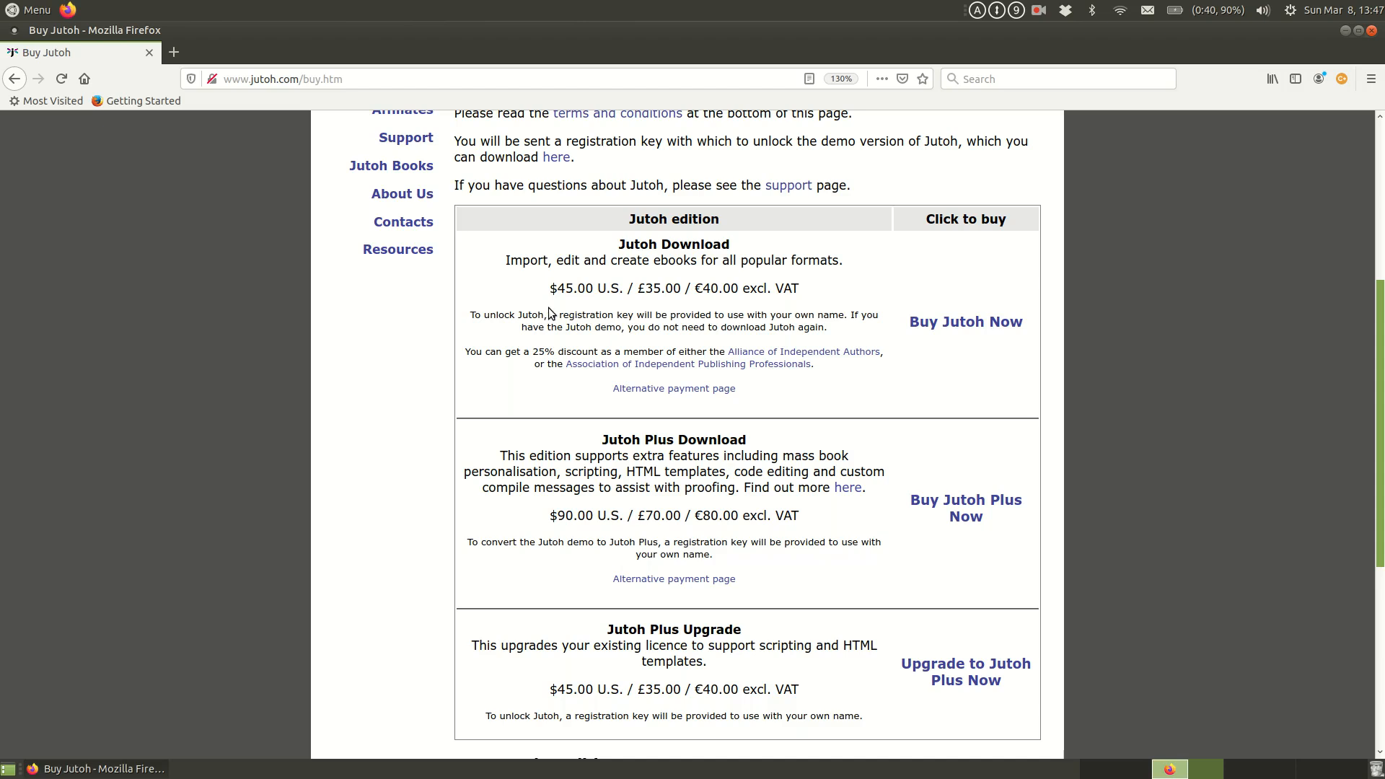
{"action": "scroll", "coordinate": [548, 317], "scroll_direction": "down", "scroll_amount": 3}
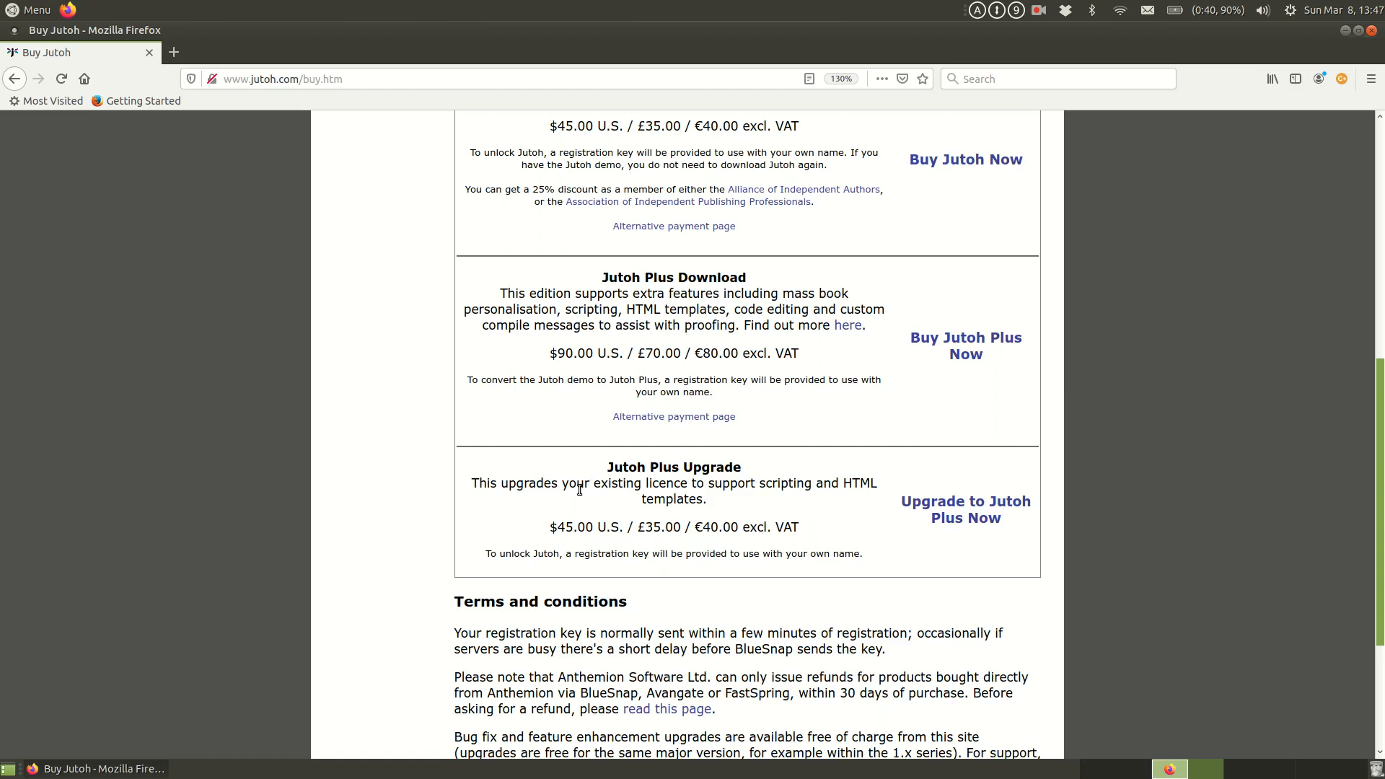
{"action": "scroll", "coordinate": [585, 353], "scroll_direction": "up", "scroll_amount": 4}
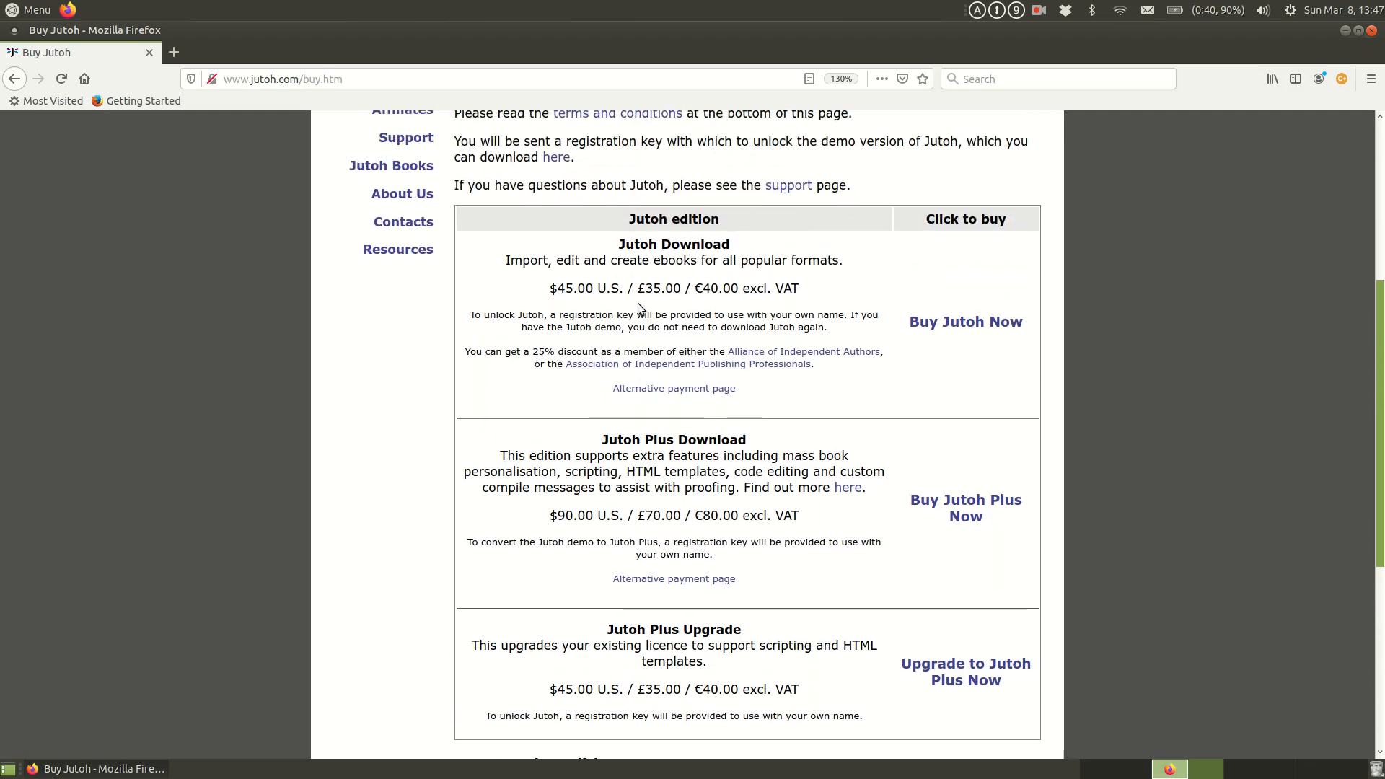
{"action": "scroll", "coordinate": [637, 309], "scroll_direction": "down", "scroll_amount": 8}
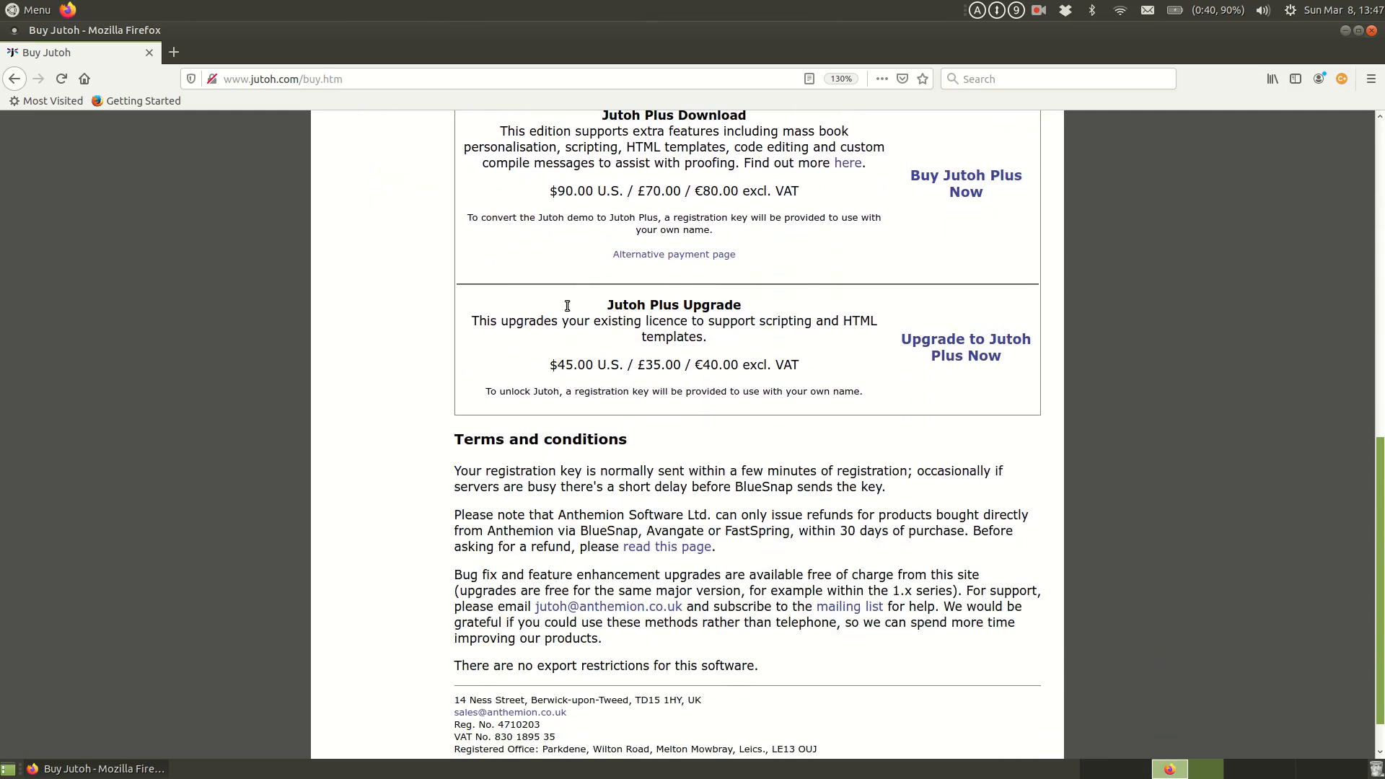
{"action": "scroll", "coordinate": [599, 209], "scroll_direction": "up", "scroll_amount": 5}
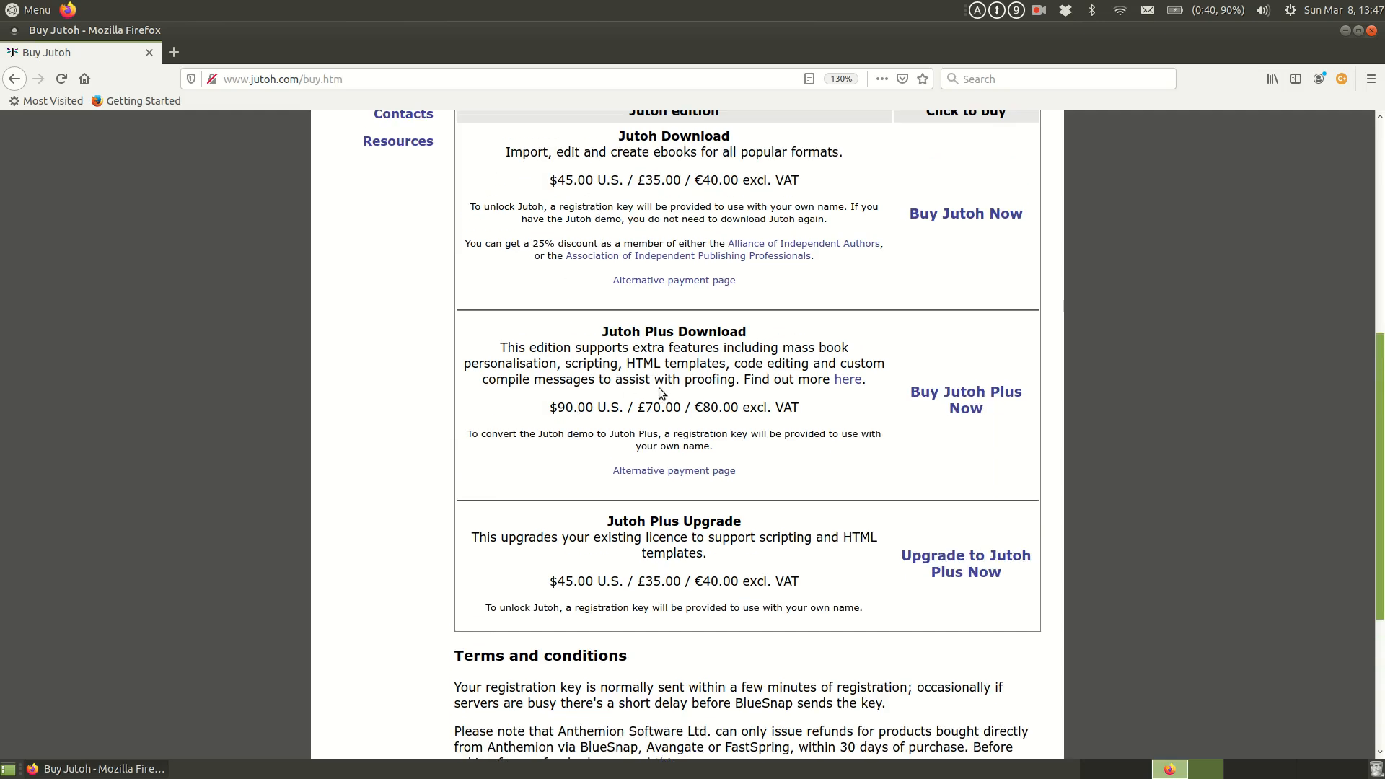
{"action": "scroll", "coordinate": [659, 390], "scroll_direction": "down", "scroll_amount": 7}
{"action": "scroll", "coordinate": [656, 391], "scroll_direction": "up", "scroll_amount": 8}
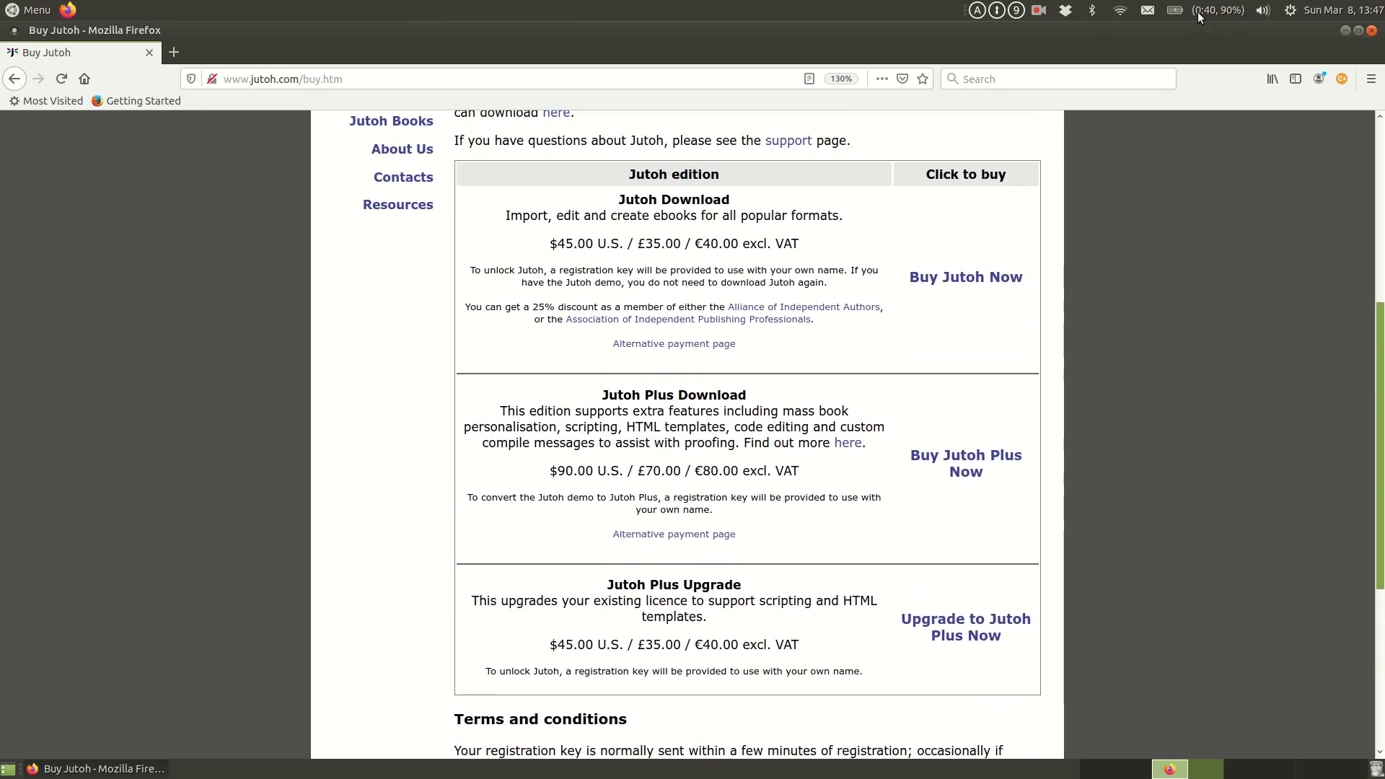
Step: Switch to Jutoh 2 and close both the startup tip and the open Tooth Fairy Chronicles project
{"action": "left_click", "coordinate": [1346, 32]}
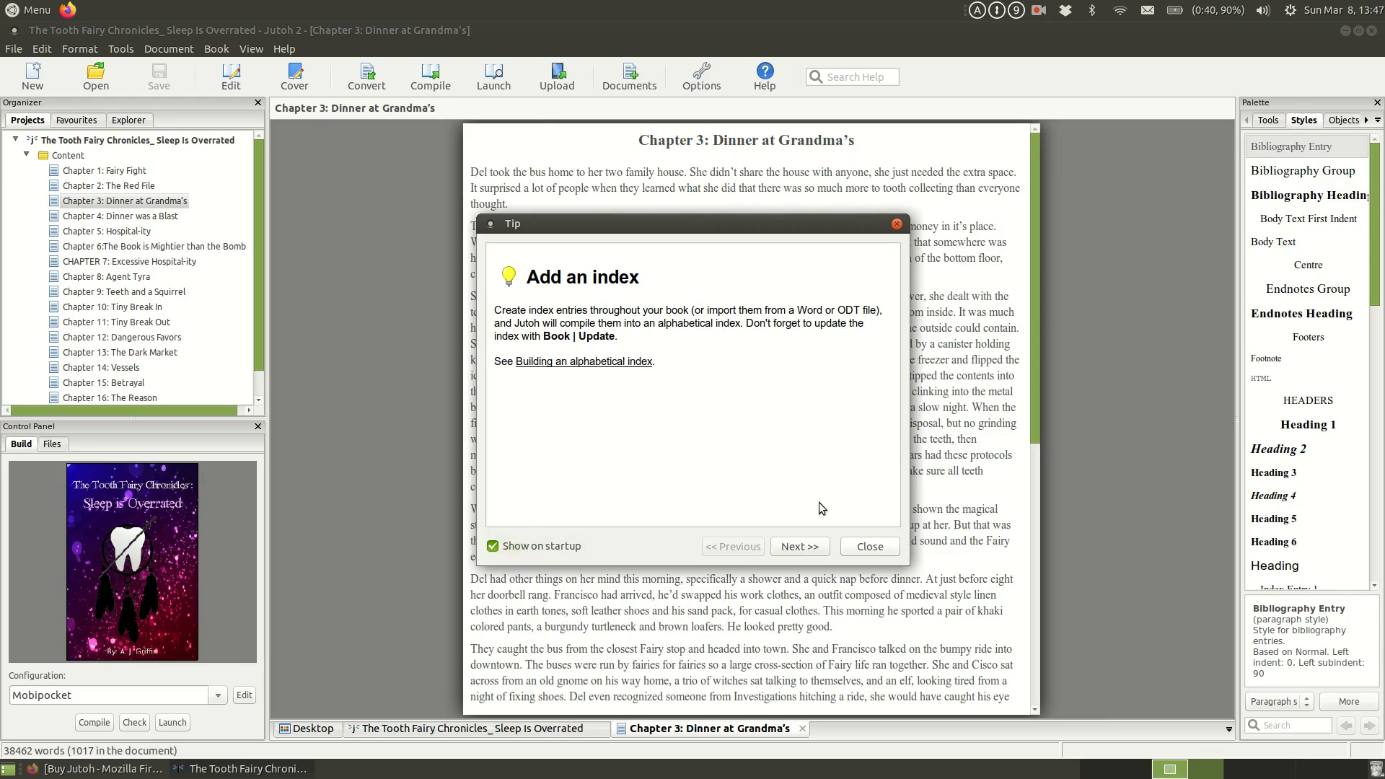
{"action": "left_click", "coordinate": [870, 547]}
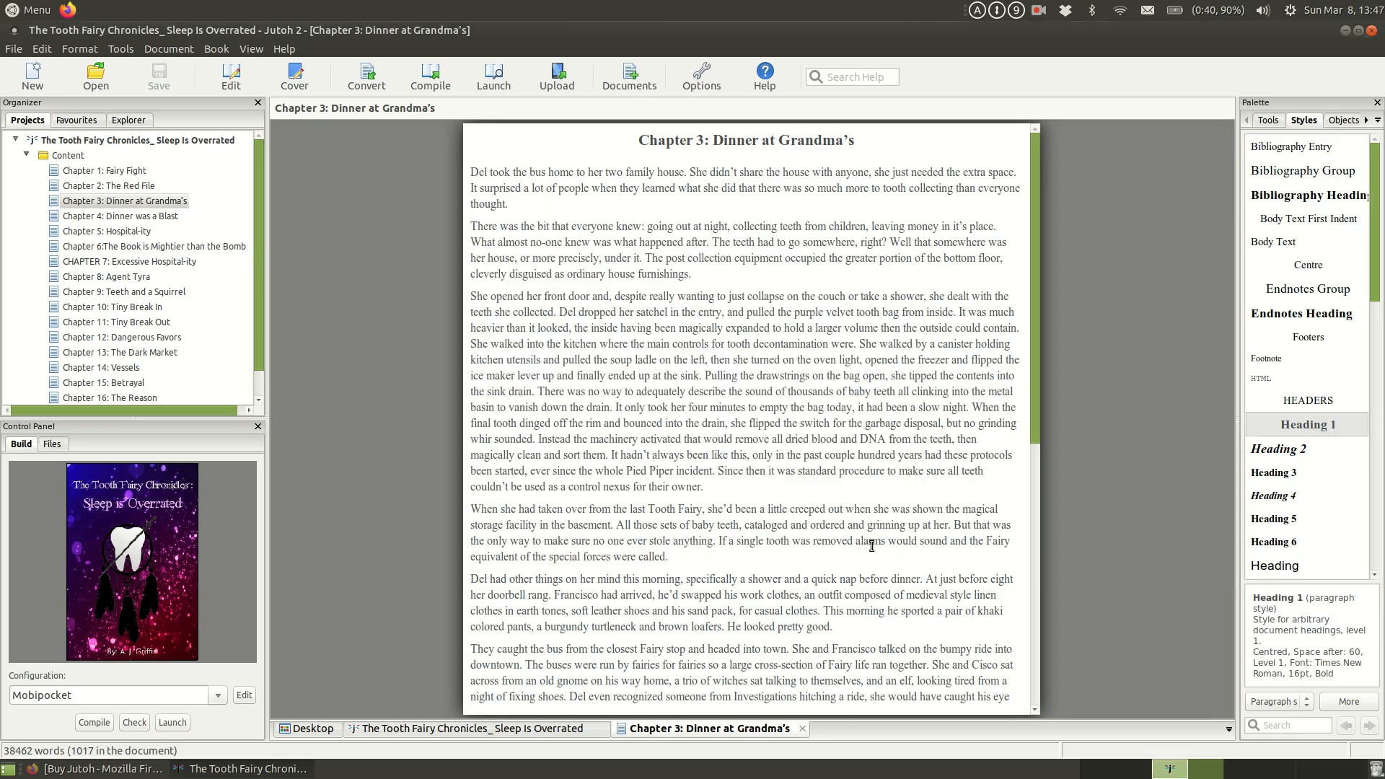
{"action": "left_click", "coordinate": [15, 49]}
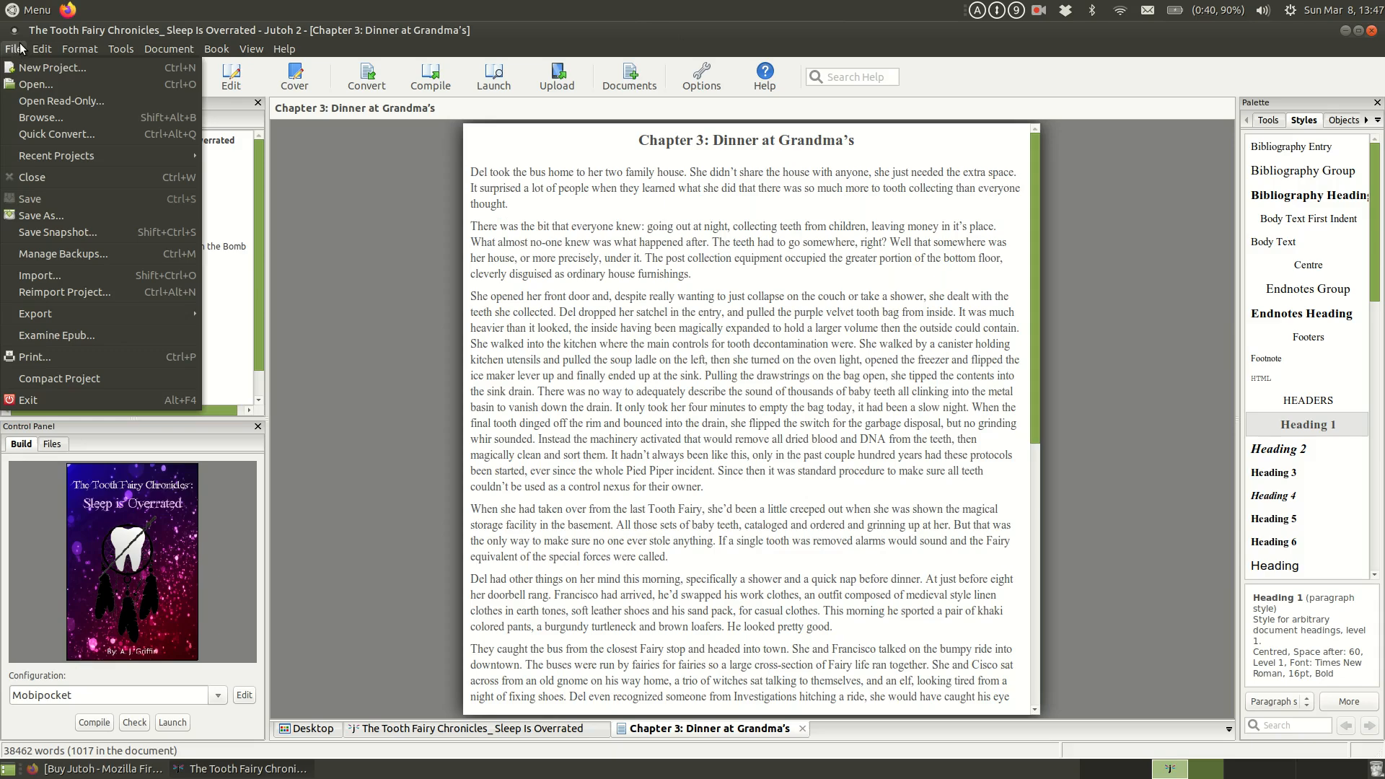
{"action": "left_click", "coordinate": [72, 177]}
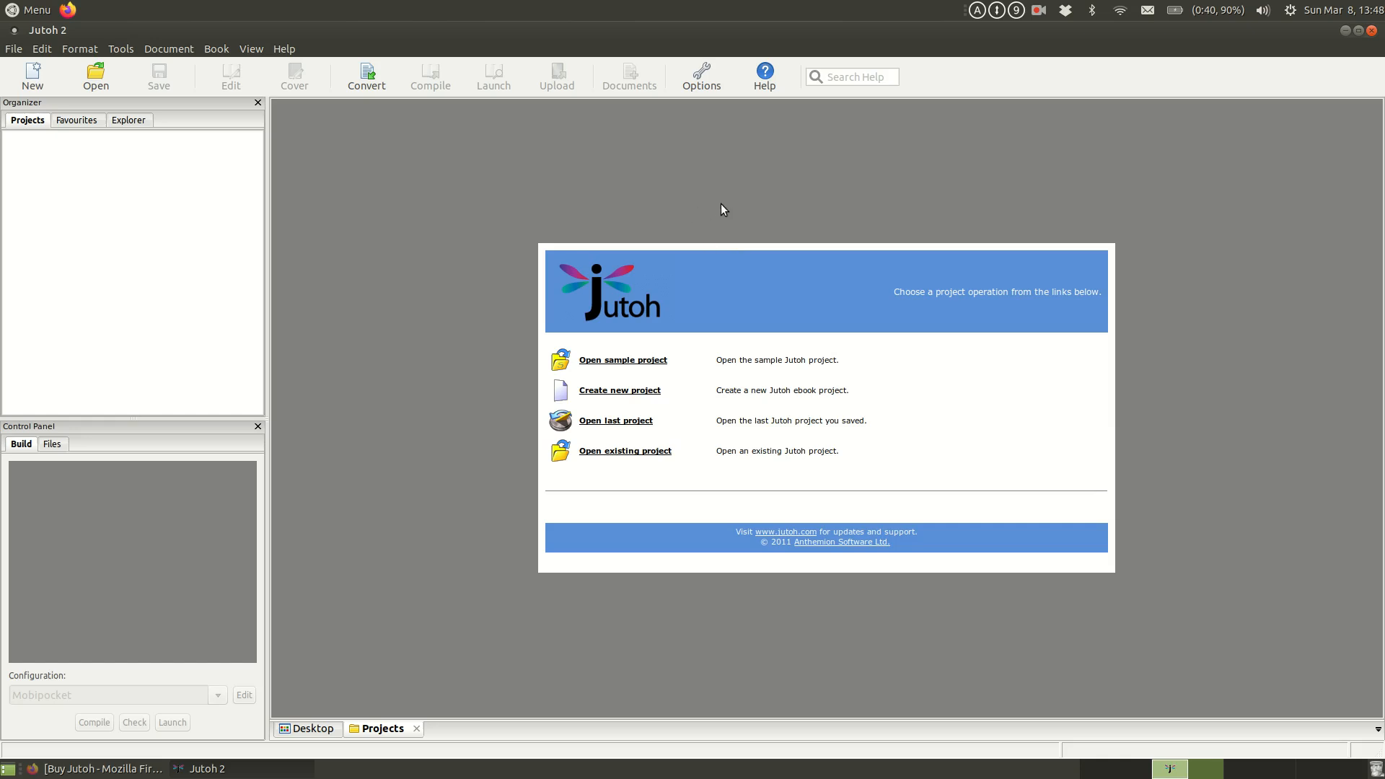
Step: Start a new Jutoh project and set its book title to "Amara's Law: Hybrid Tech"
{"action": "left_click", "coordinate": [13, 49]}
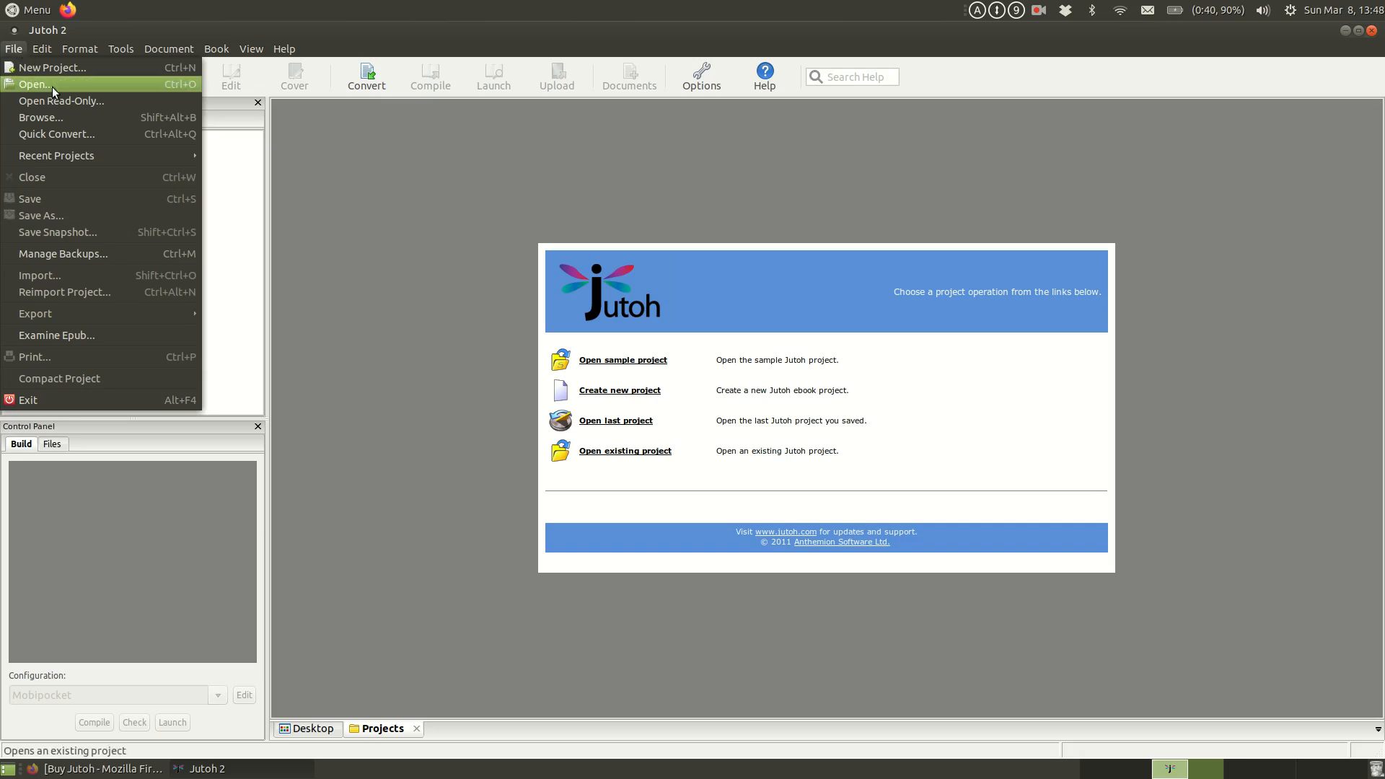
{"action": "left_click", "coordinate": [62, 67]}
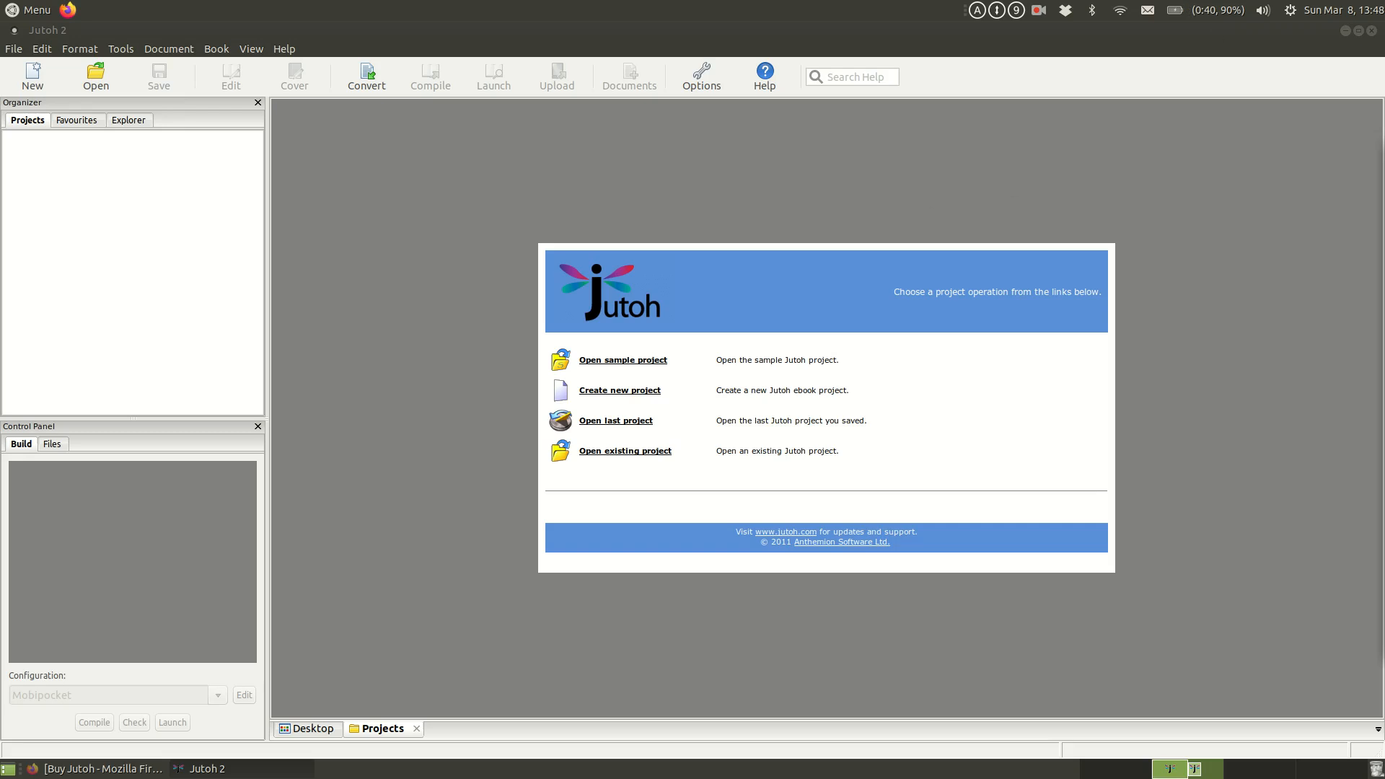
{"action": "left_click_drag", "start_coordinate": [1319, 563], "coordinate": [593, 145]}
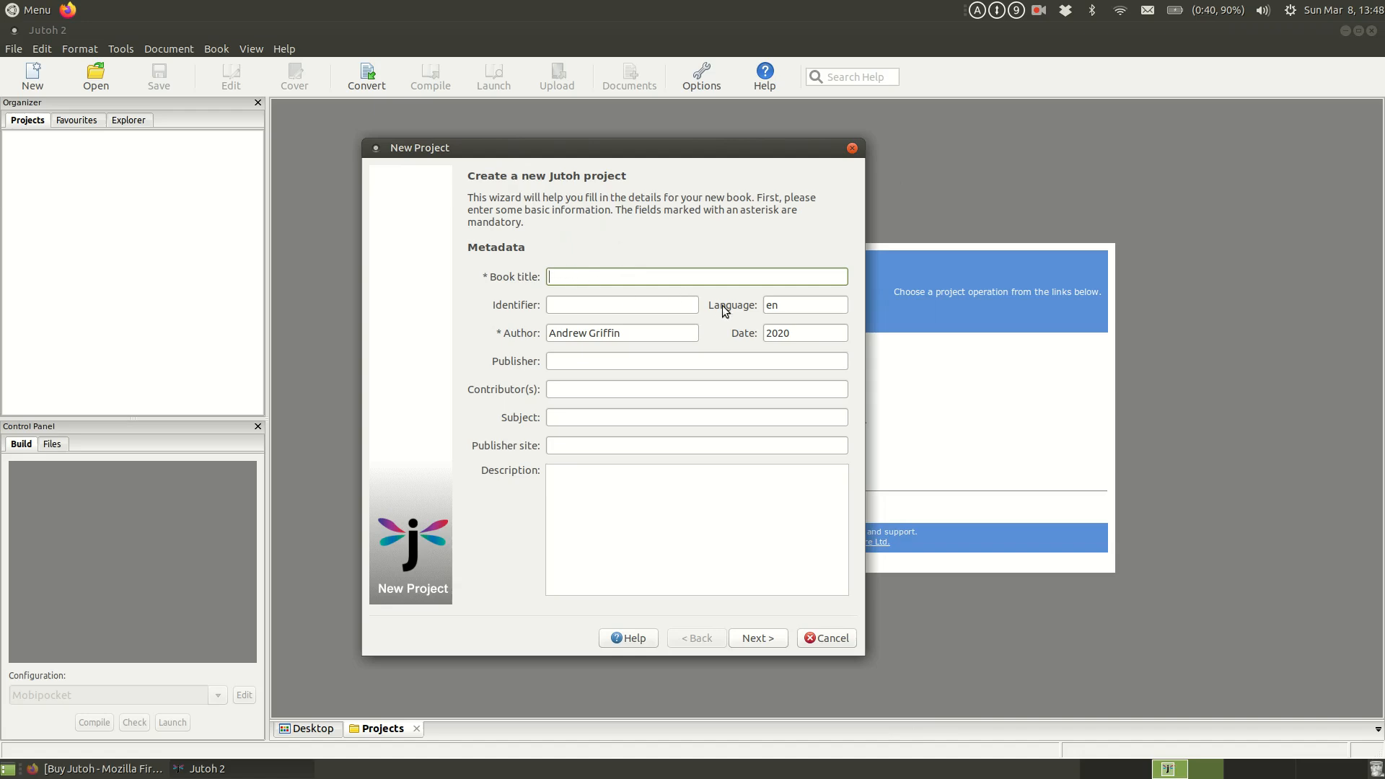
{"action": "type", "text": "Amara's Law: Hybrid "}
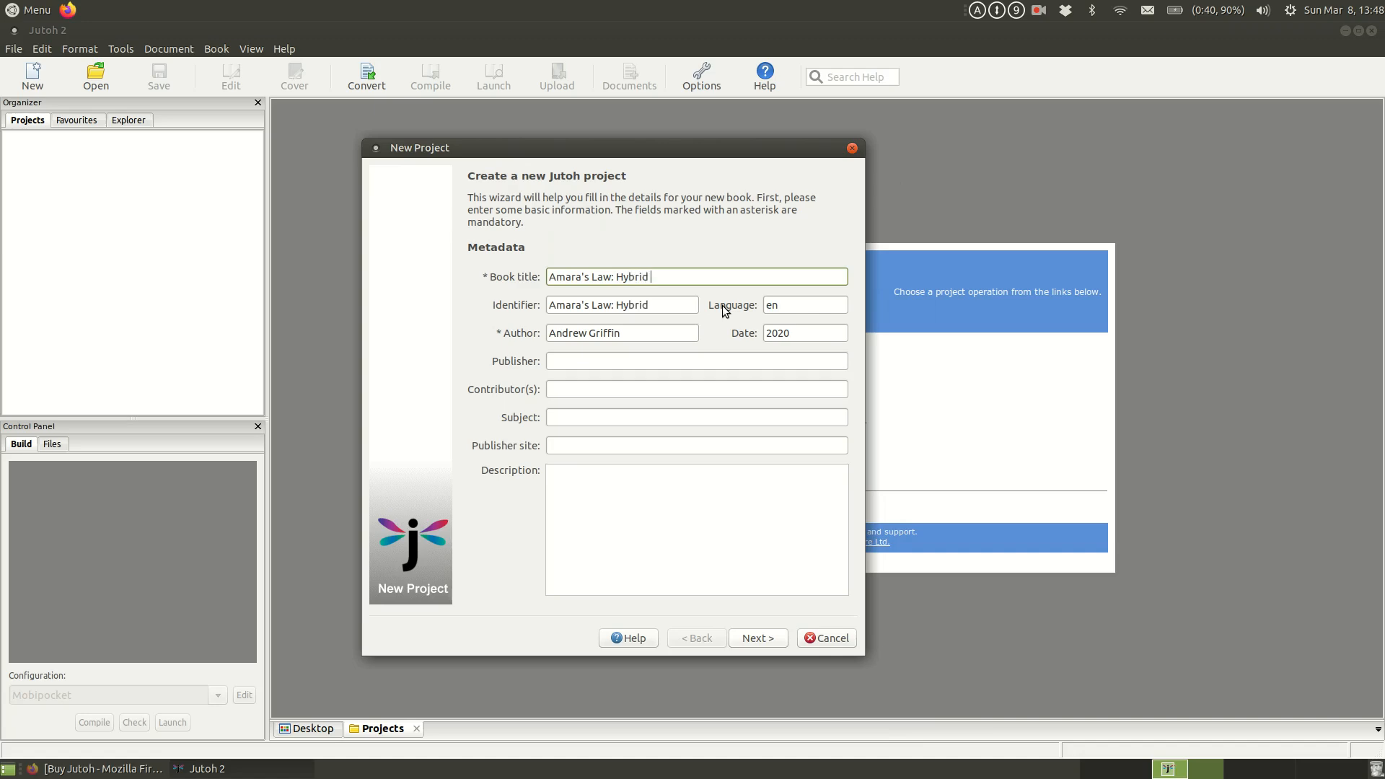
{"action": "type", "text": "Tech"}
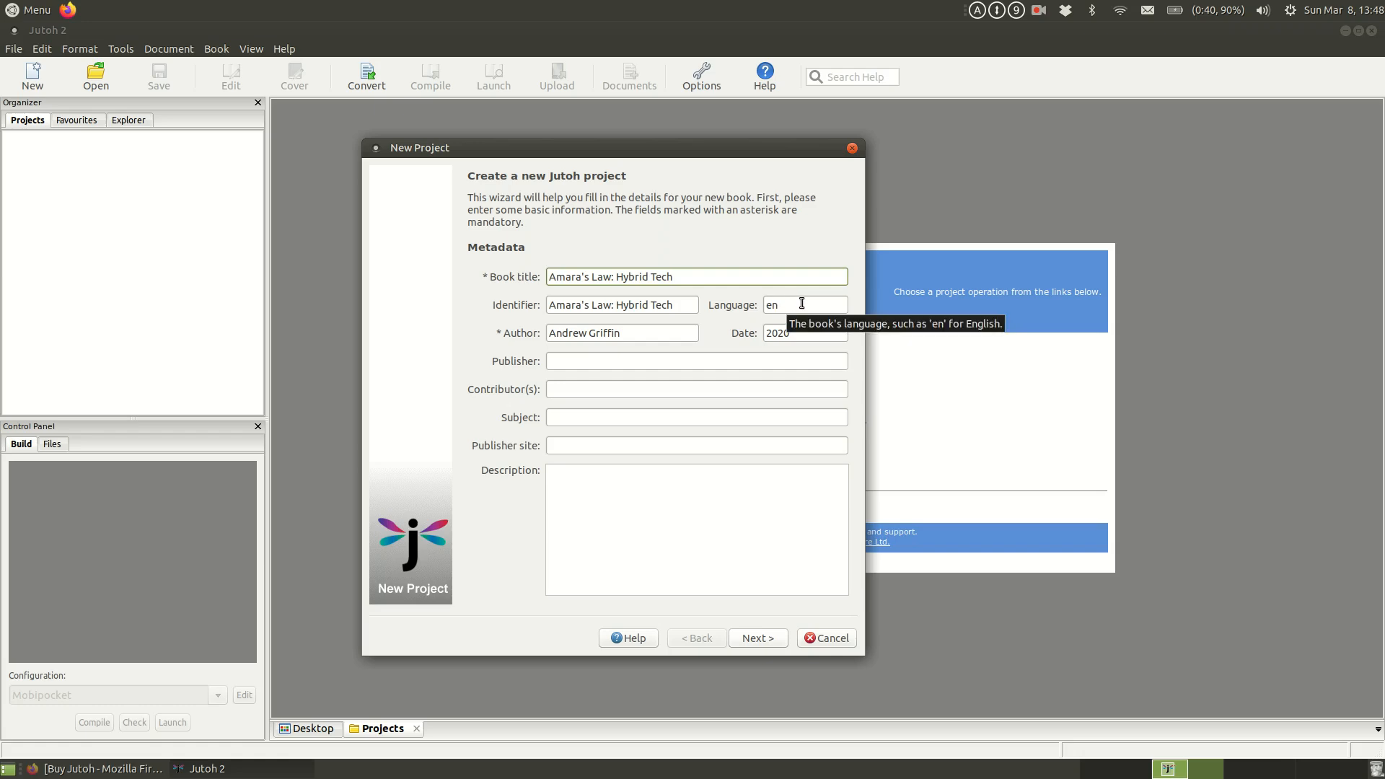
Step: Look through the author, date, publisher, contributor and subject fields of the new project's metadata
{"action": "left_click", "coordinate": [617, 336]}
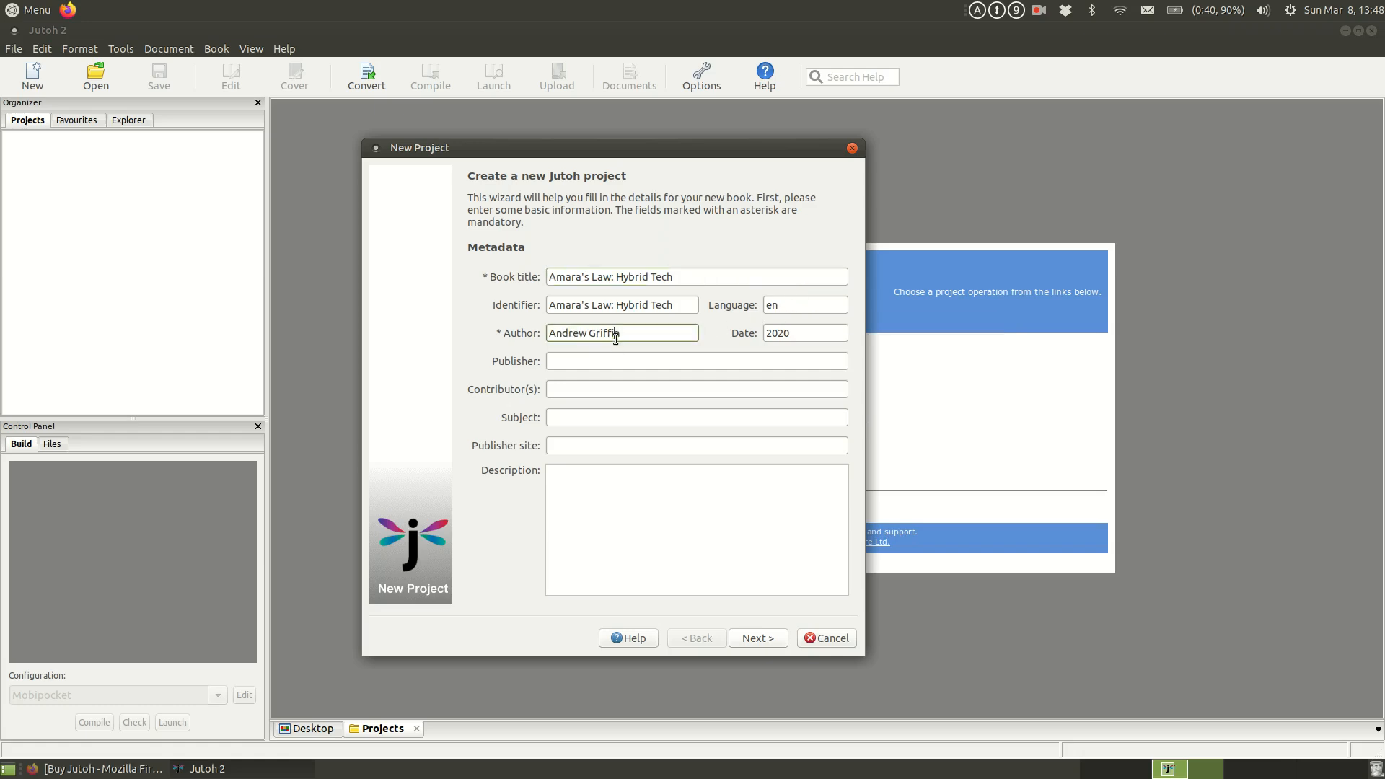
{"action": "left_click", "coordinate": [801, 333]}
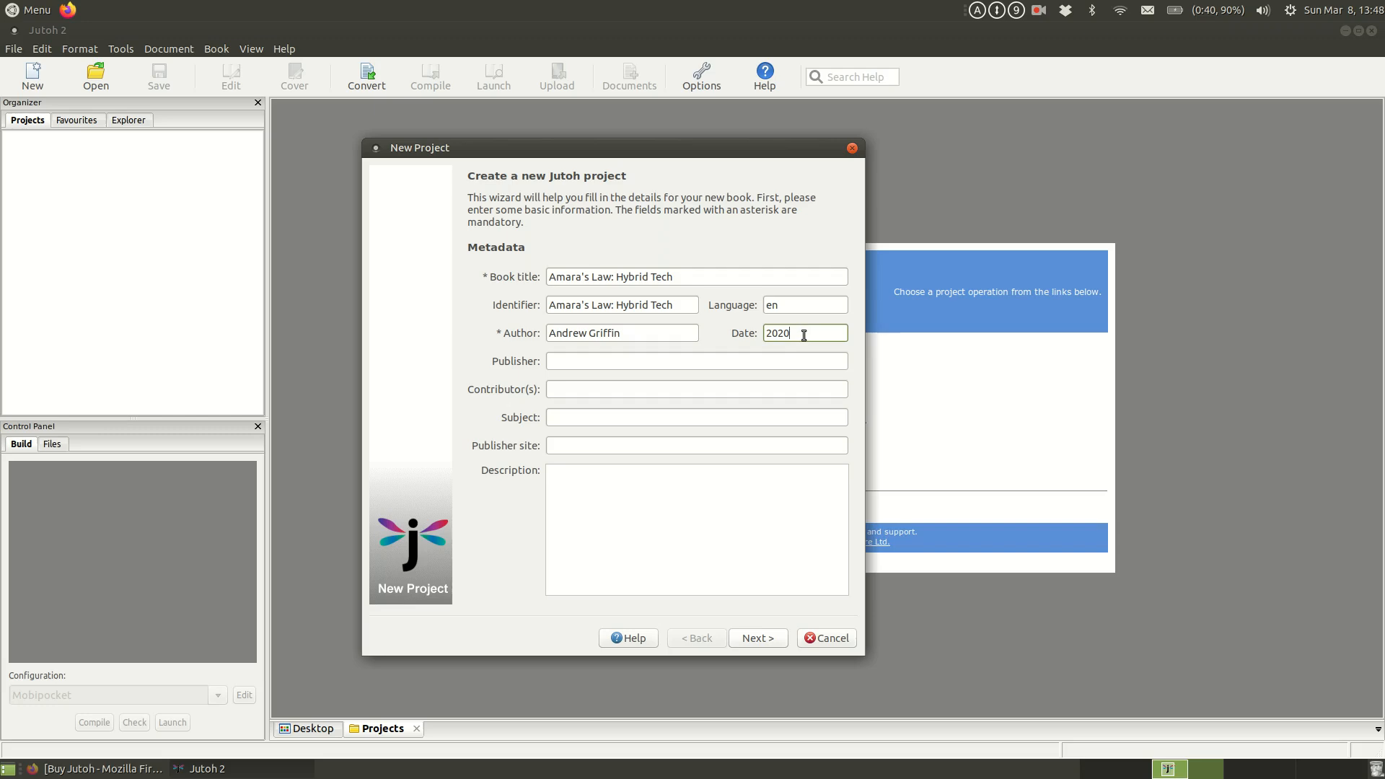
{"action": "left_click", "coordinate": [648, 359]}
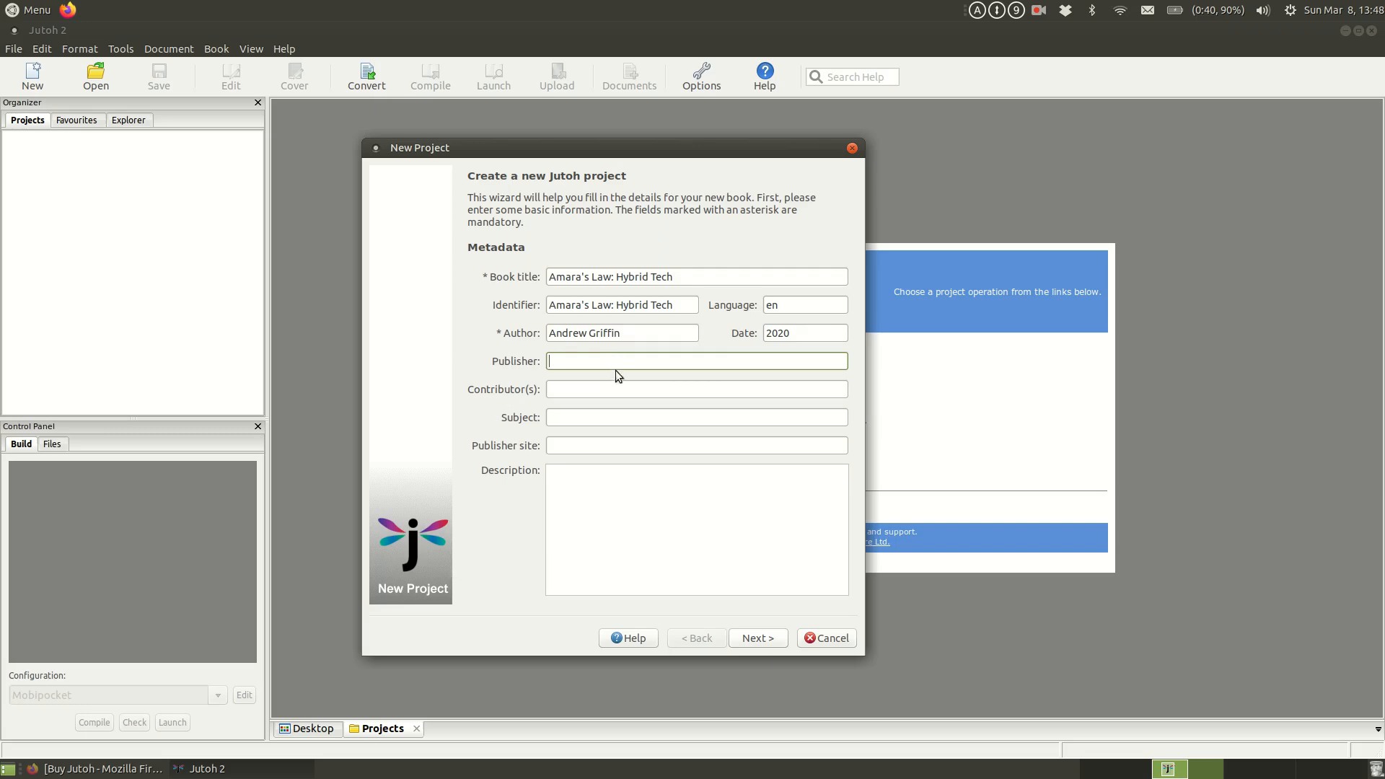
{"action": "left_click", "coordinate": [624, 390]}
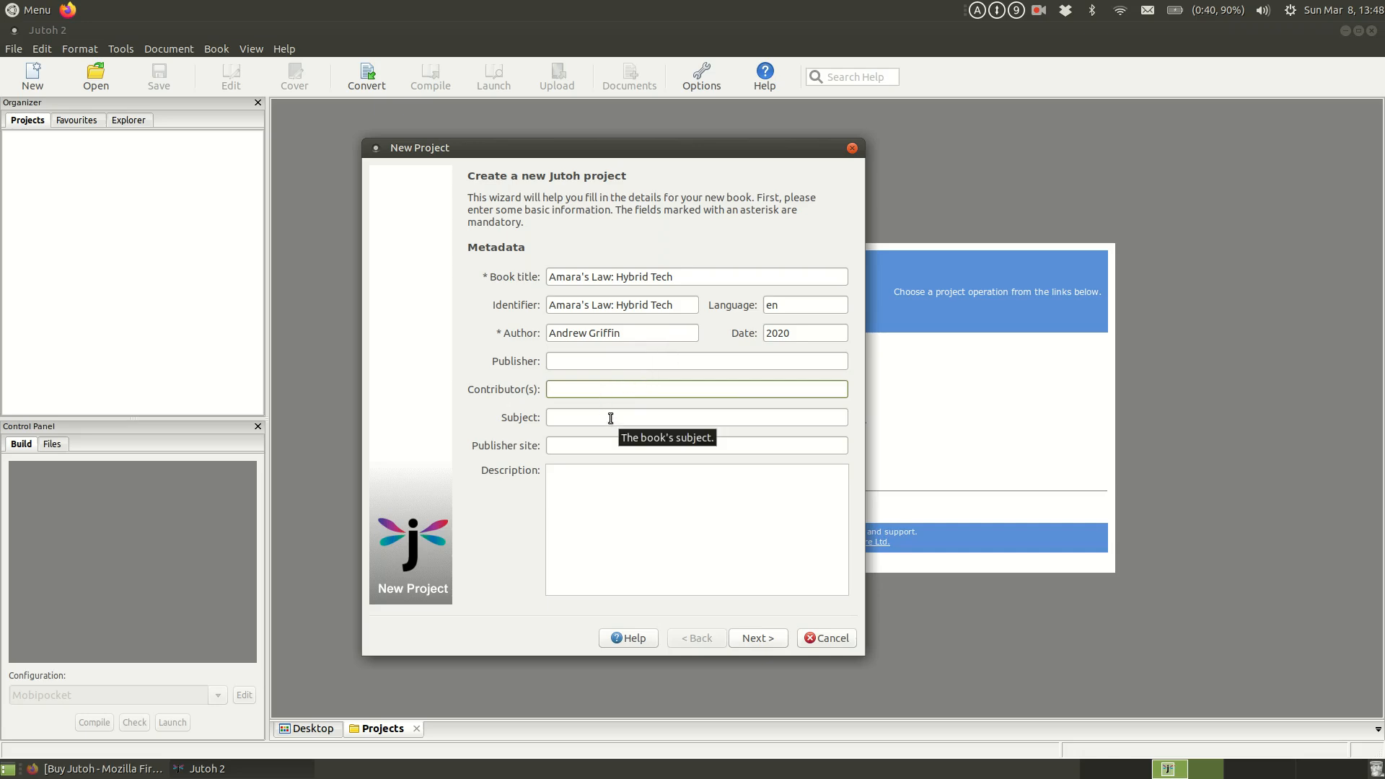
{"action": "left_click", "coordinate": [611, 415]}
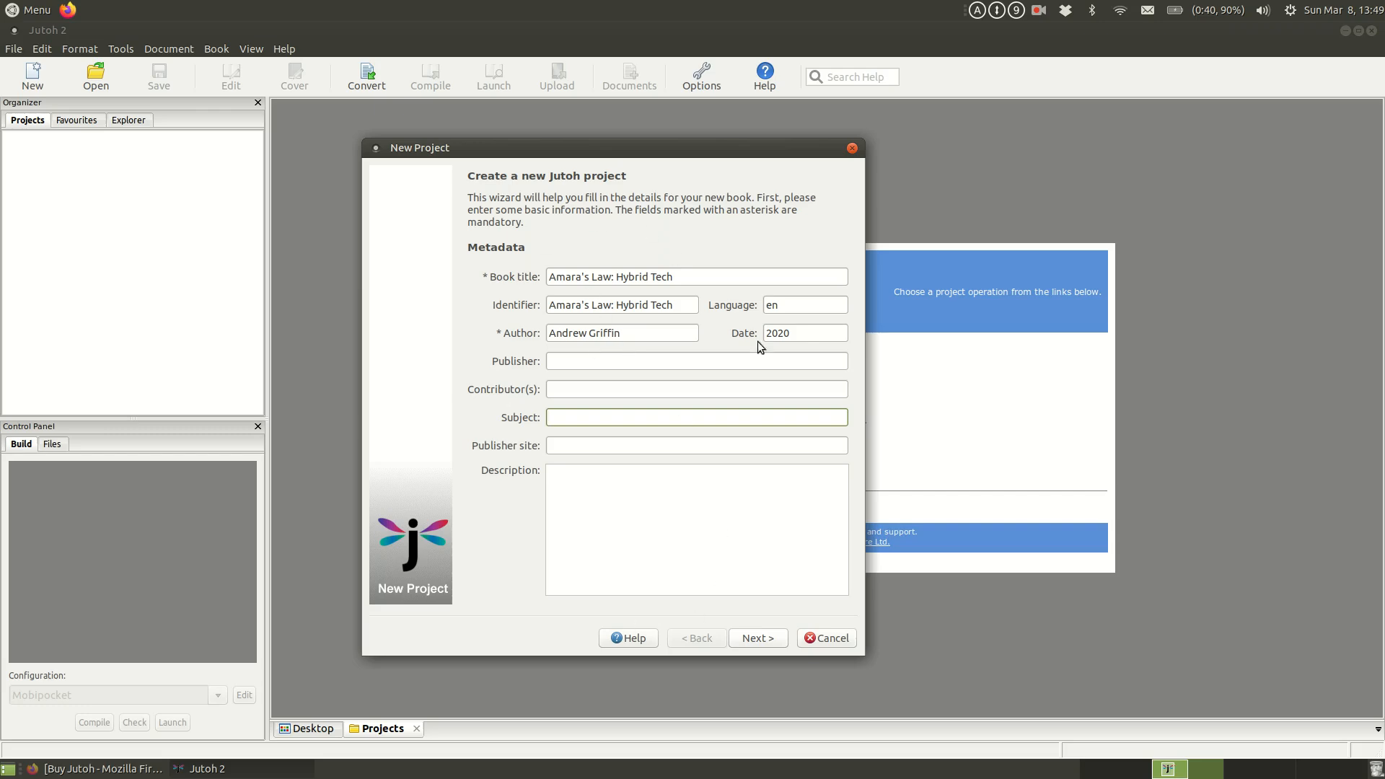
{"action": "left_click", "coordinate": [703, 362]}
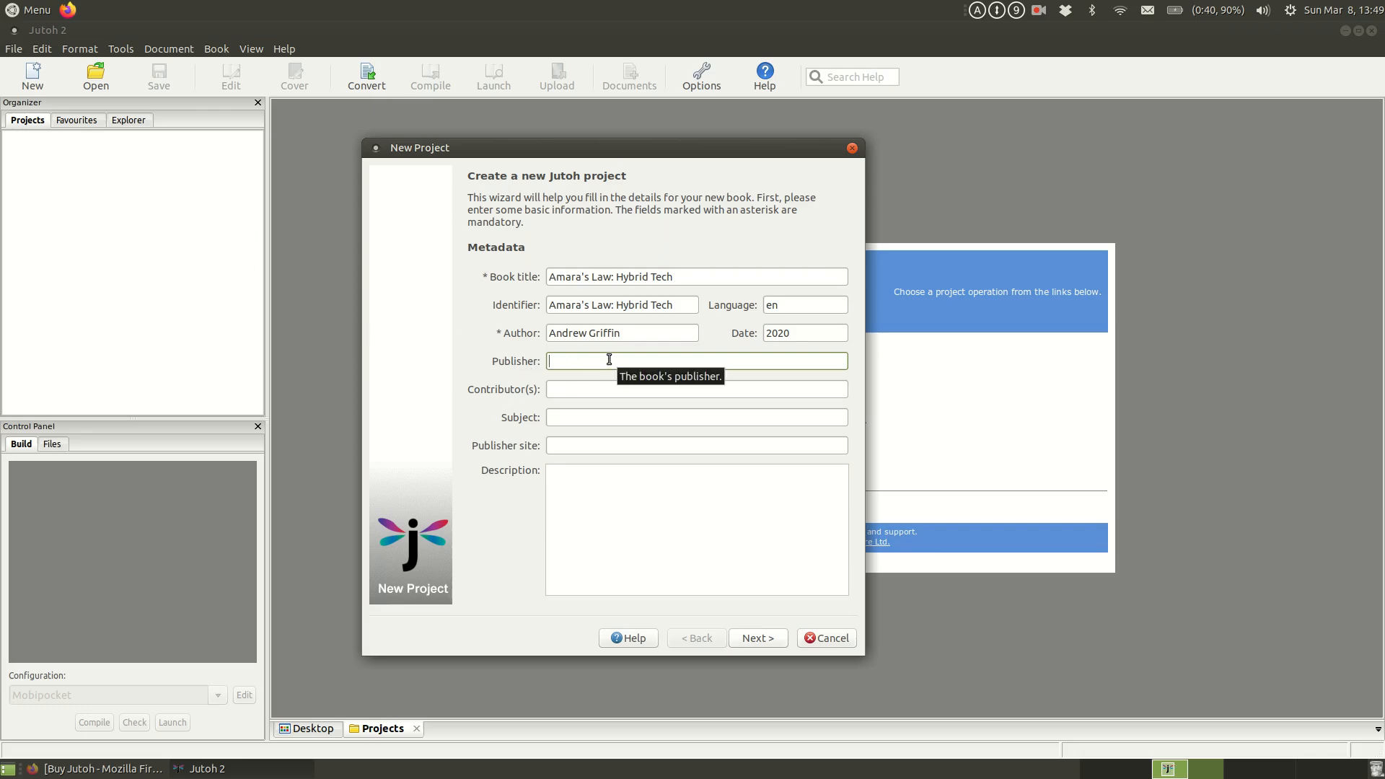
Step: Enter the author's website address as the publisher site and correct the missing letter in it
{"action": "left_click", "coordinate": [646, 447]}
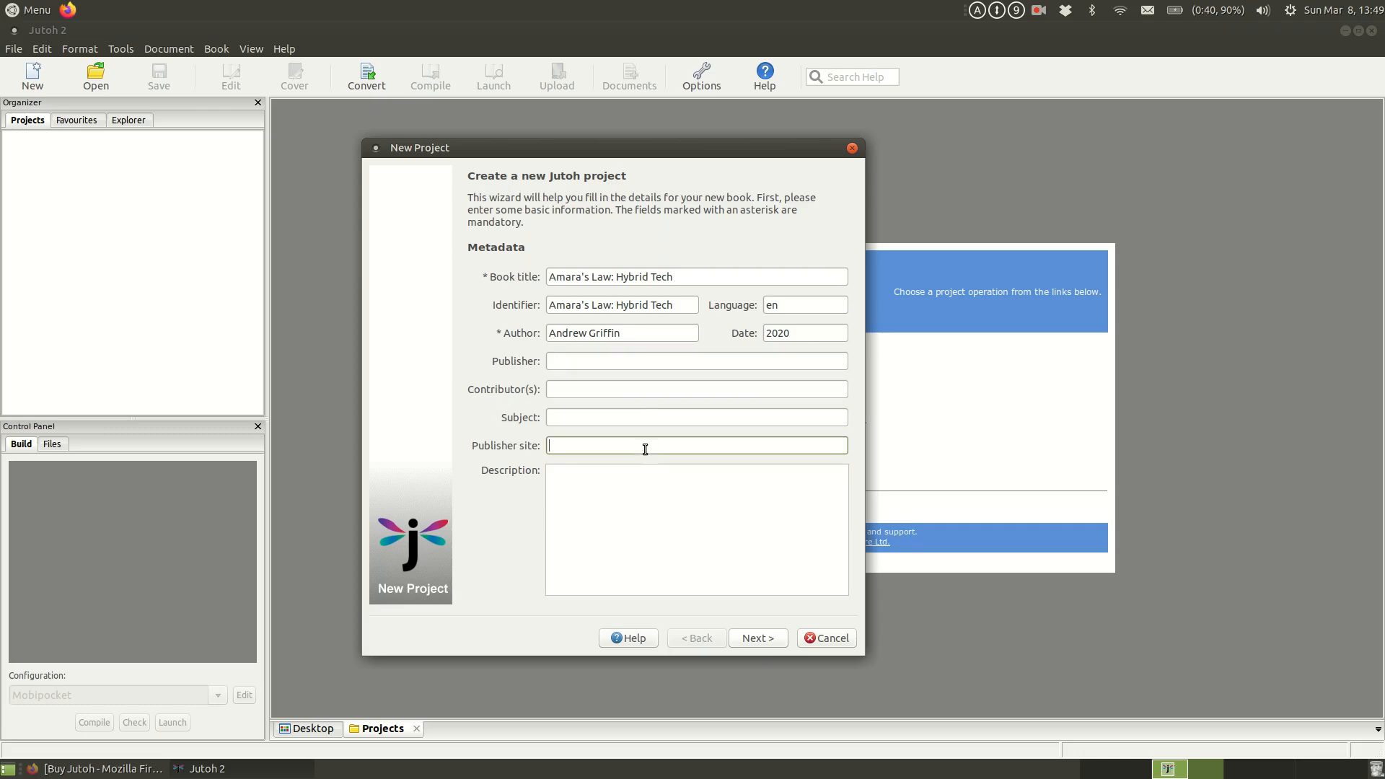
{"action": "type", "text": "www.andrewgrifinbooks.com"}
{"action": "left_click_drag", "start_coordinate": [626, 446], "coordinate": [638, 446]}
{"action": "key", "text": "Left"}
{"action": "type", "text": "f"}
{"action": "left_click", "coordinate": [636, 480]}
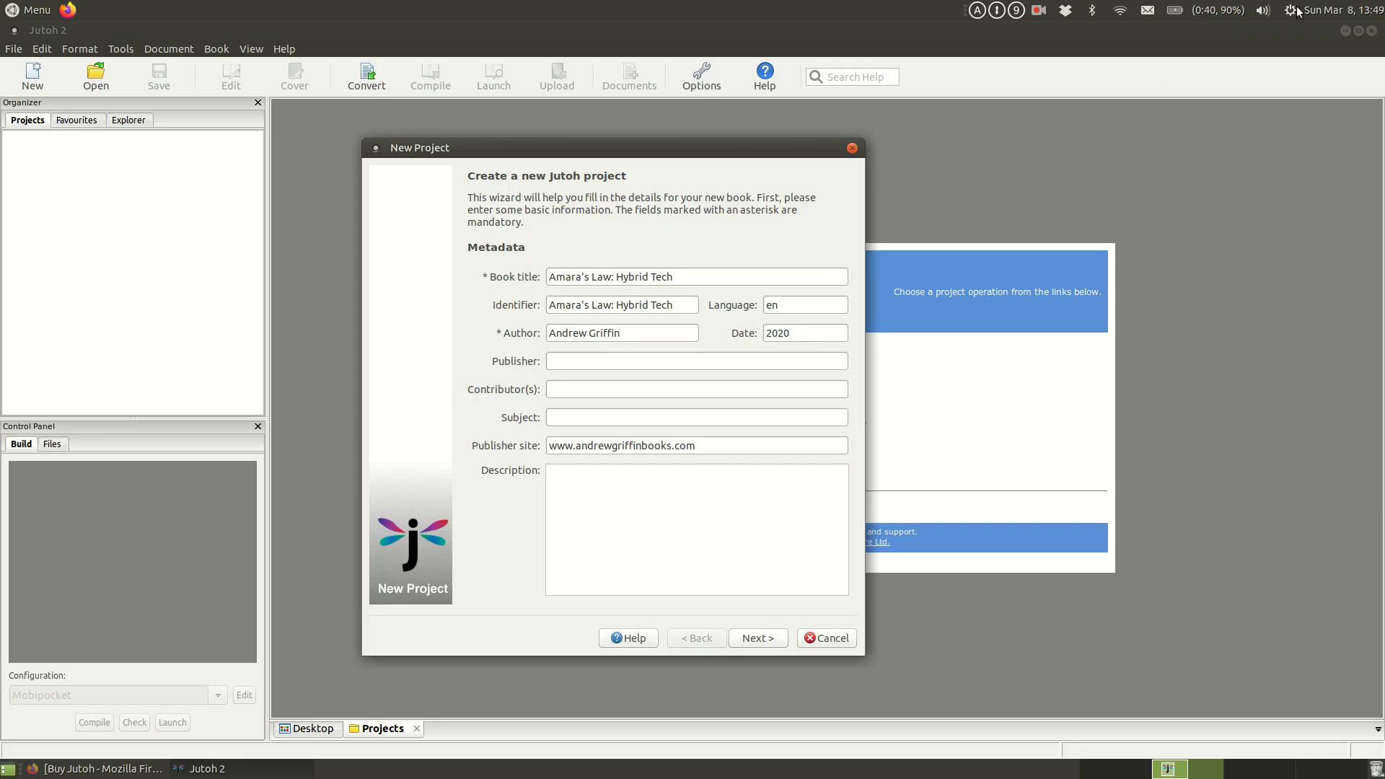
Step: Switch to the file manager and open "Back cover copy V2.odt" from Documents/writing/book 2 Murphys law in LibreOffice Writer
{"action": "left_click", "coordinate": [1346, 31]}
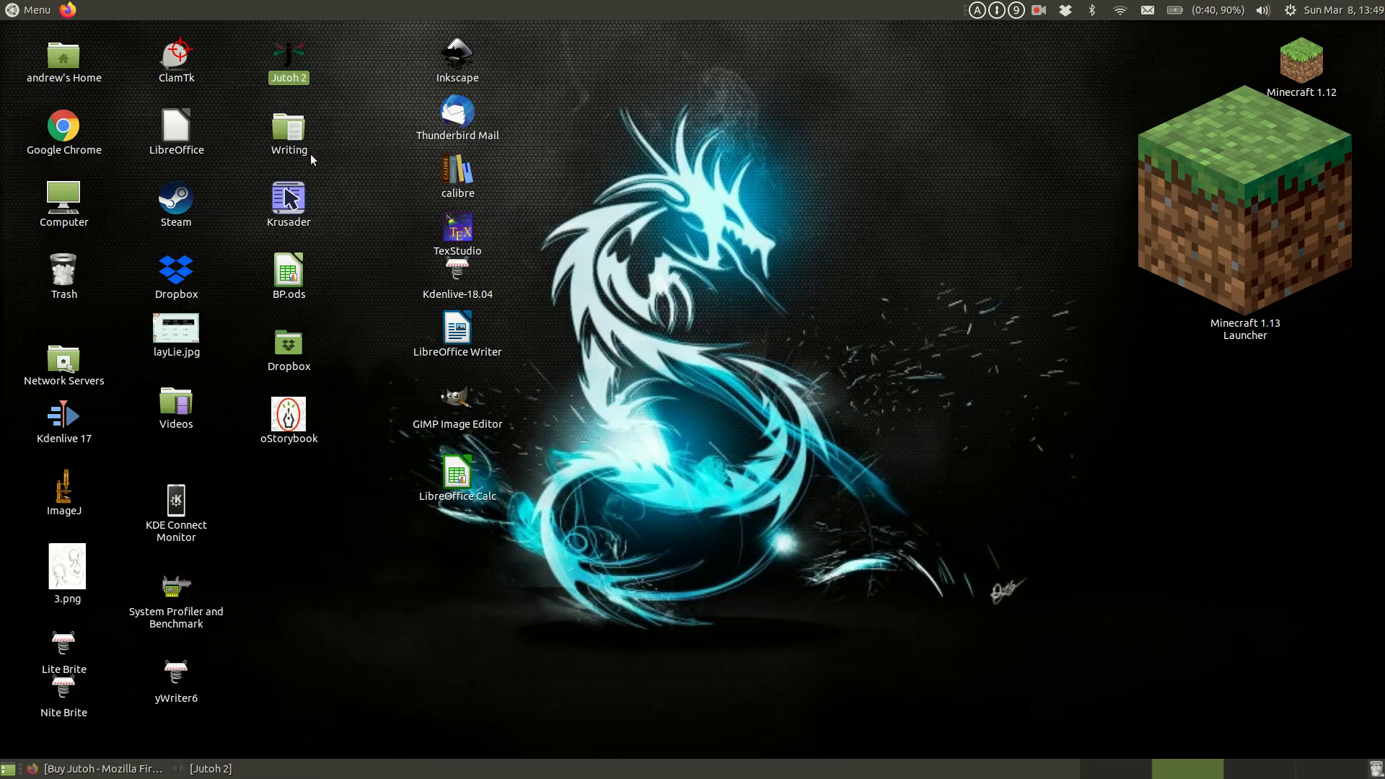
{"action": "left_click", "coordinate": [66, 62]}
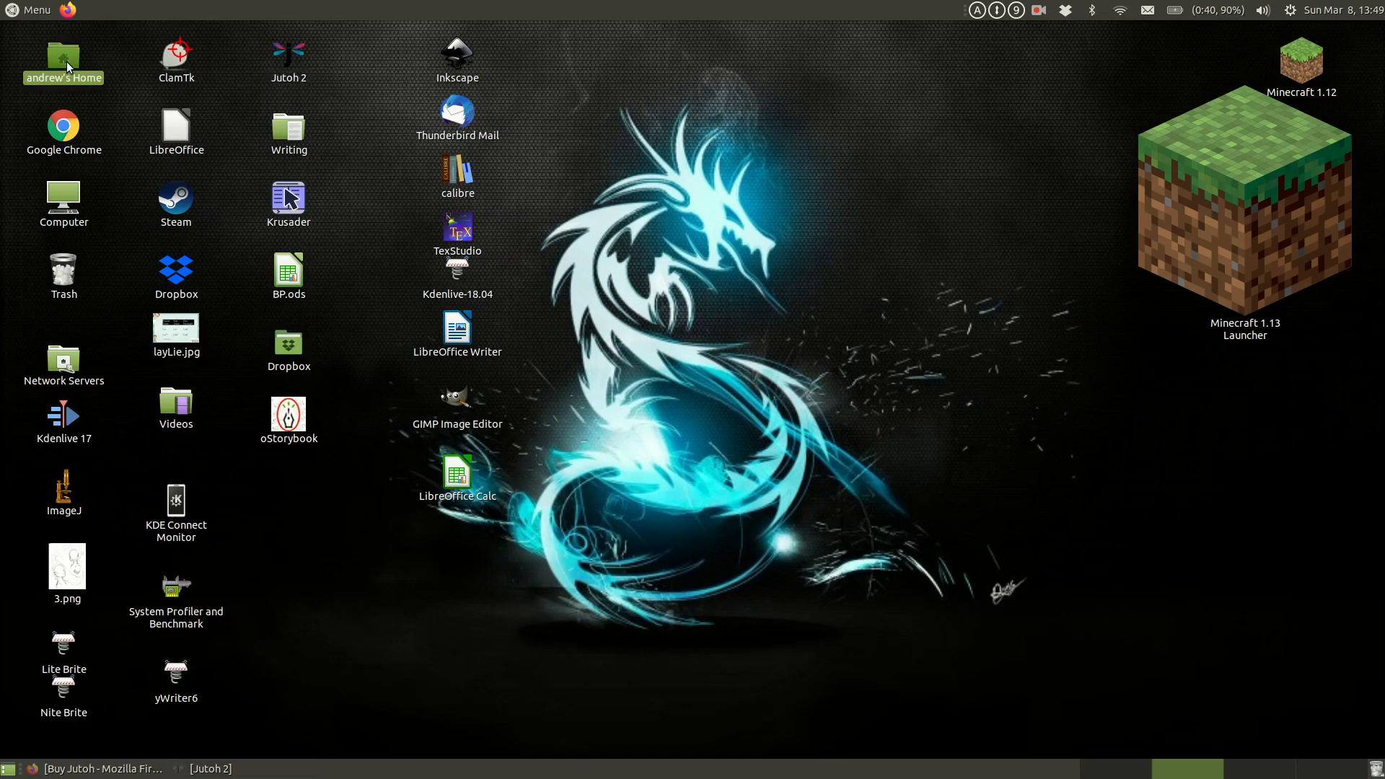
{"action": "double_click", "coordinate": [67, 62]}
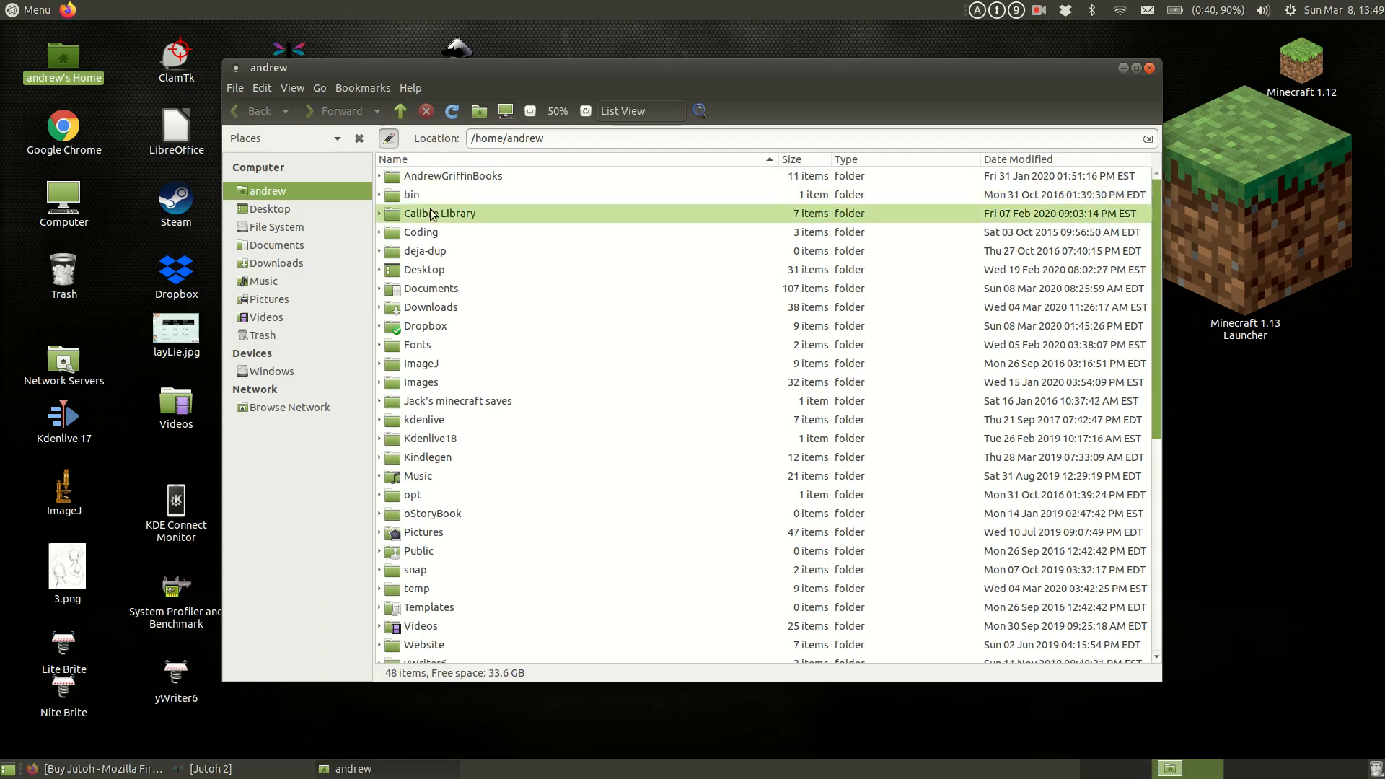
{"action": "double_click", "coordinate": [431, 289]}
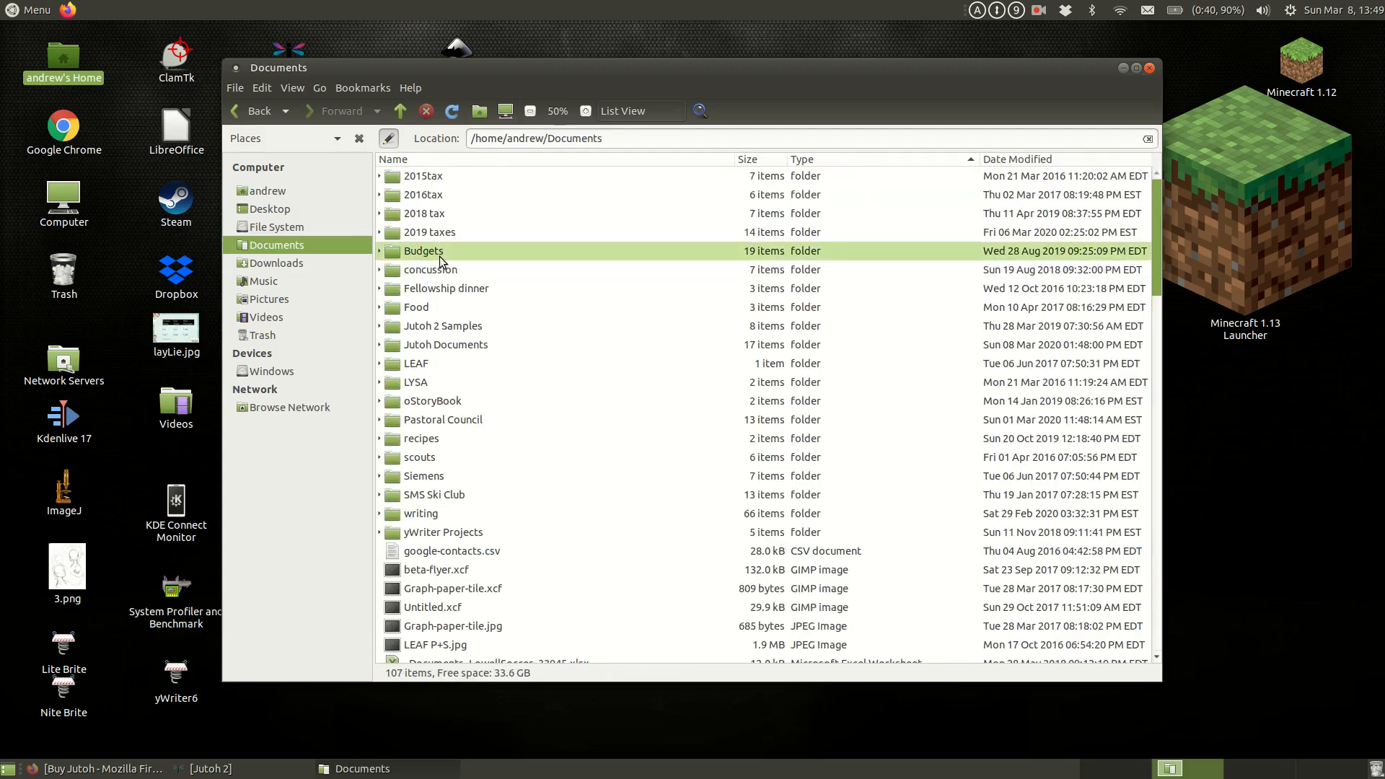
{"action": "double_click", "coordinate": [445, 513]}
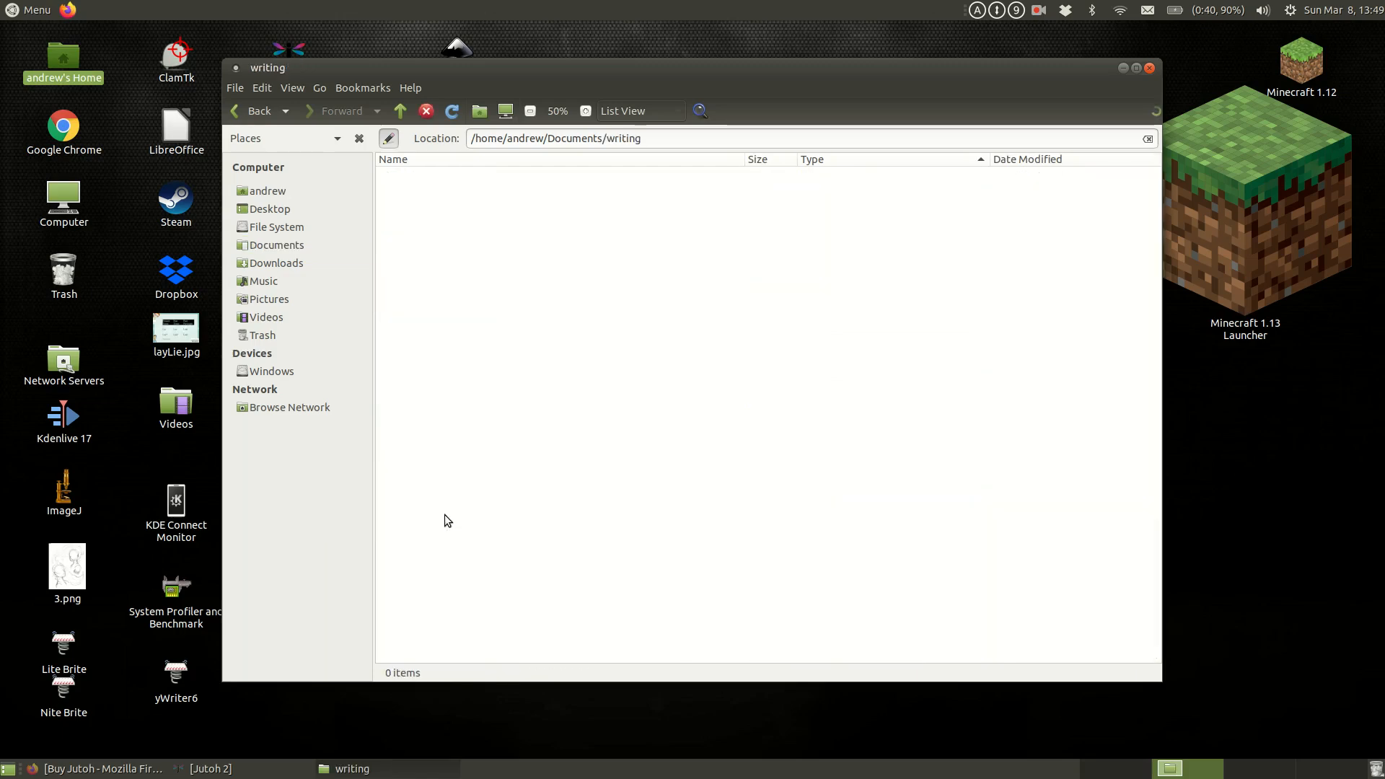
{"action": "double_click", "coordinate": [497, 271]}
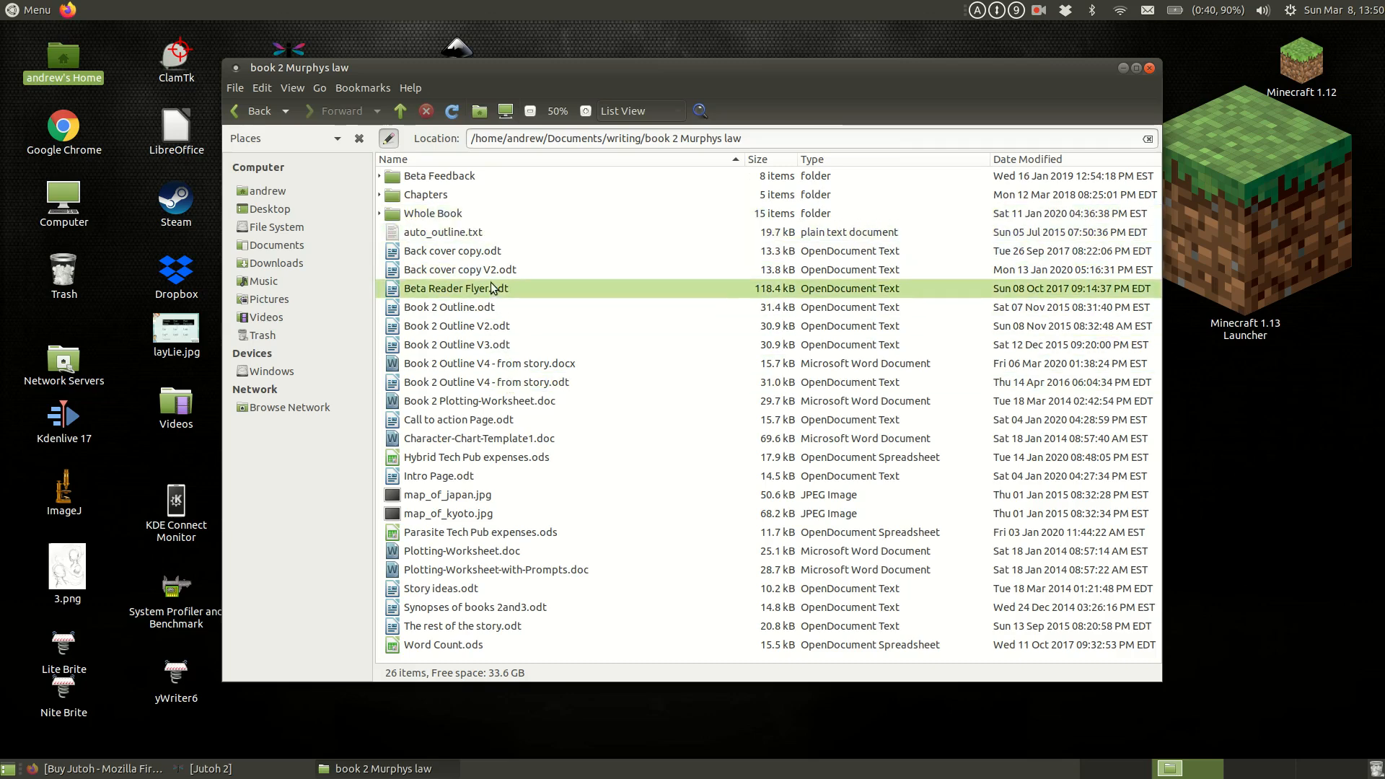
{"action": "left_click", "coordinate": [528, 269]}
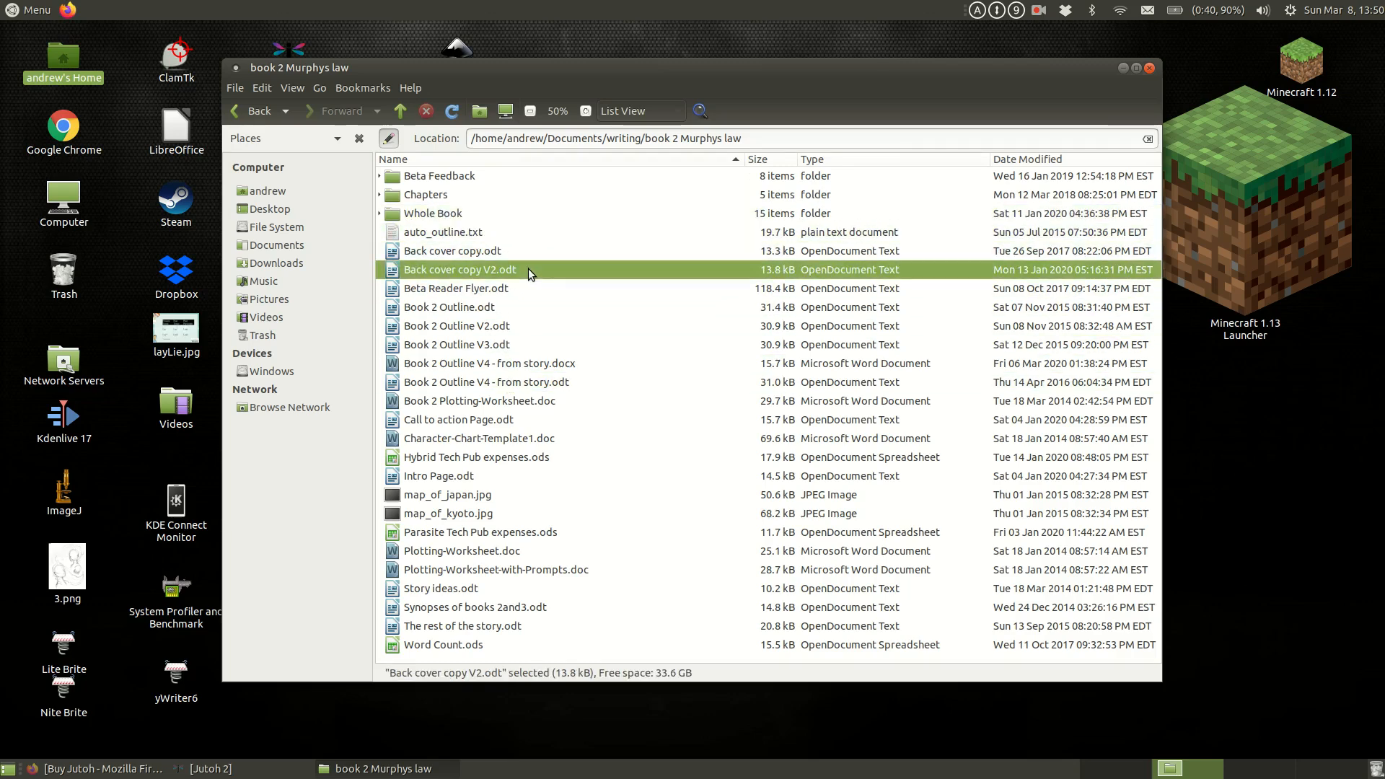
{"action": "double_click", "coordinate": [528, 269]}
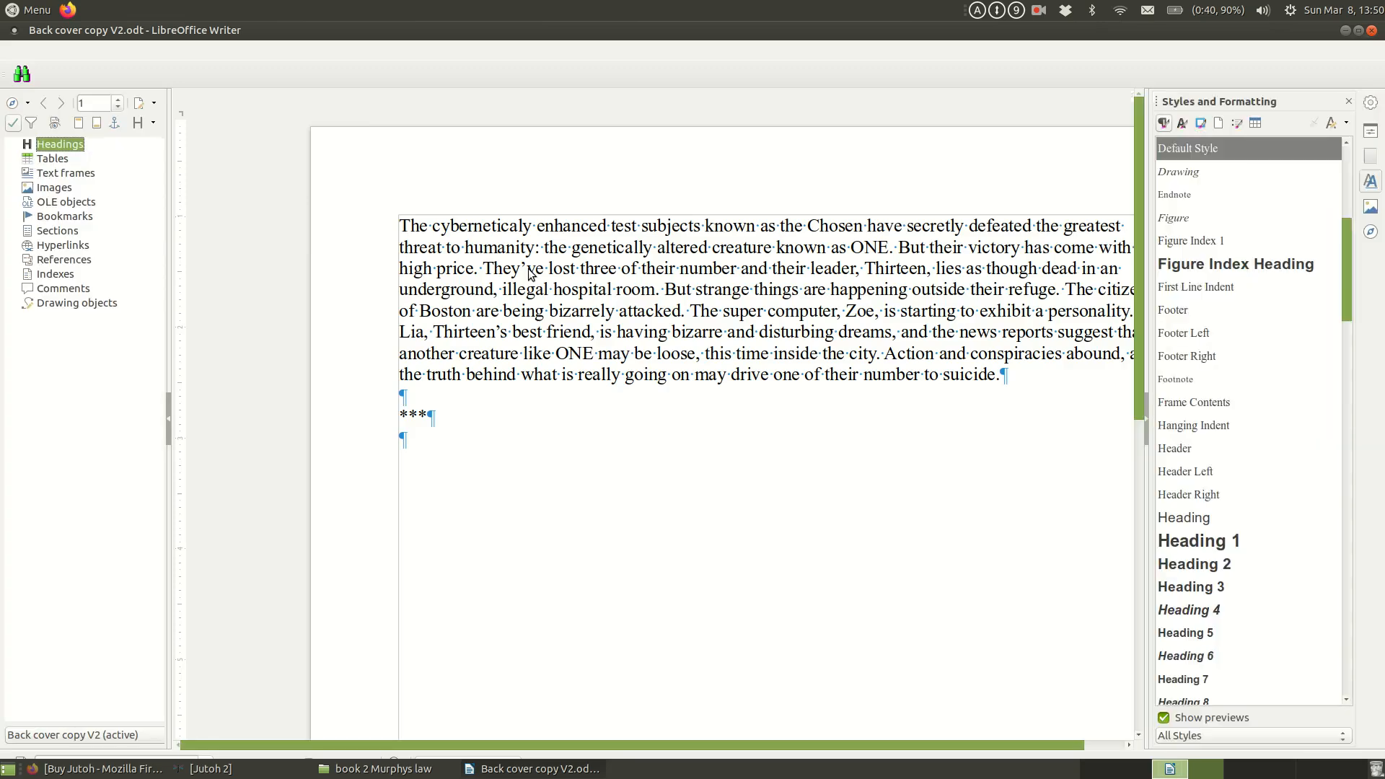
Step: Copy the back cover paragraph into the new Jutoh project's description and continue past the metadata page
{"action": "left_click_drag", "start_coordinate": [902, 402], "coordinate": [300, 247]}
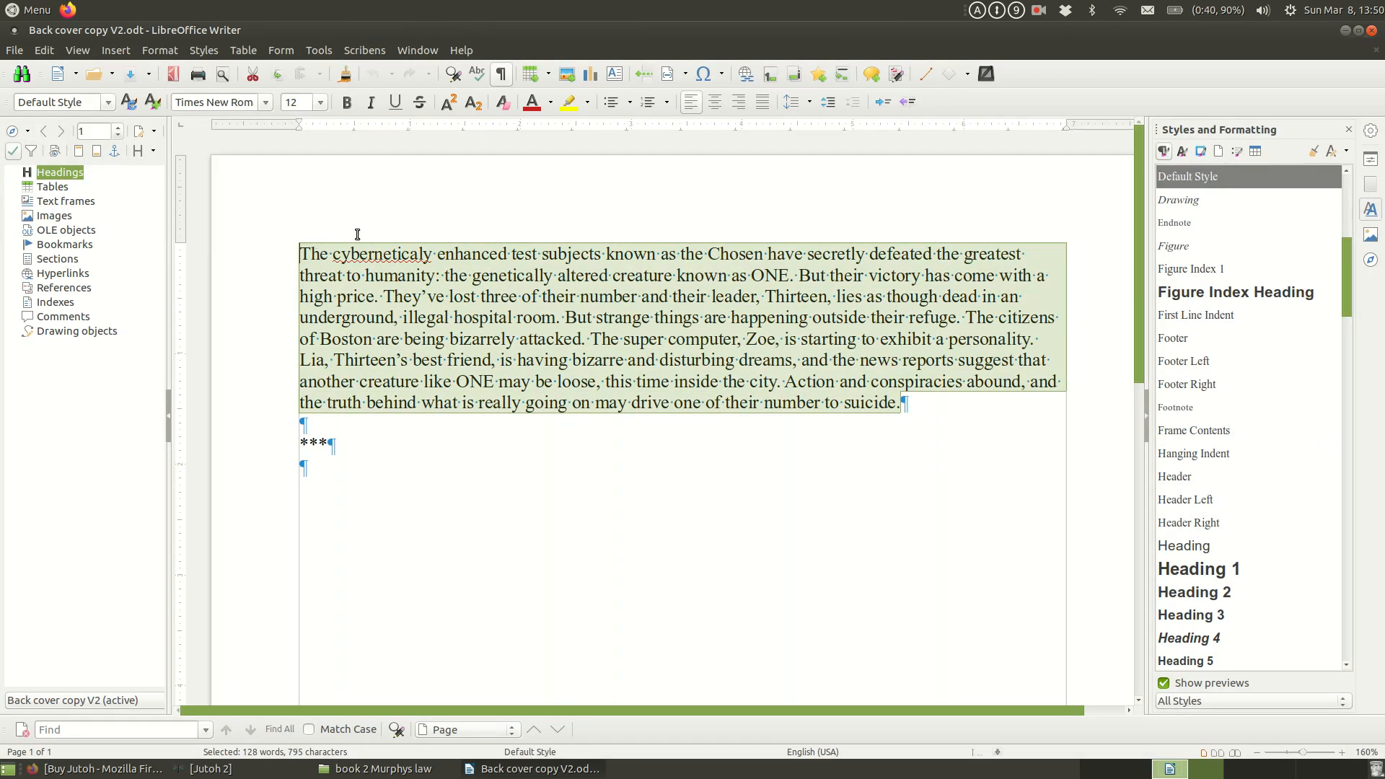
{"action": "left_click", "coordinate": [1345, 31]}
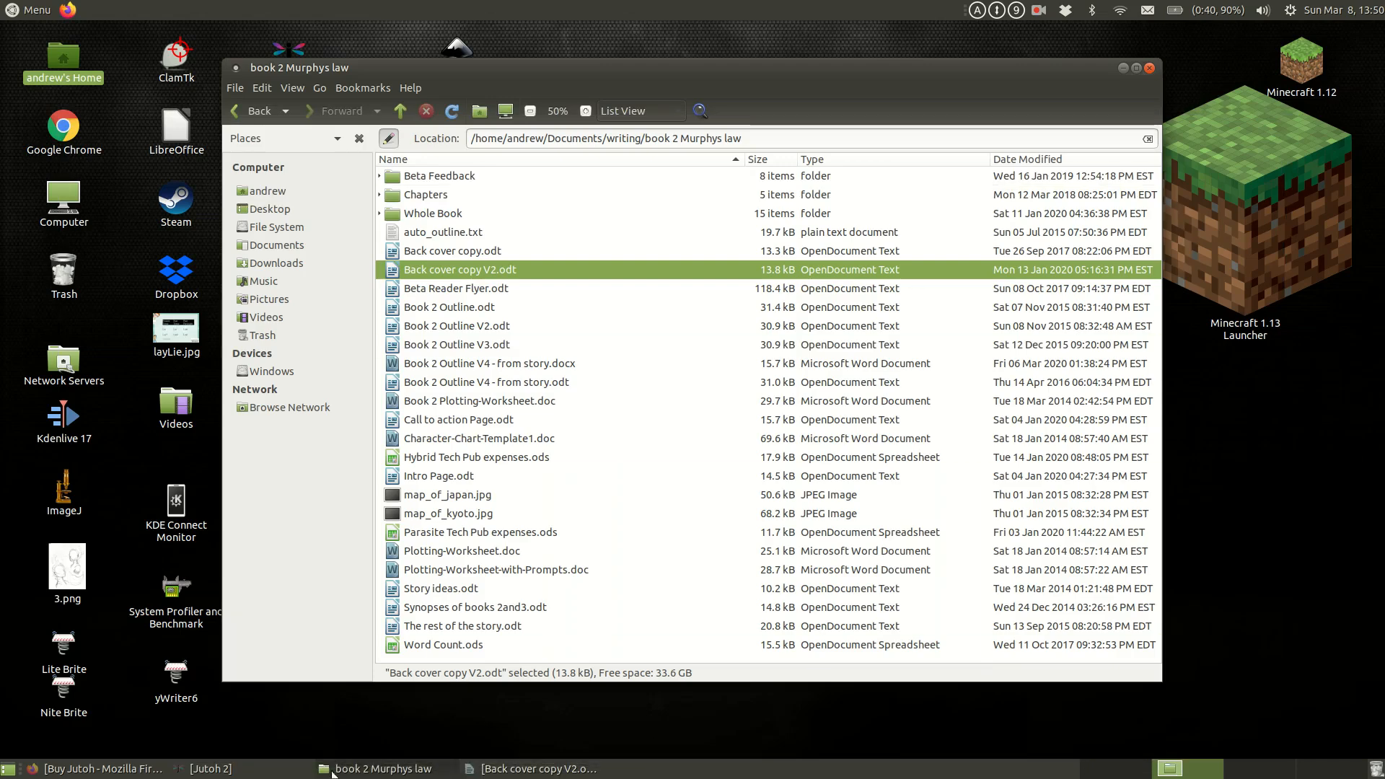
{"action": "left_click", "coordinate": [209, 768]}
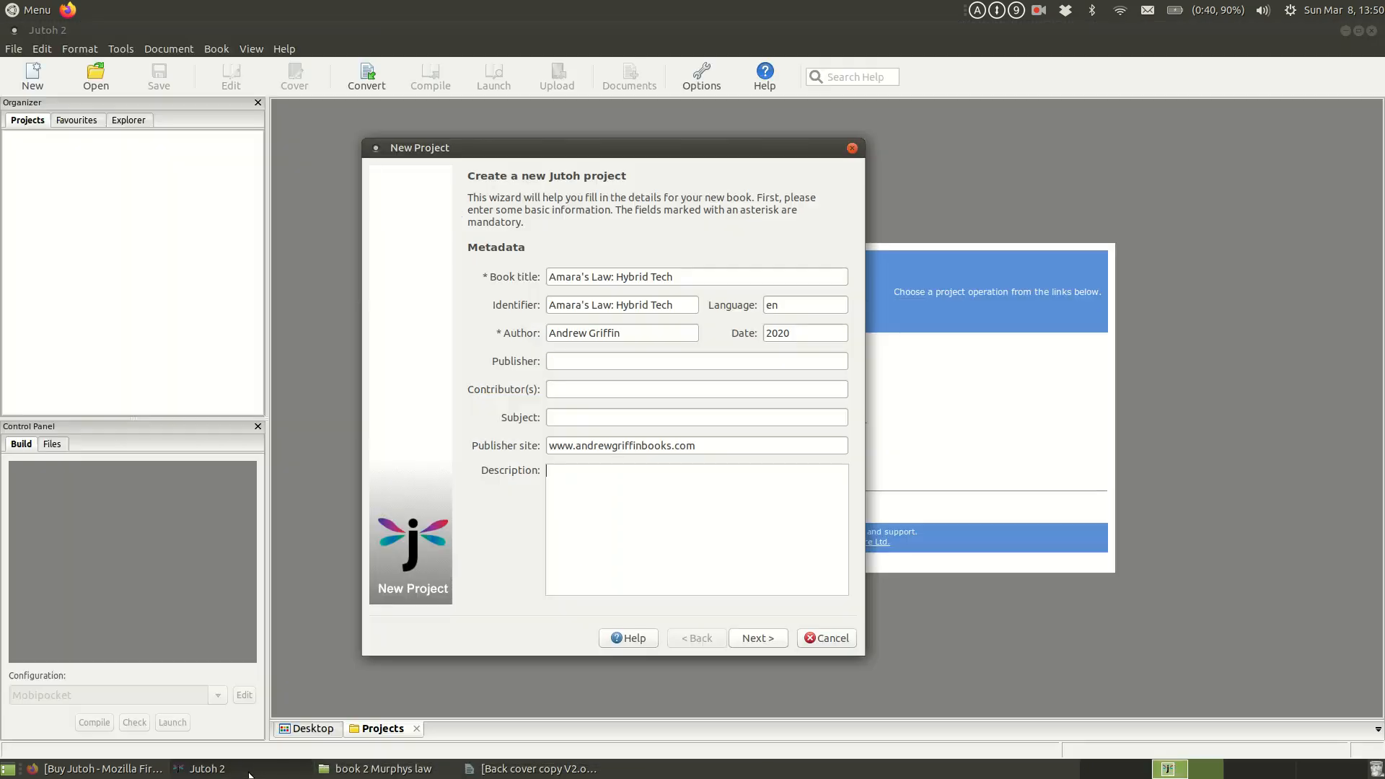
{"action": "left_click", "coordinate": [662, 495]}
{"action": "key", "text": "ctrl+v"}
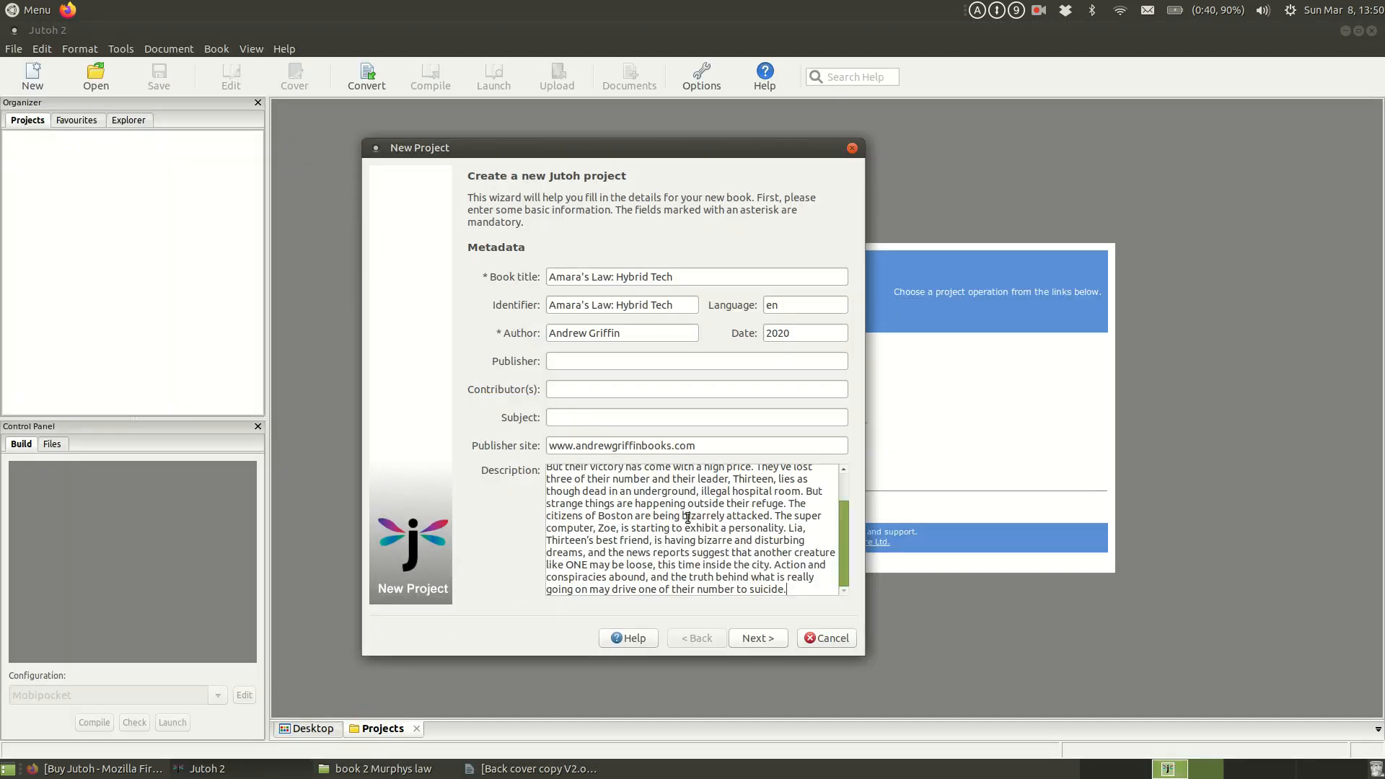
{"action": "scroll", "coordinate": [845, 535], "scroll_direction": "up", "scroll_amount": 2}
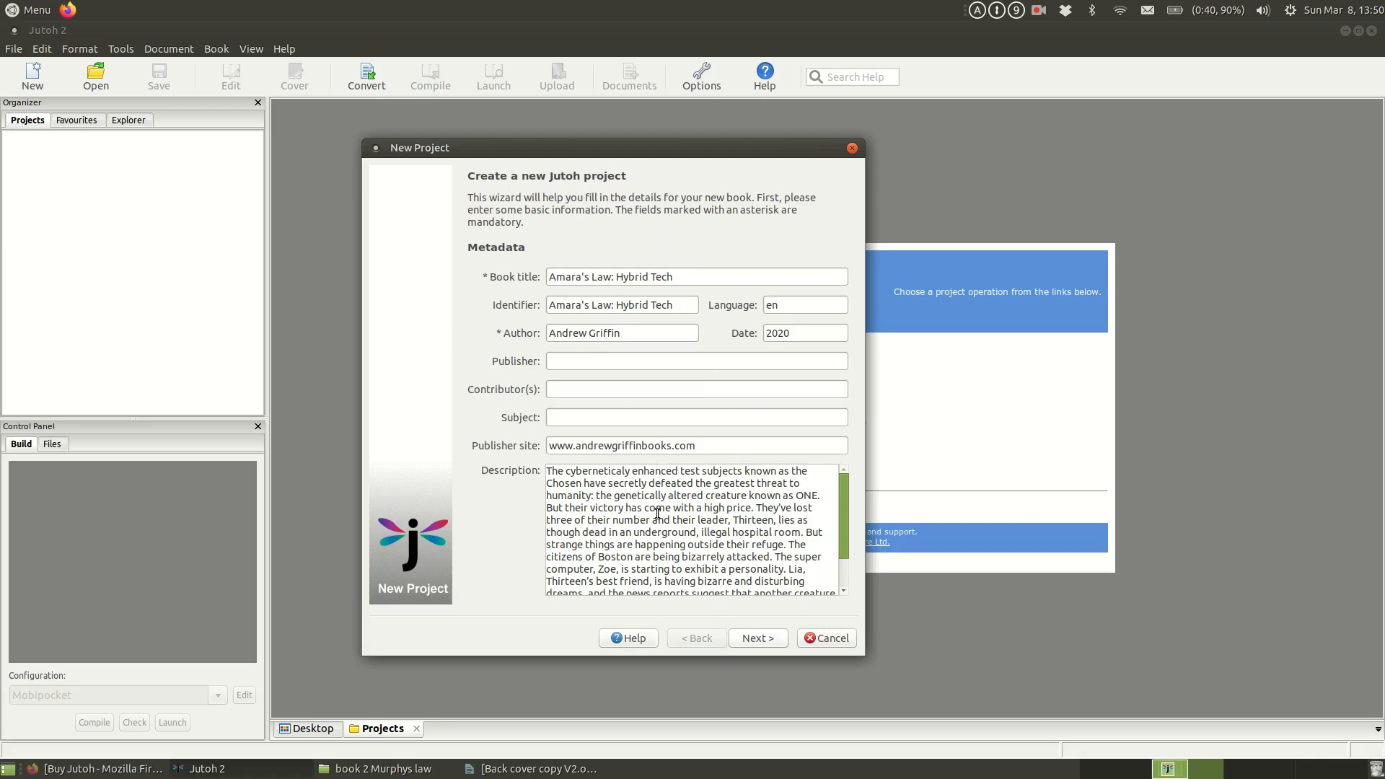
{"action": "left_click", "coordinate": [774, 641]}
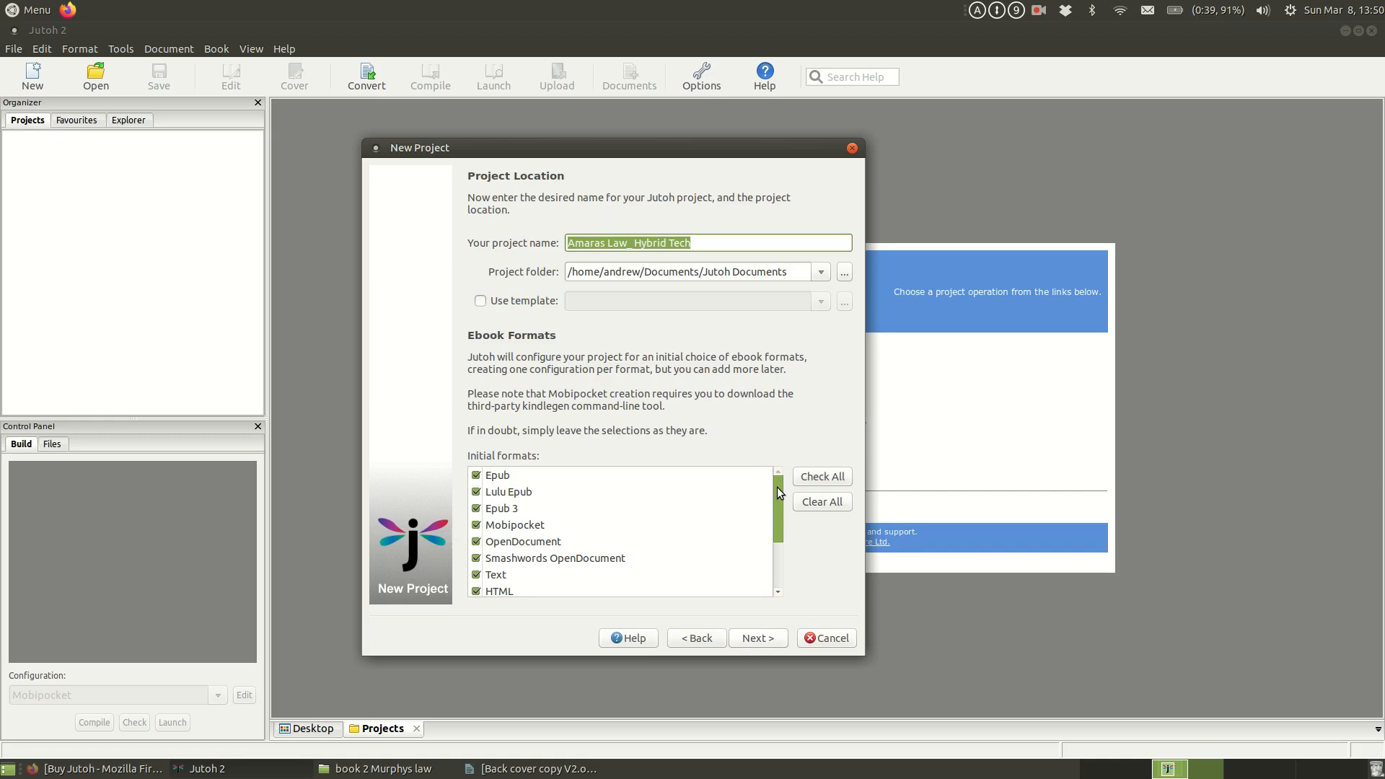
Step: Accept the suggested project name, folder and all initial ebook formats, and continue with the normal reflowable book layout
{"action": "mouse_move", "coordinate": [777, 487]}
{"action": "left_mouse_down"}
{"action": "mouse_move", "coordinate": [773, 502]}
{"action": "mouse_move", "coordinate": [773, 486]}
{"action": "left_mouse_up"}
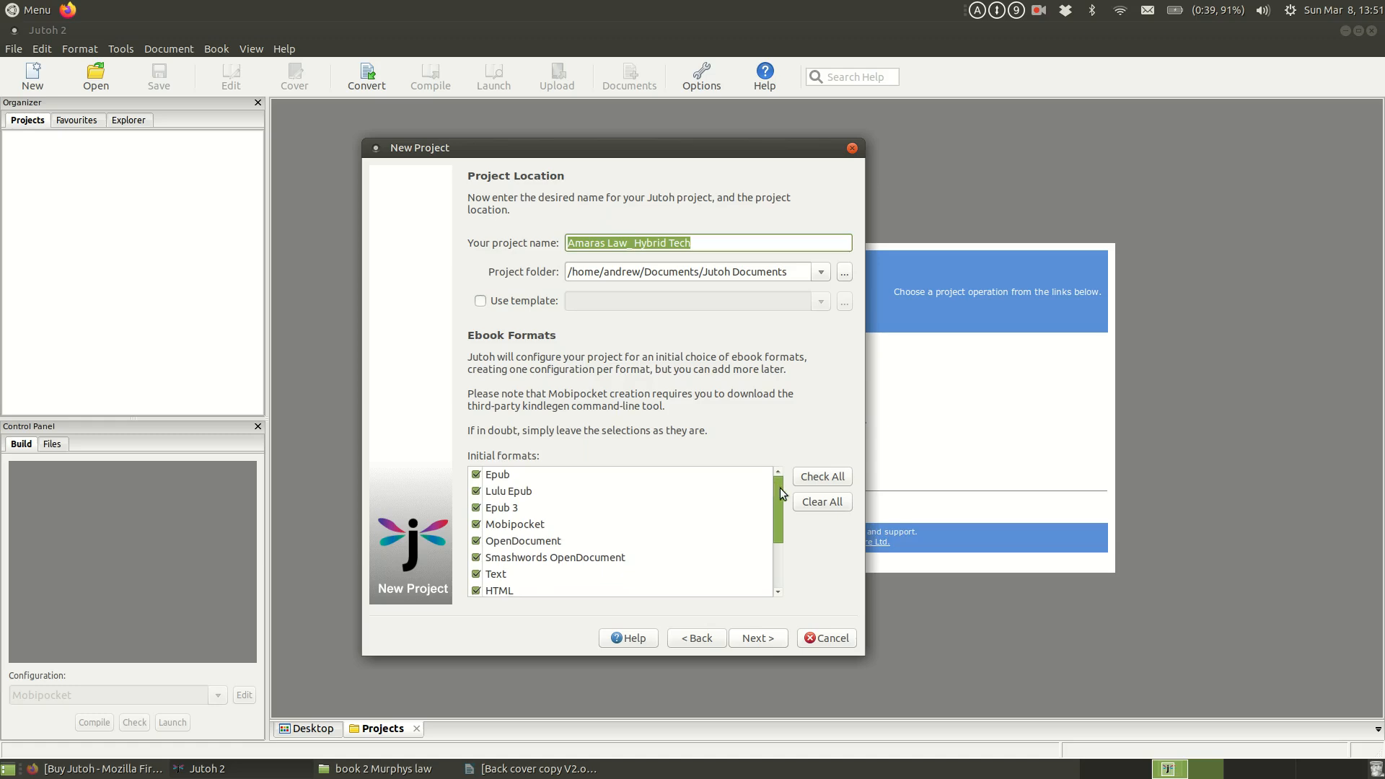
{"action": "mouse_move", "coordinate": [779, 488]}
{"action": "left_mouse_down"}
{"action": "mouse_move", "coordinate": [763, 564]}
{"action": "mouse_move", "coordinate": [782, 489]}
{"action": "left_mouse_up"}
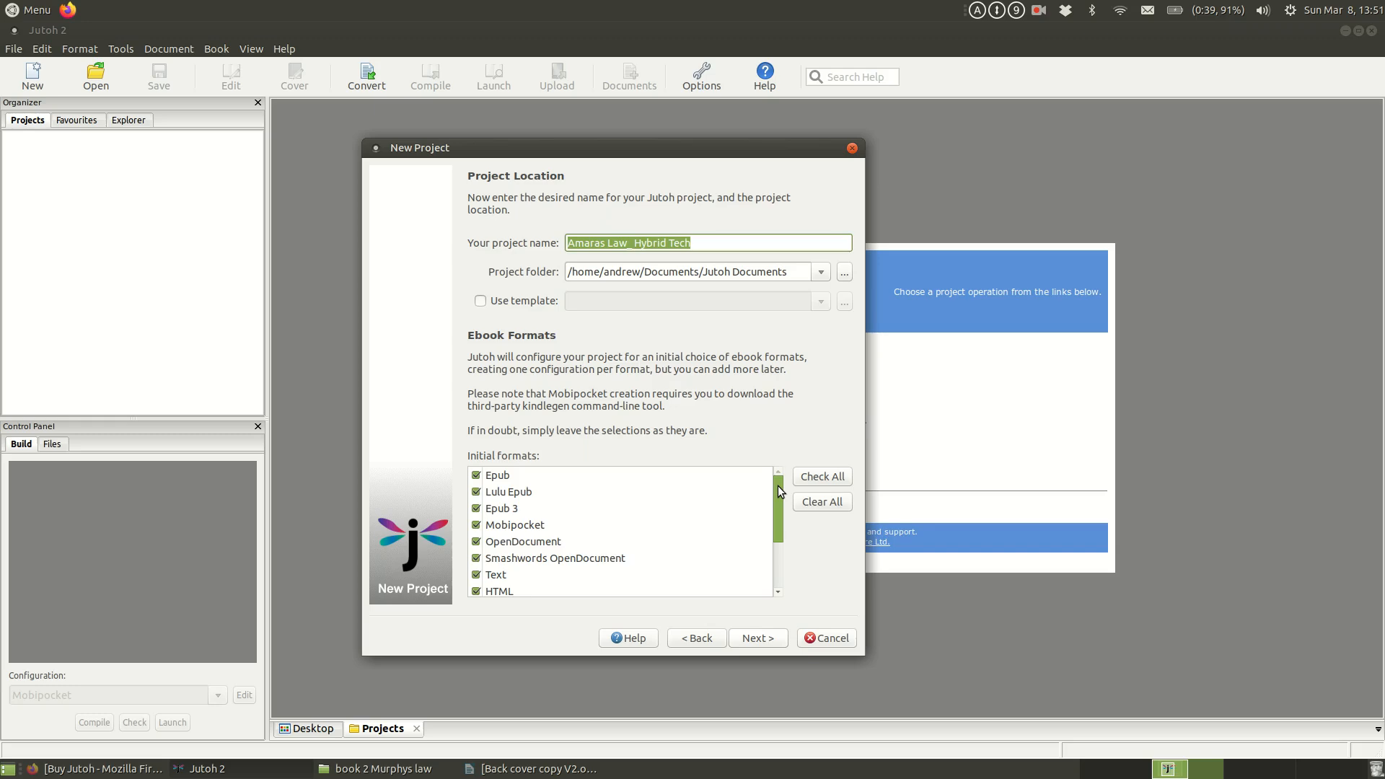
{"action": "mouse_move", "coordinate": [778, 486]}
{"action": "left_mouse_down"}
{"action": "mouse_move", "coordinate": [771, 534]}
{"action": "mouse_move", "coordinate": [777, 477]}
{"action": "left_mouse_up"}
{"action": "mouse_move", "coordinate": [777, 496]}
{"action": "left_mouse_down"}
{"action": "mouse_move", "coordinate": [780, 538]}
{"action": "mouse_move", "coordinate": [769, 495]}
{"action": "left_mouse_up"}
{"action": "left_click", "coordinate": [760, 639]}
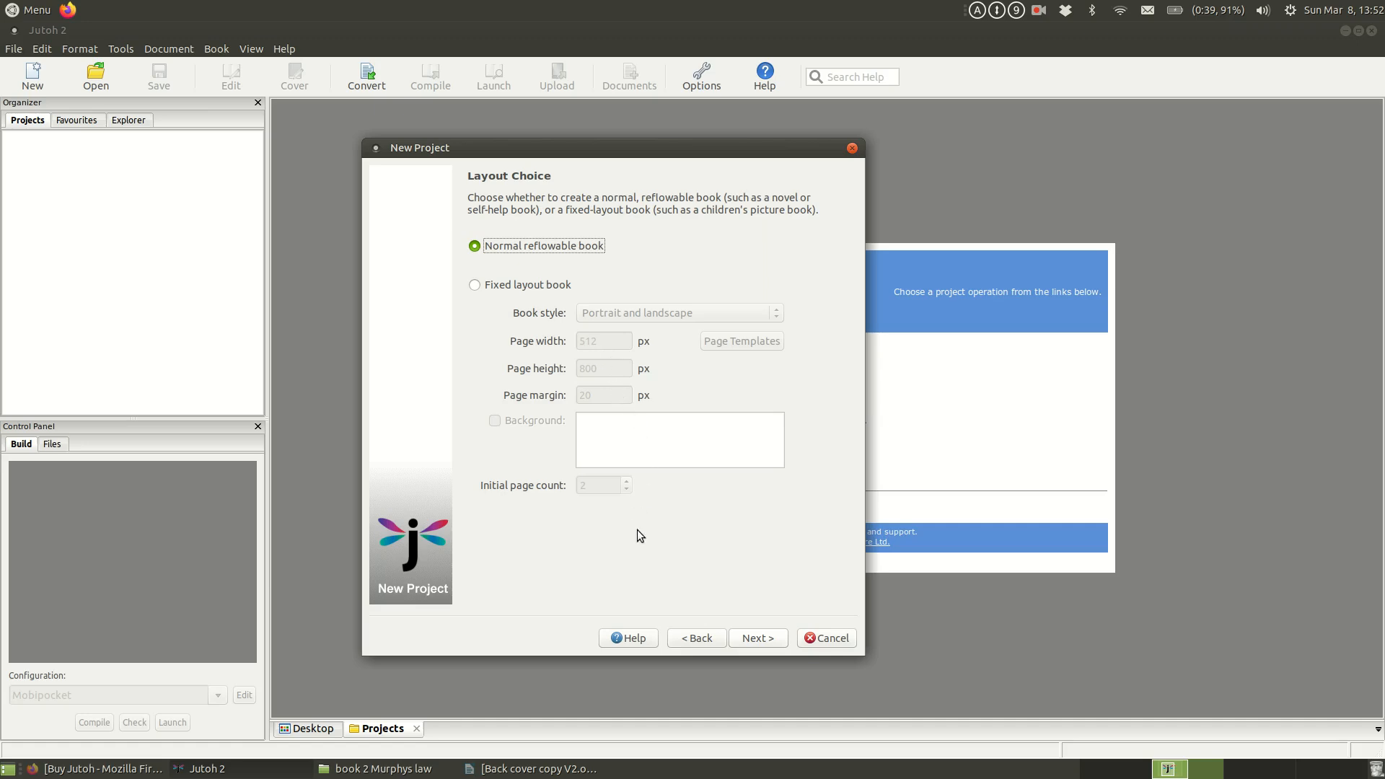
{"action": "left_click", "coordinate": [752, 638]}
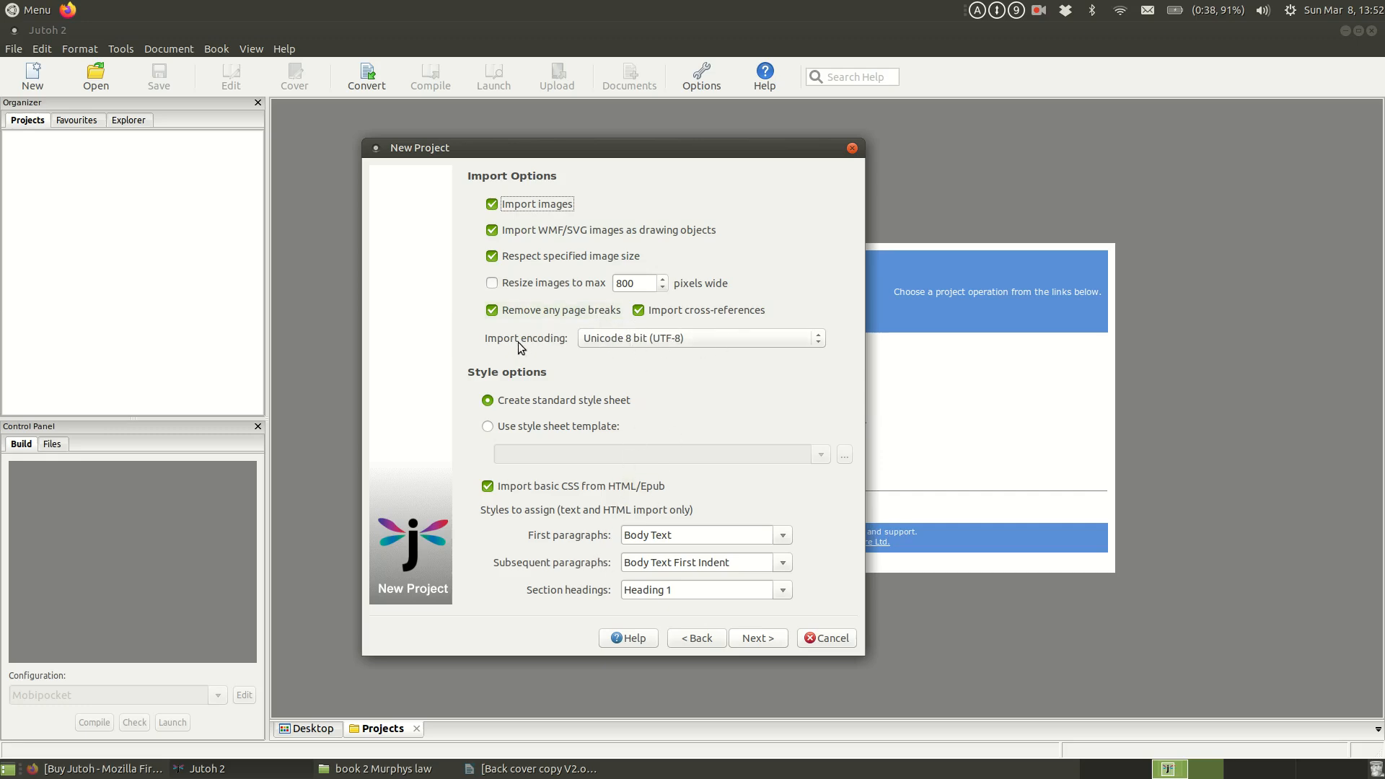
Step: Check the import encoding choices, keep Unicode 8 bit (UTF-8) and accept the default import and style options
{"action": "left_click", "coordinate": [704, 338]}
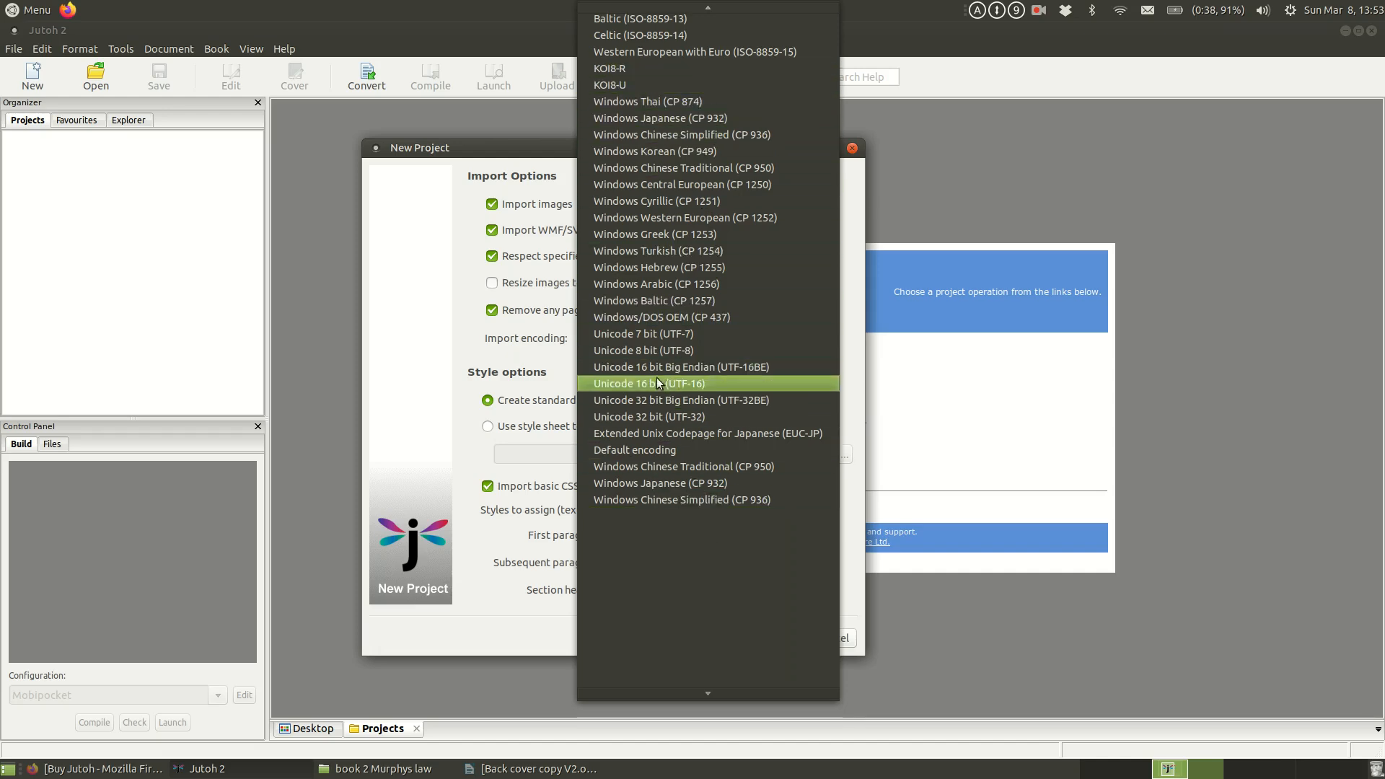
{"action": "left_click", "coordinate": [463, 340]}
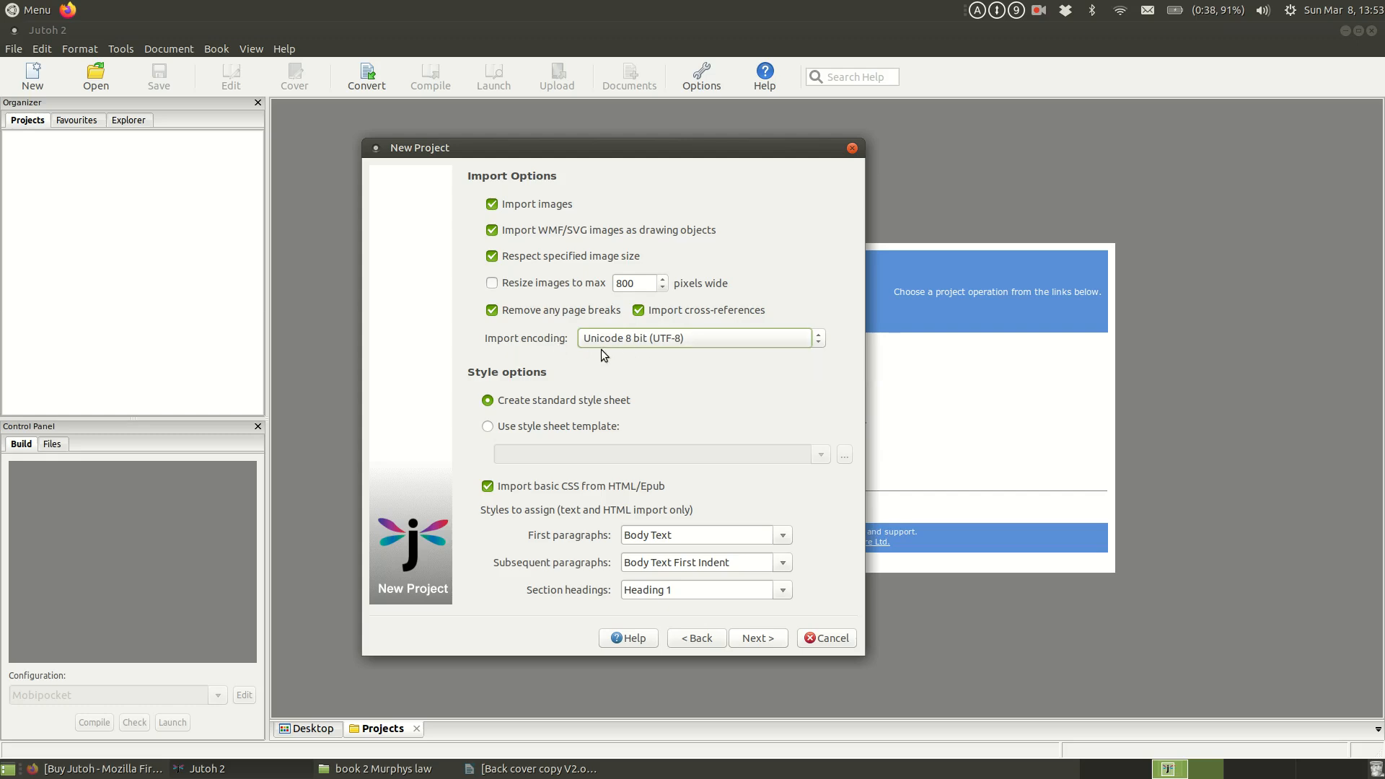
{"action": "left_click", "coordinate": [677, 344]}
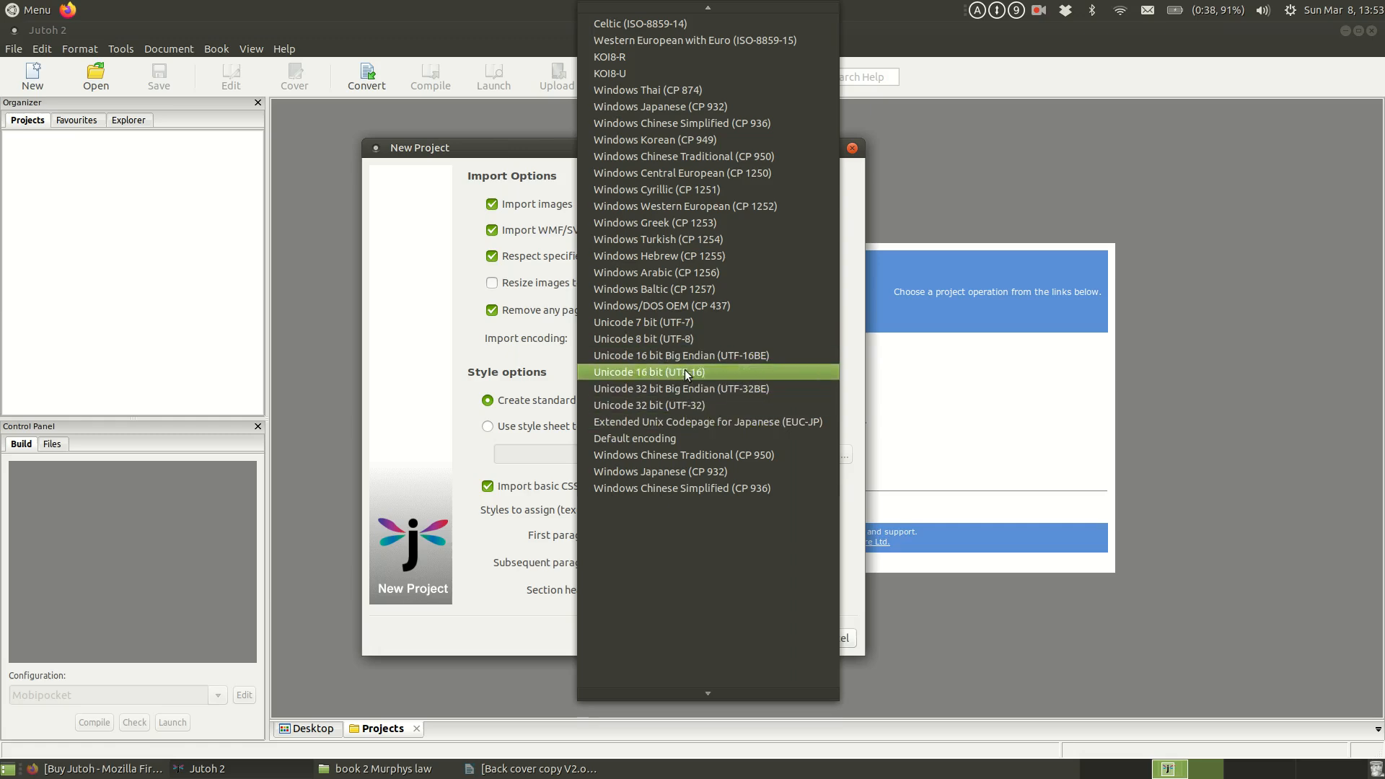
{"action": "left_click", "coordinate": [651, 343]}
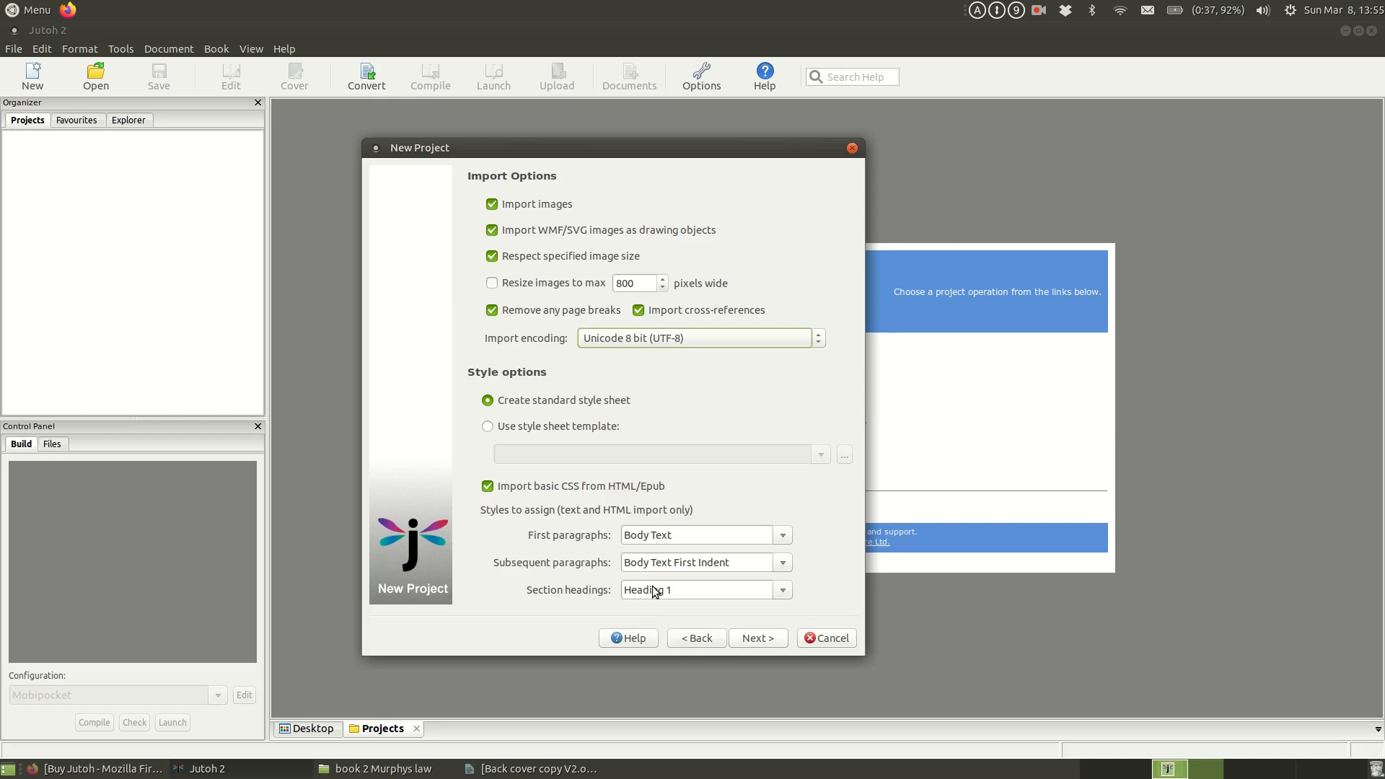
{"action": "left_click", "coordinate": [693, 590]}
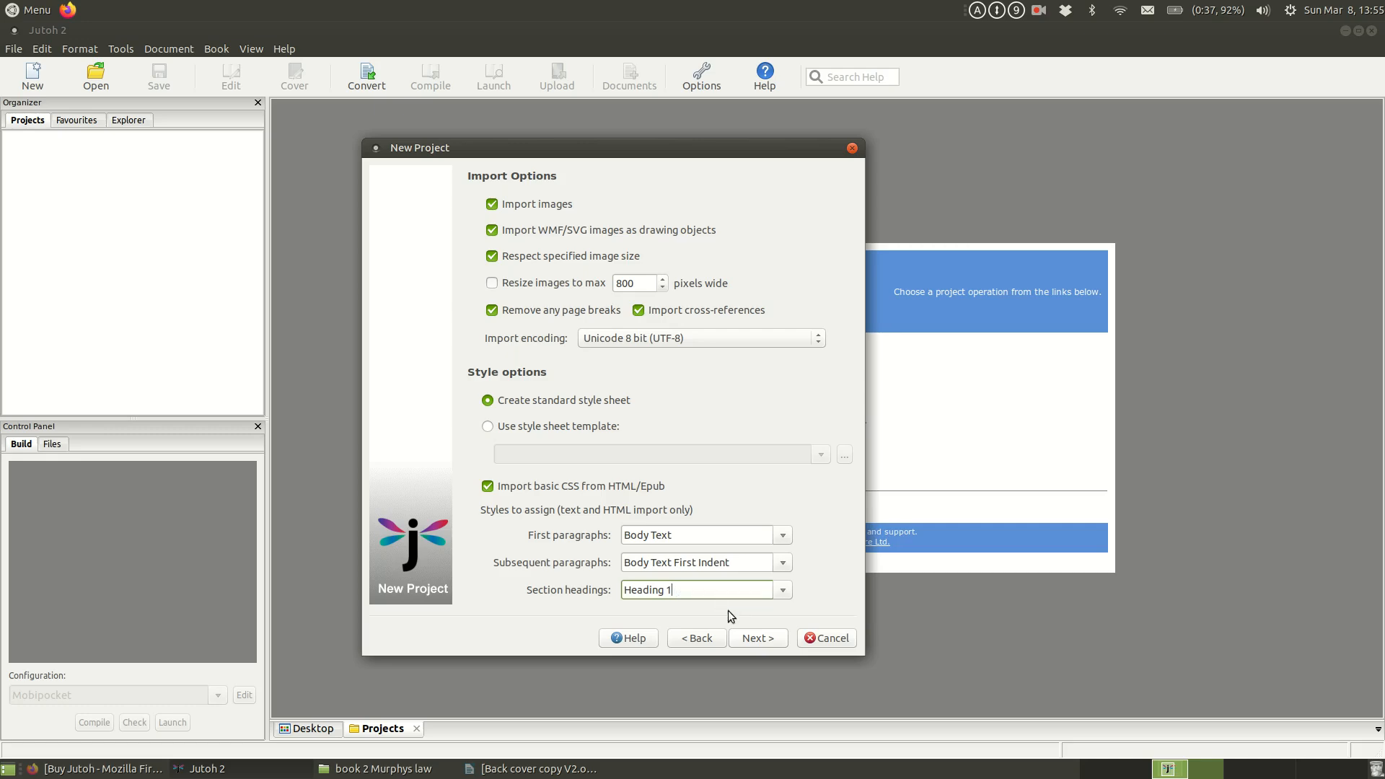
{"action": "left_click", "coordinate": [758, 640]}
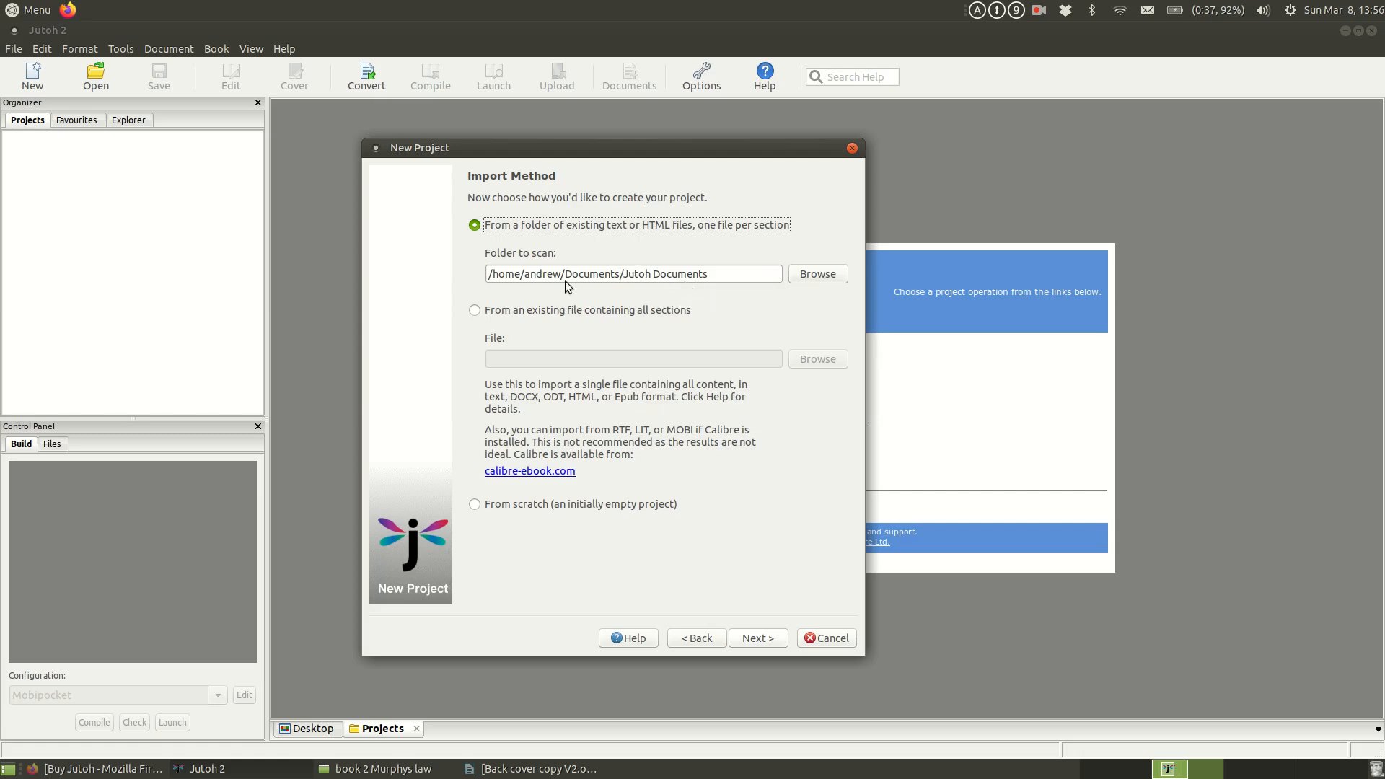
Step: Import from the existing file "Book 2- Whole book V6-grammarly.docx" in Documents/writing/book 2 Murphys law/Whole Book/6 Ready for first edit
{"action": "left_click", "coordinate": [474, 311]}
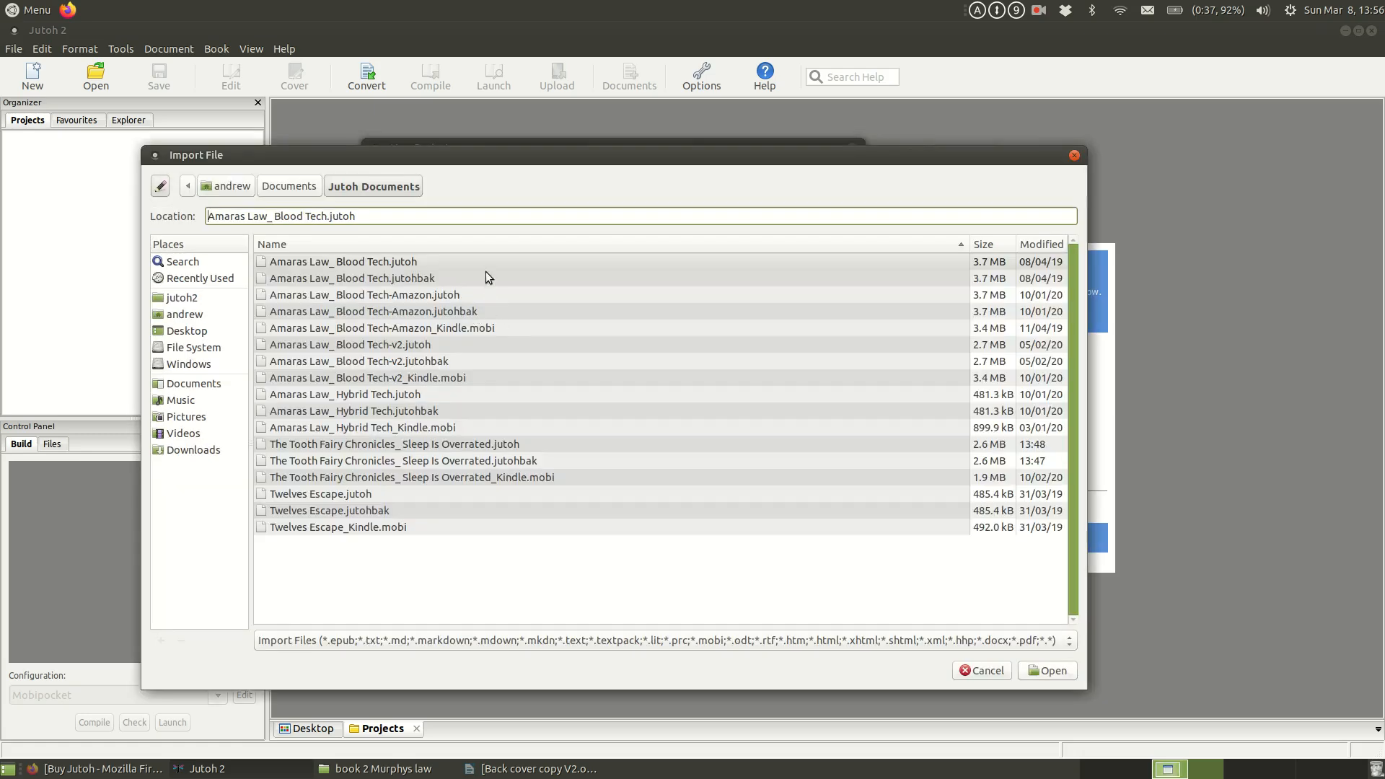
{"action": "left_click", "coordinate": [289, 186]}
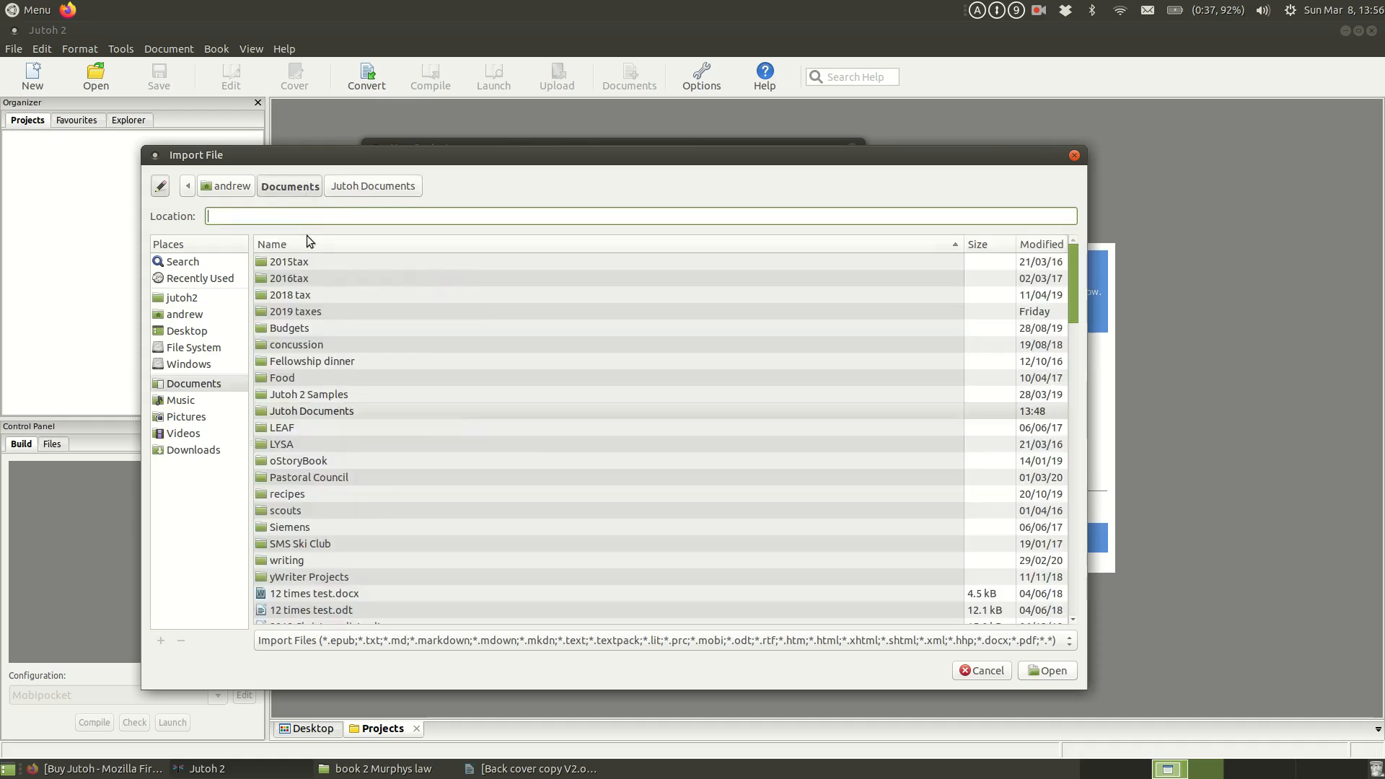
{"action": "double_click", "coordinate": [301, 561]}
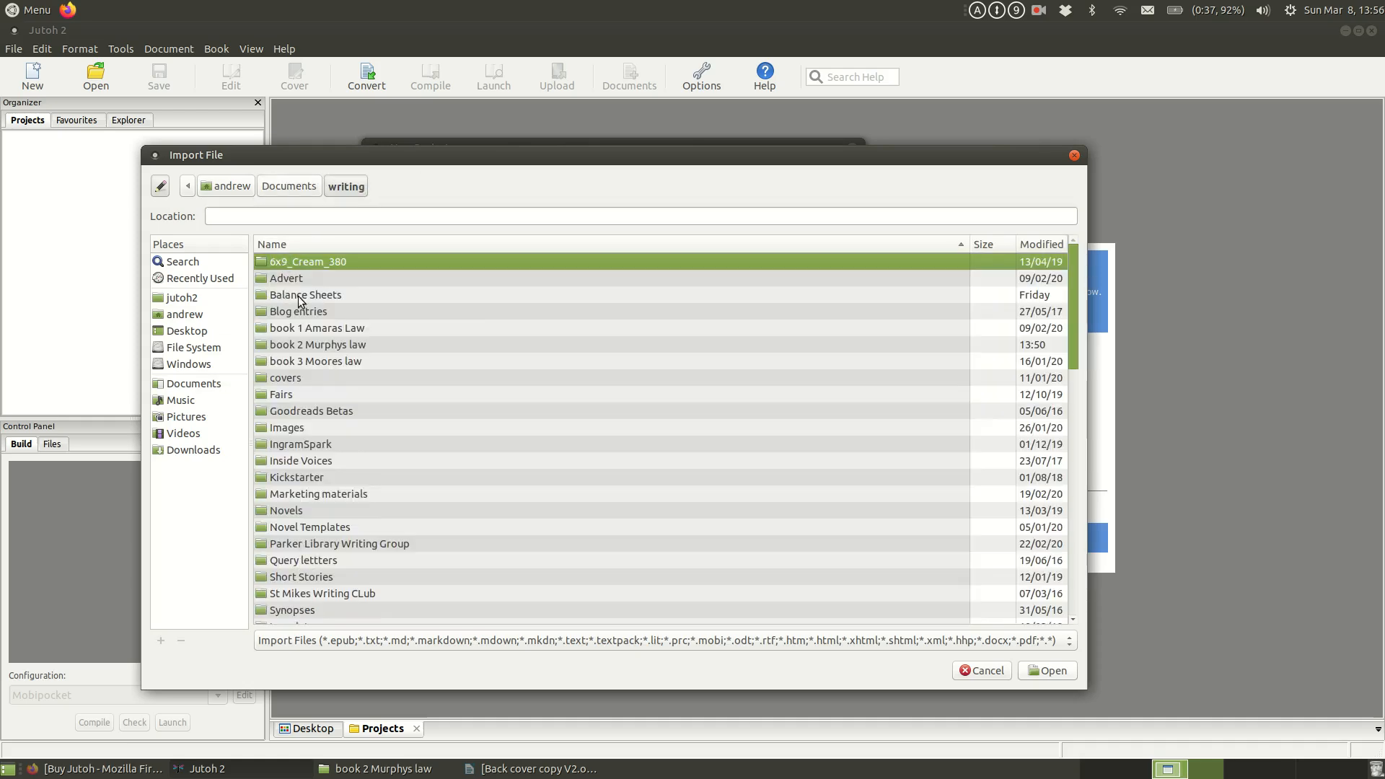
{"action": "double_click", "coordinate": [324, 352]}
{"action": "double_click", "coordinate": [318, 296]}
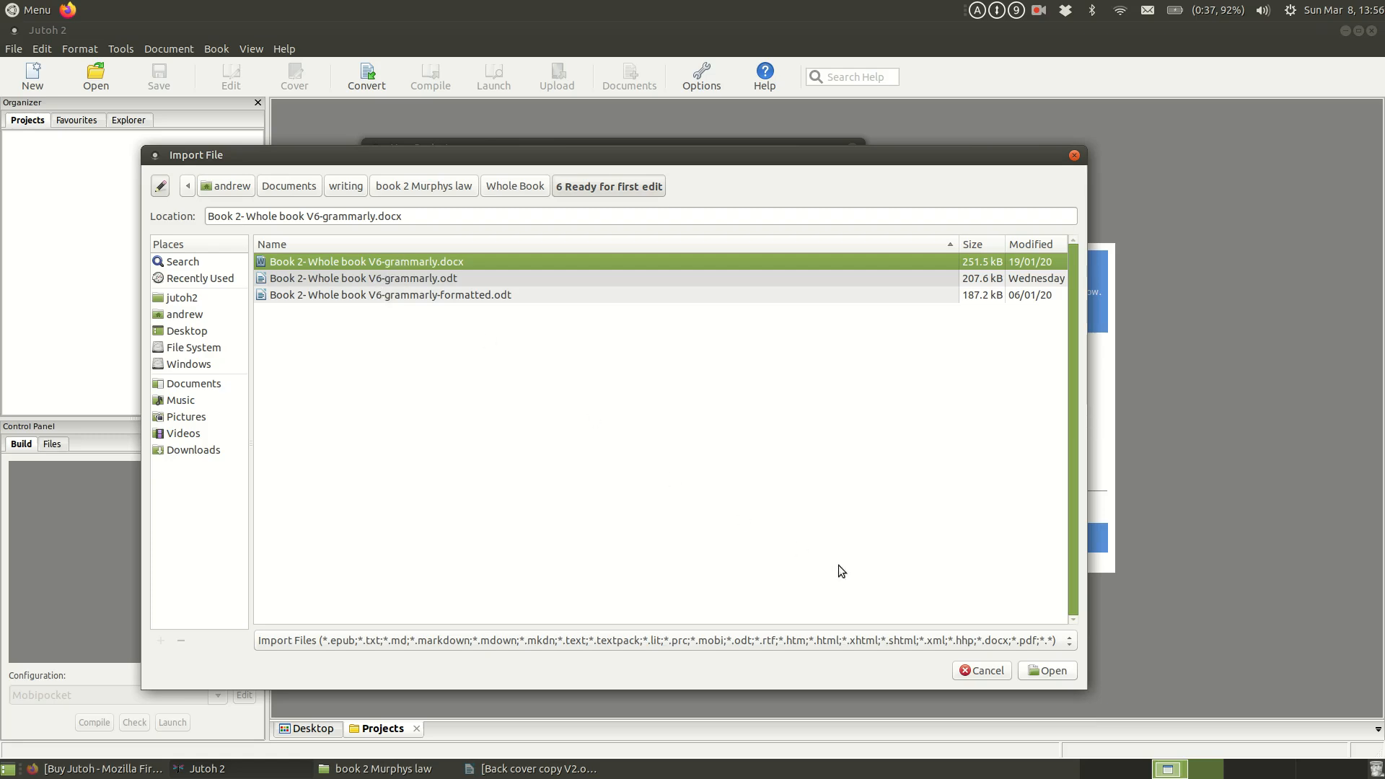
{"action": "left_click", "coordinate": [1041, 670]}
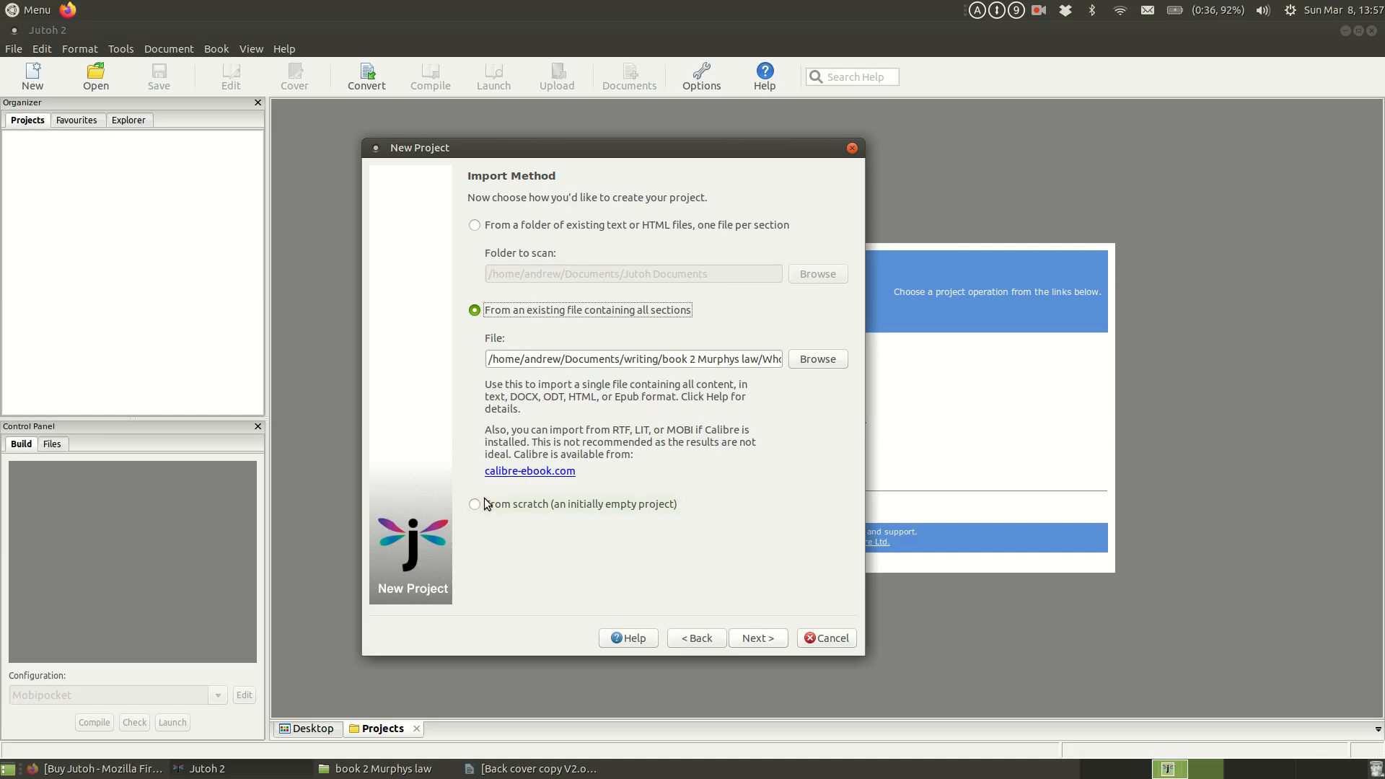
{"action": "left_click", "coordinate": [759, 638]}
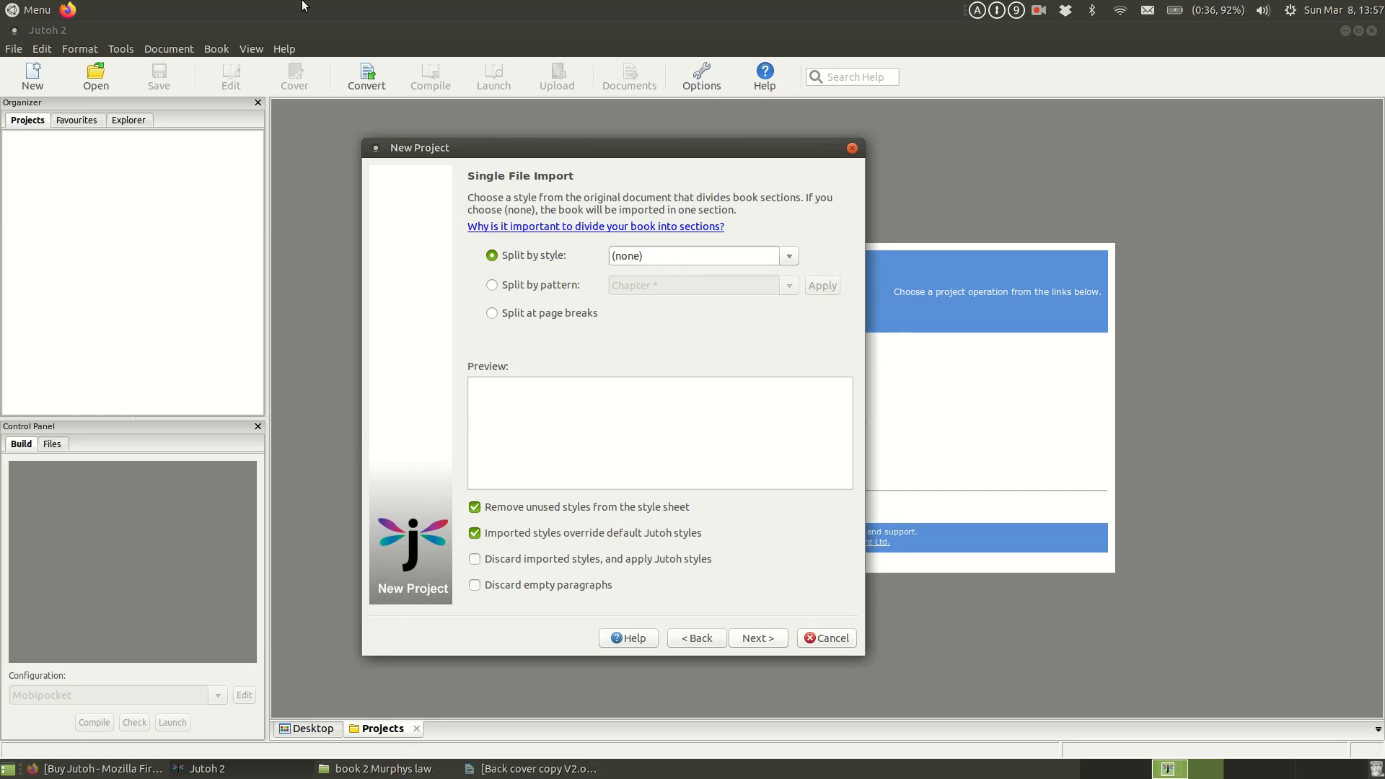
{"action": "left_click", "coordinate": [1039, 12]}
{"action": "left_click", "coordinate": [1064, 47]}
Step: Examine the document styles available for splitting the book into sections and compare them with the split-by-pattern preview
{"action": "left_click", "coordinate": [790, 258]}
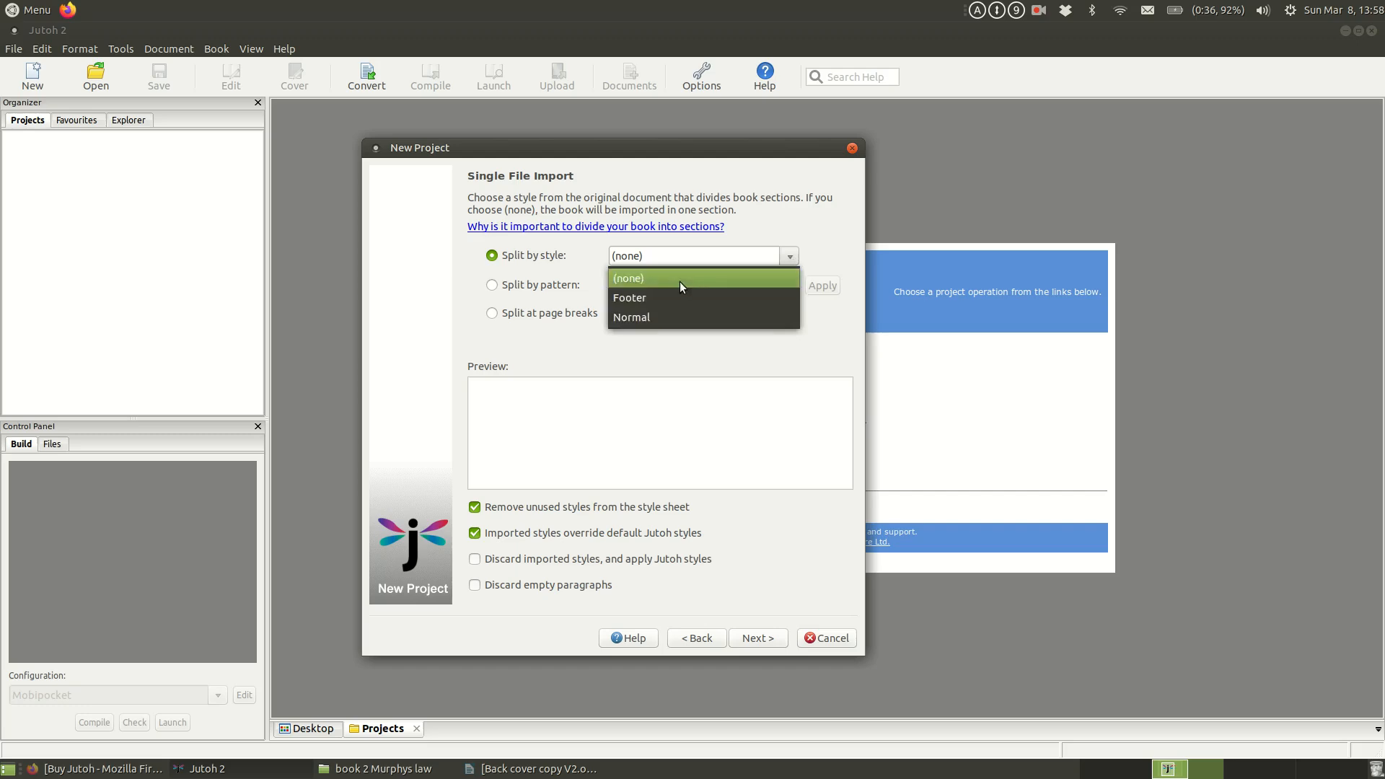
{"action": "left_click", "coordinate": [612, 256]}
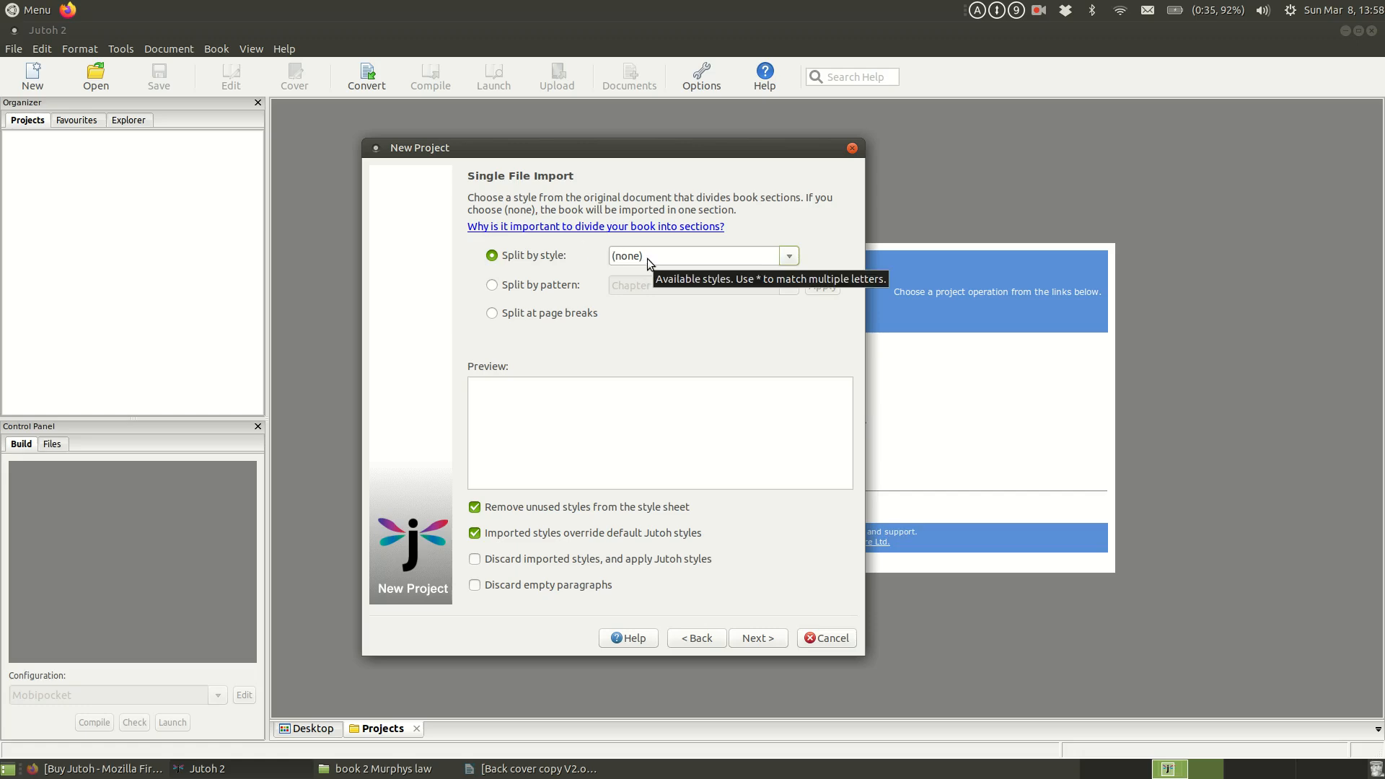
{"action": "left_click", "coordinate": [593, 417]}
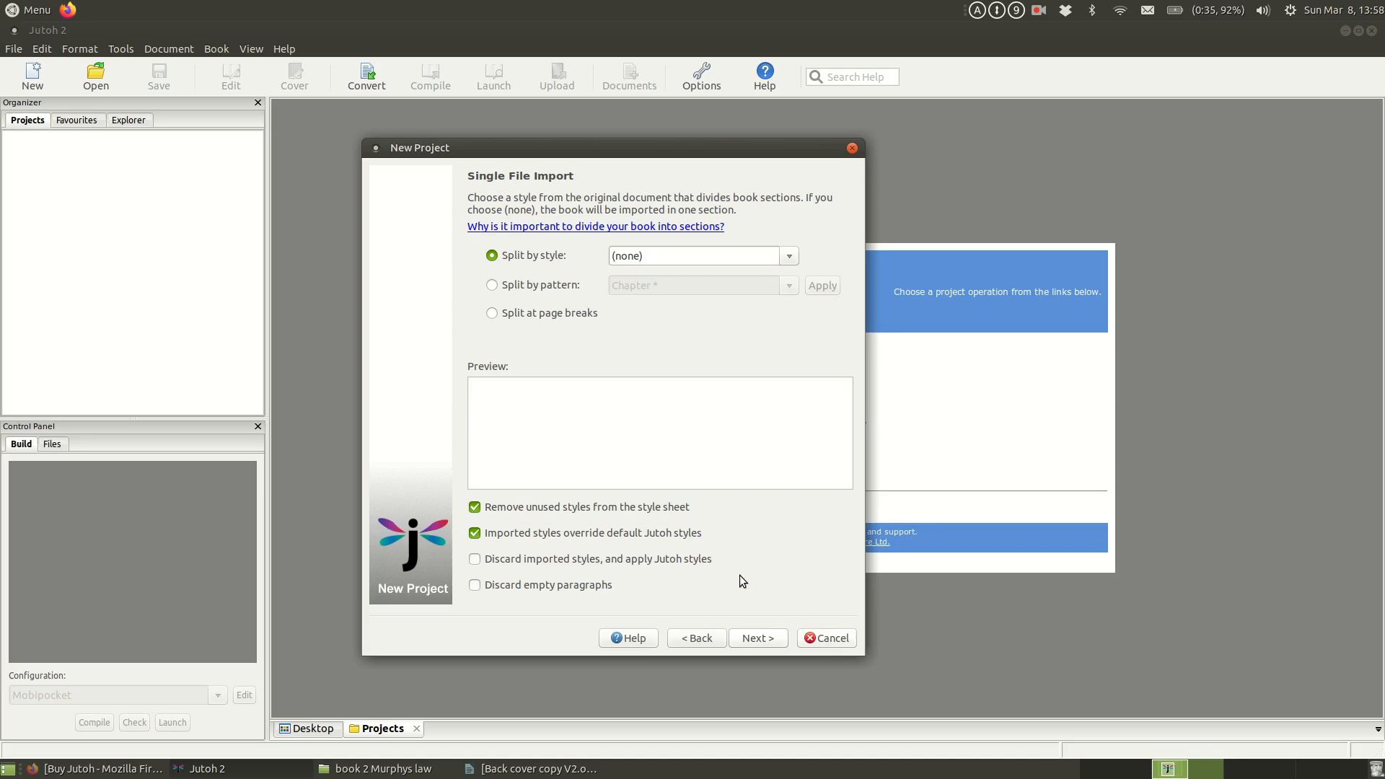
{"action": "left_click", "coordinate": [534, 287]}
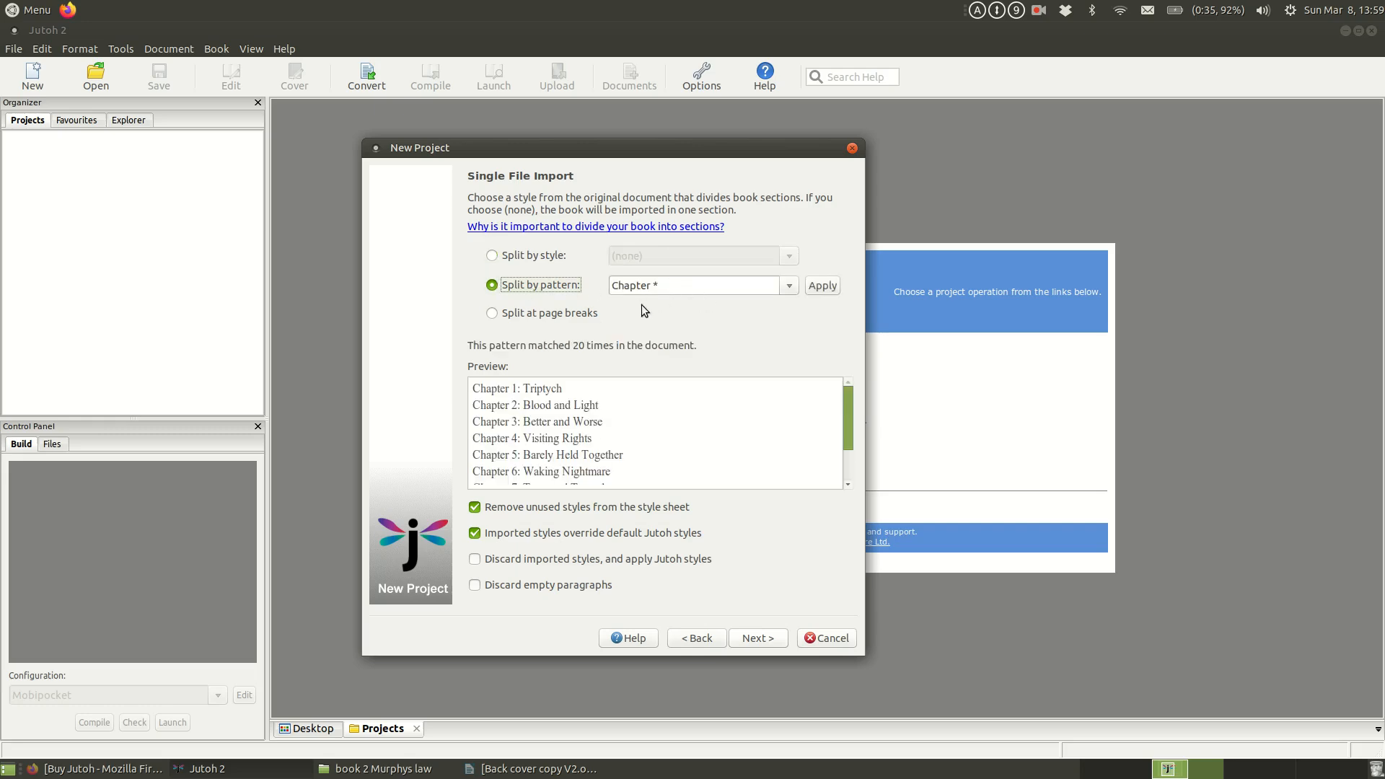
{"action": "left_click", "coordinate": [521, 256]}
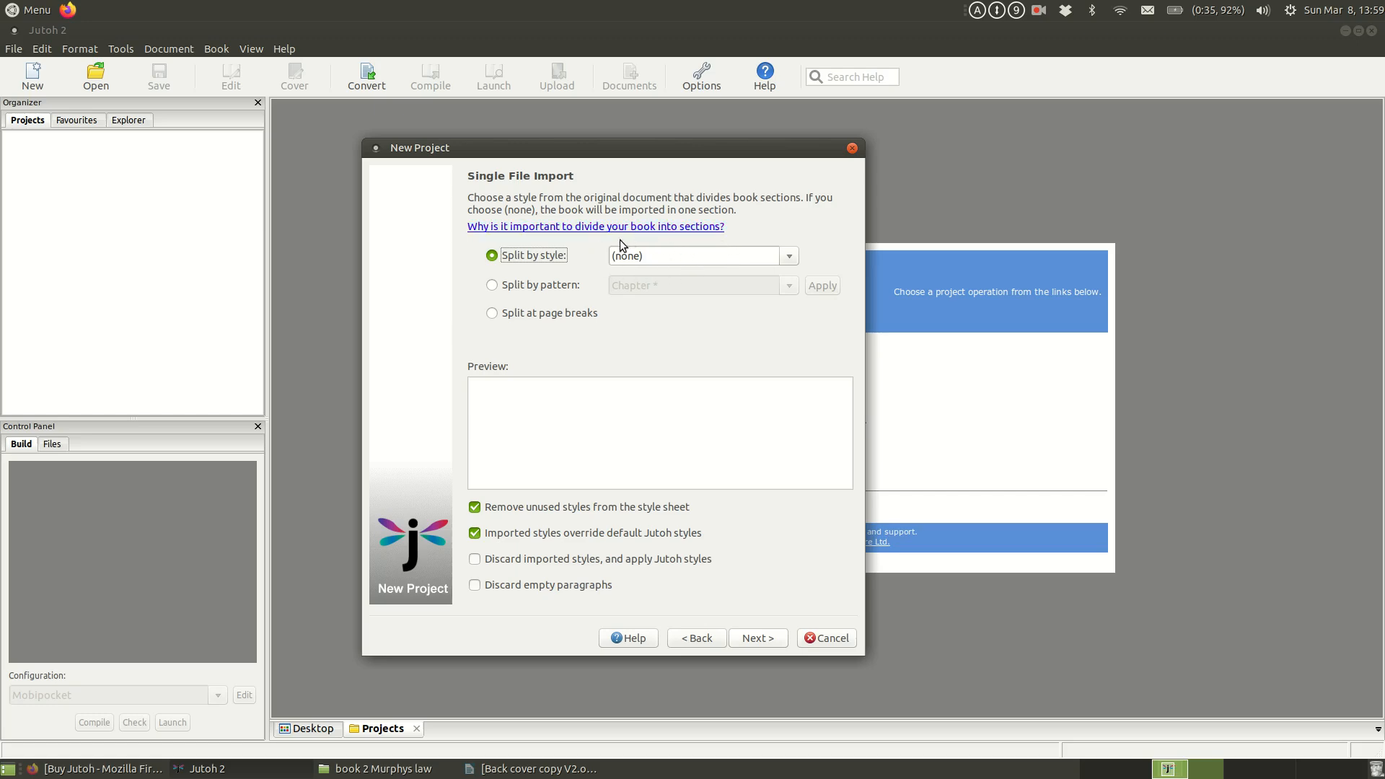
{"action": "left_click", "coordinate": [657, 257]}
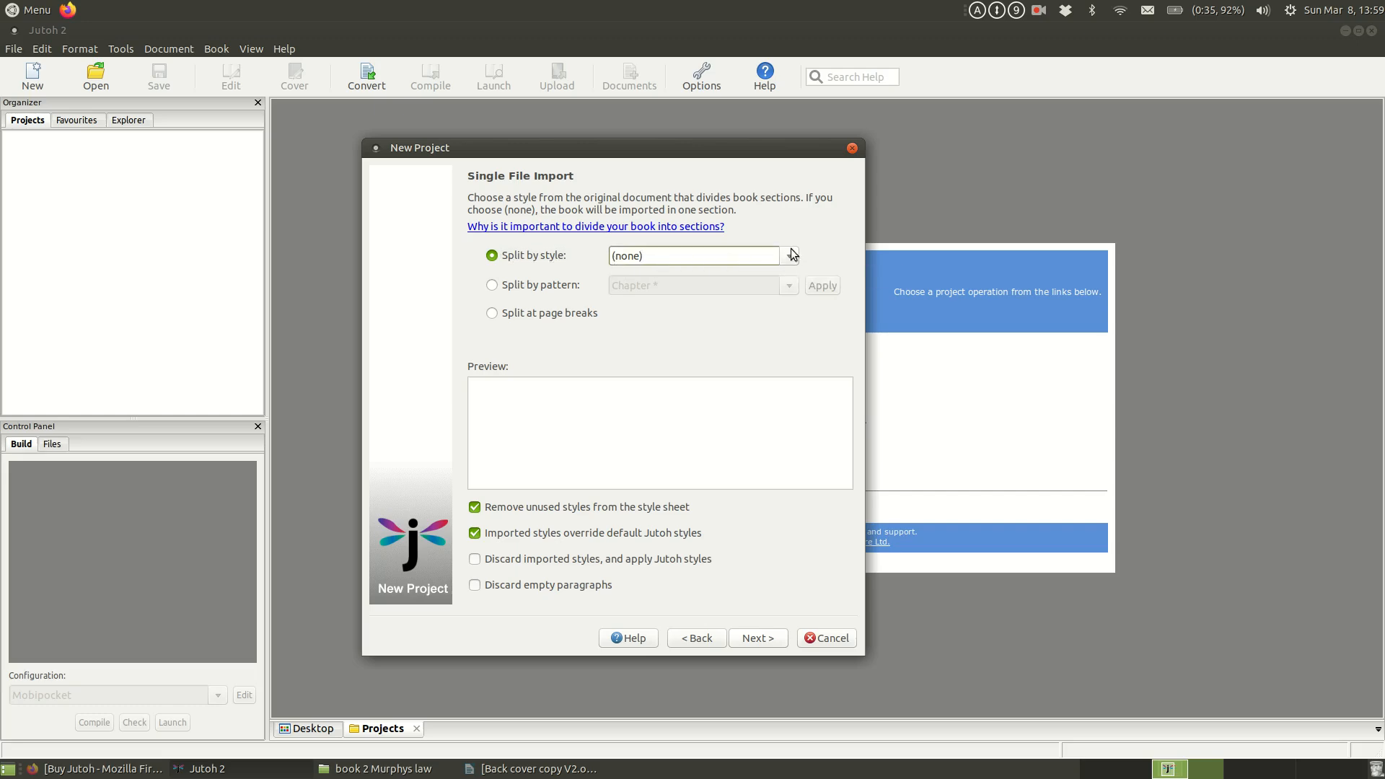
{"action": "left_click", "coordinate": [792, 256]}
{"action": "left_click", "coordinate": [649, 272]}
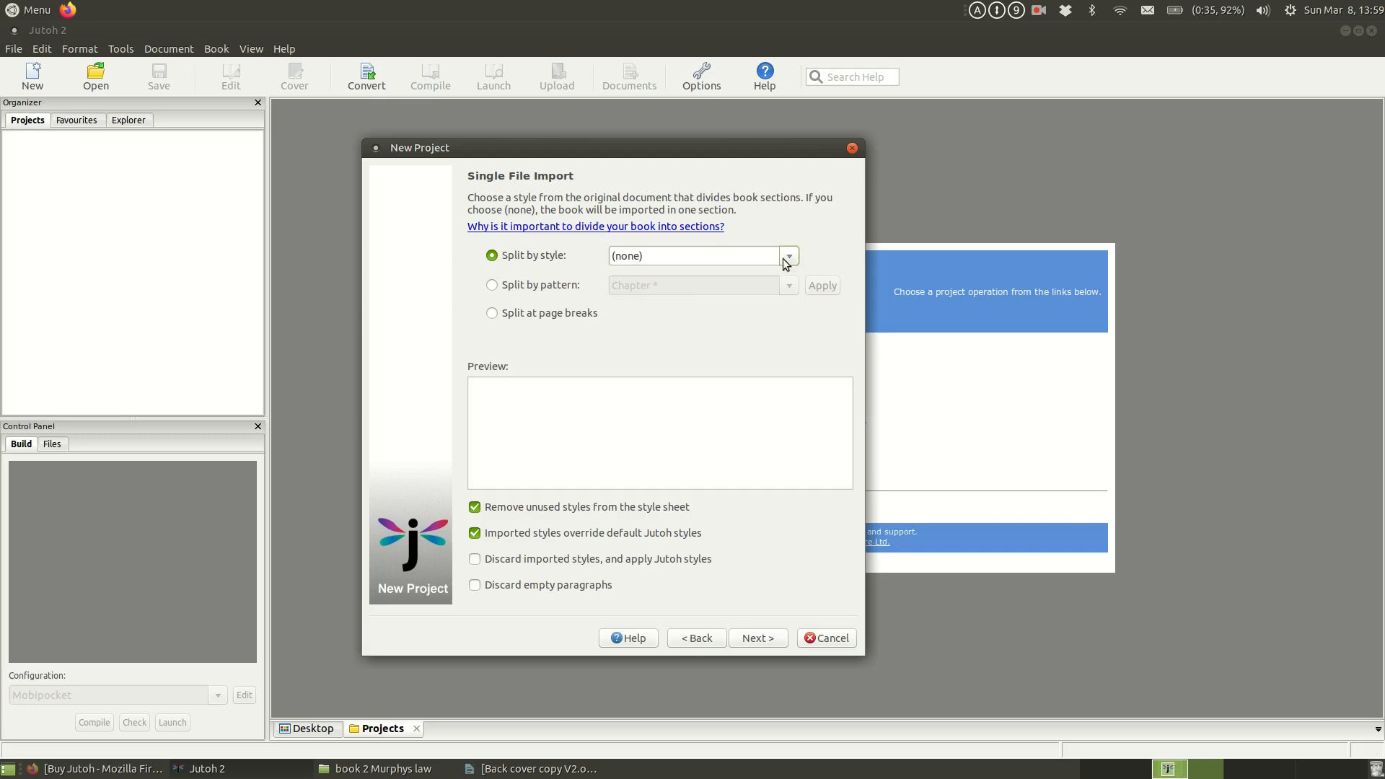
Step: Split the imported book into sections by the pattern "Chapter *", check the chapter preview, and have empty paragraphs discarded
{"action": "left_click", "coordinate": [555, 287]}
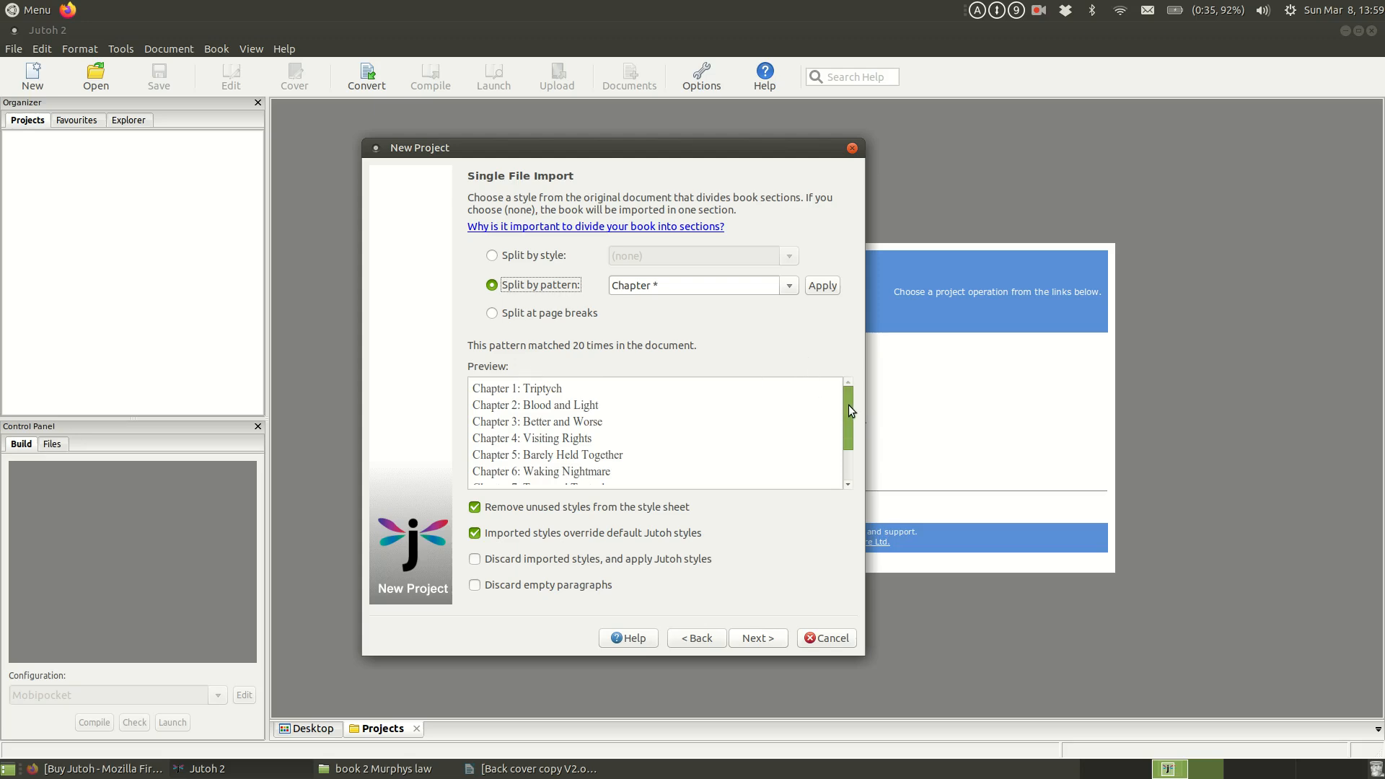
{"action": "mouse_move", "coordinate": [848, 410]}
{"action": "left_mouse_down"}
{"action": "mouse_move", "coordinate": [851, 447]}
{"action": "mouse_move", "coordinate": [850, 411]}
{"action": "left_mouse_up"}
{"action": "left_click", "coordinate": [1039, 11]}
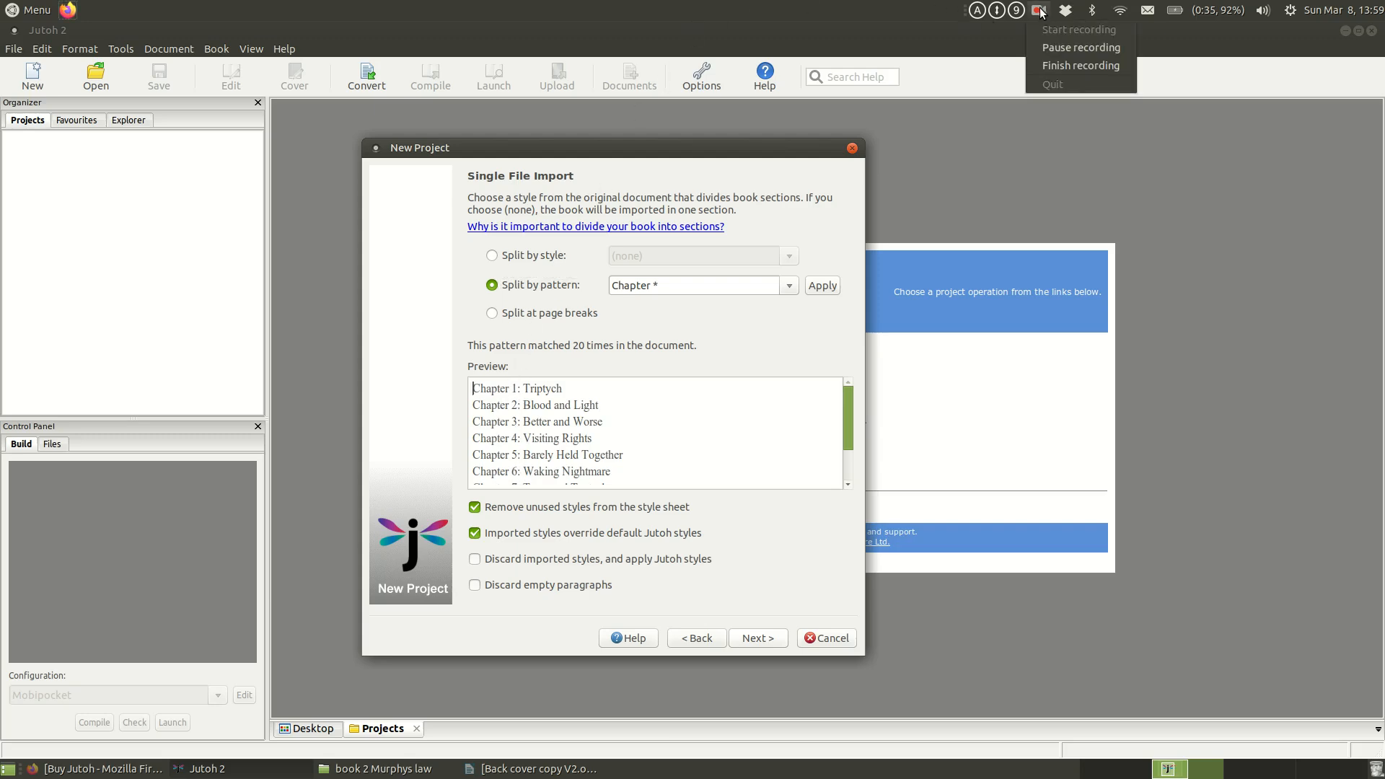
{"action": "left_click", "coordinate": [1054, 50]}
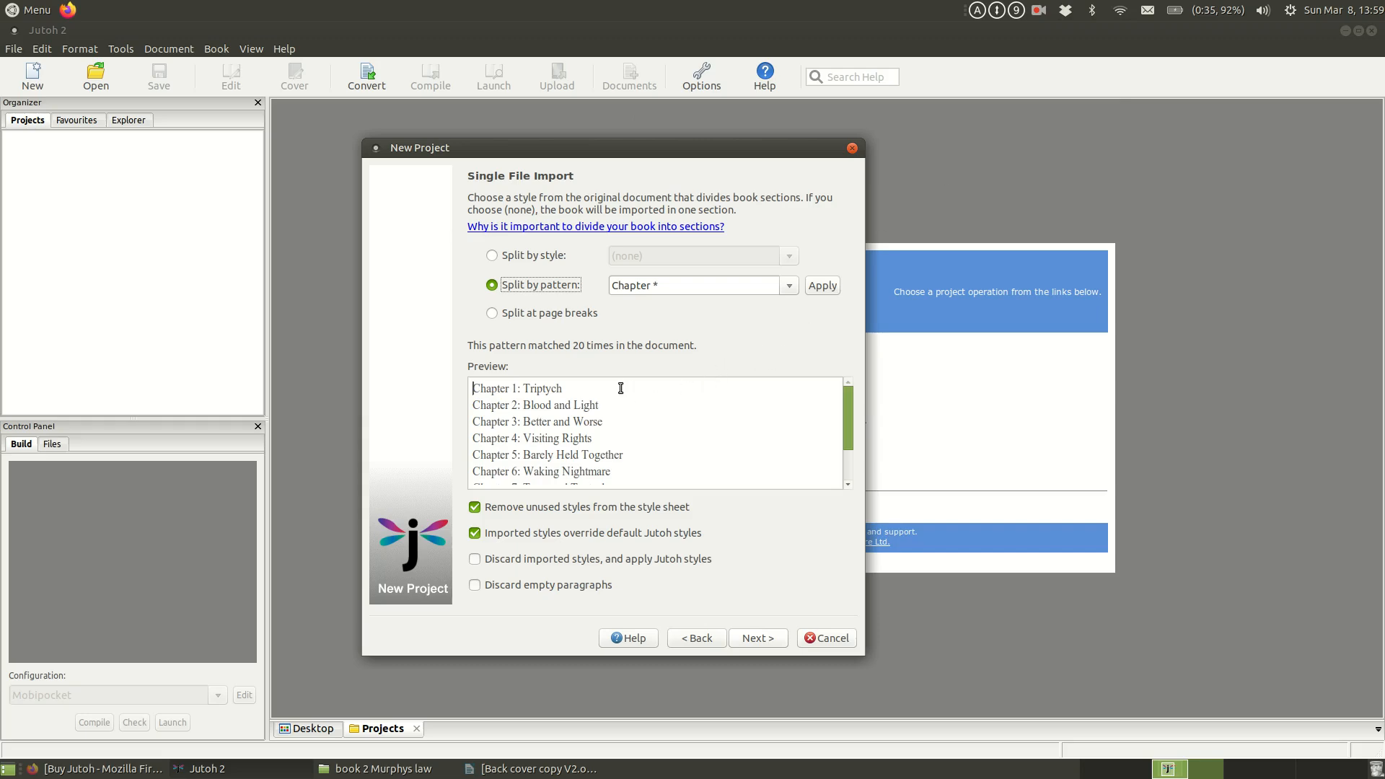
{"action": "left_click_drag", "start_coordinate": [849, 402], "coordinate": [855, 451]}
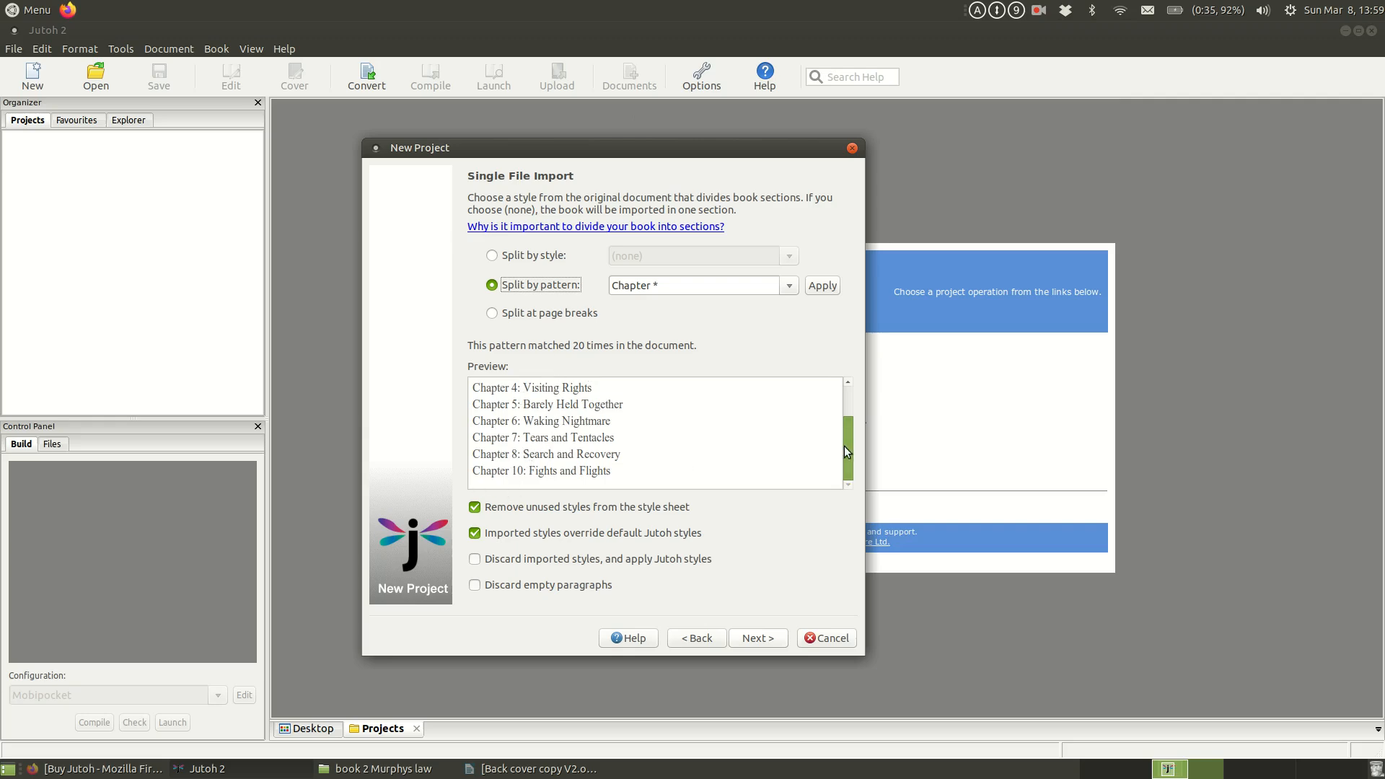
{"action": "left_click_drag", "start_coordinate": [847, 451], "coordinate": [851, 413]}
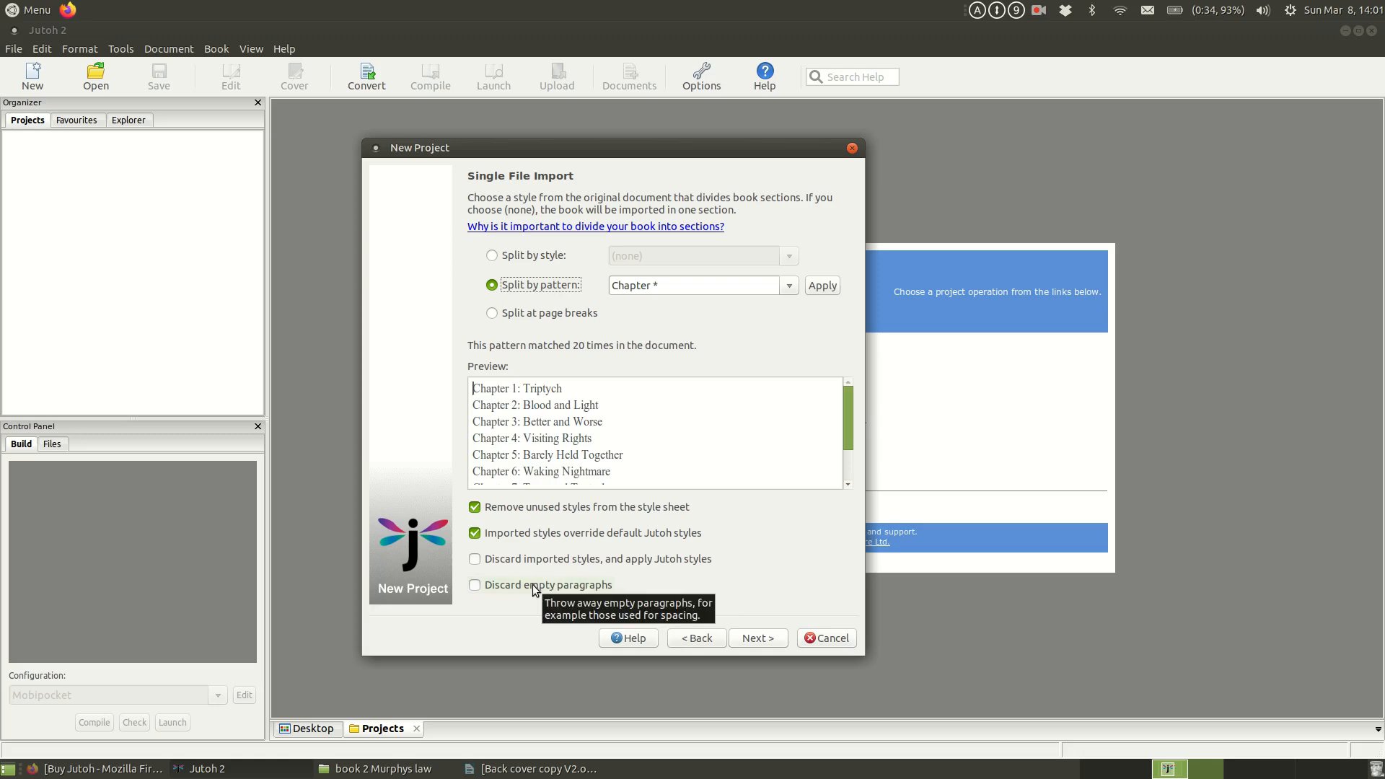
{"action": "left_click", "coordinate": [535, 591]}
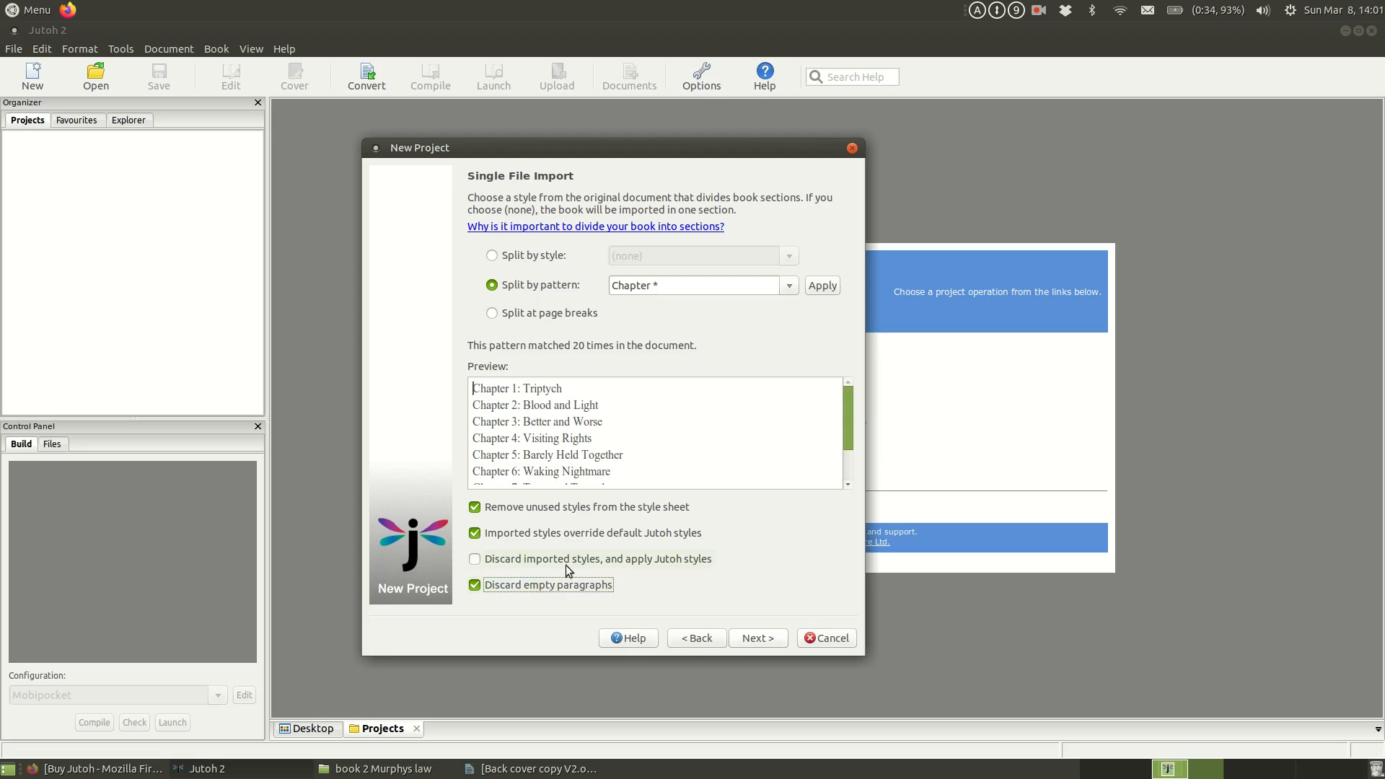
Step: Use the existing image file d8wdu85-6aaf5bea-5ccf-4cbe-ae3c-129d7e0965fd.jpg as the book cover
{"action": "left_click", "coordinate": [766, 639]}
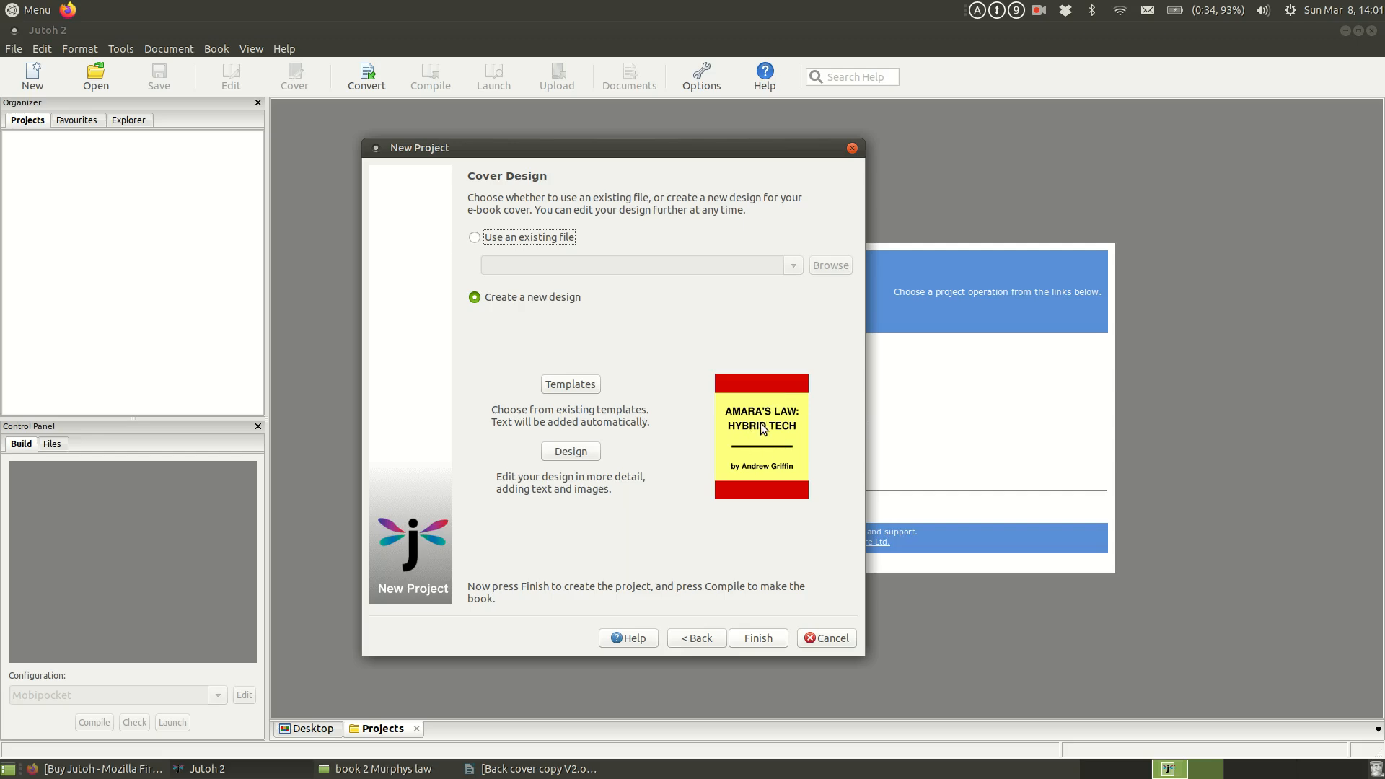
{"action": "left_click", "coordinate": [531, 240]}
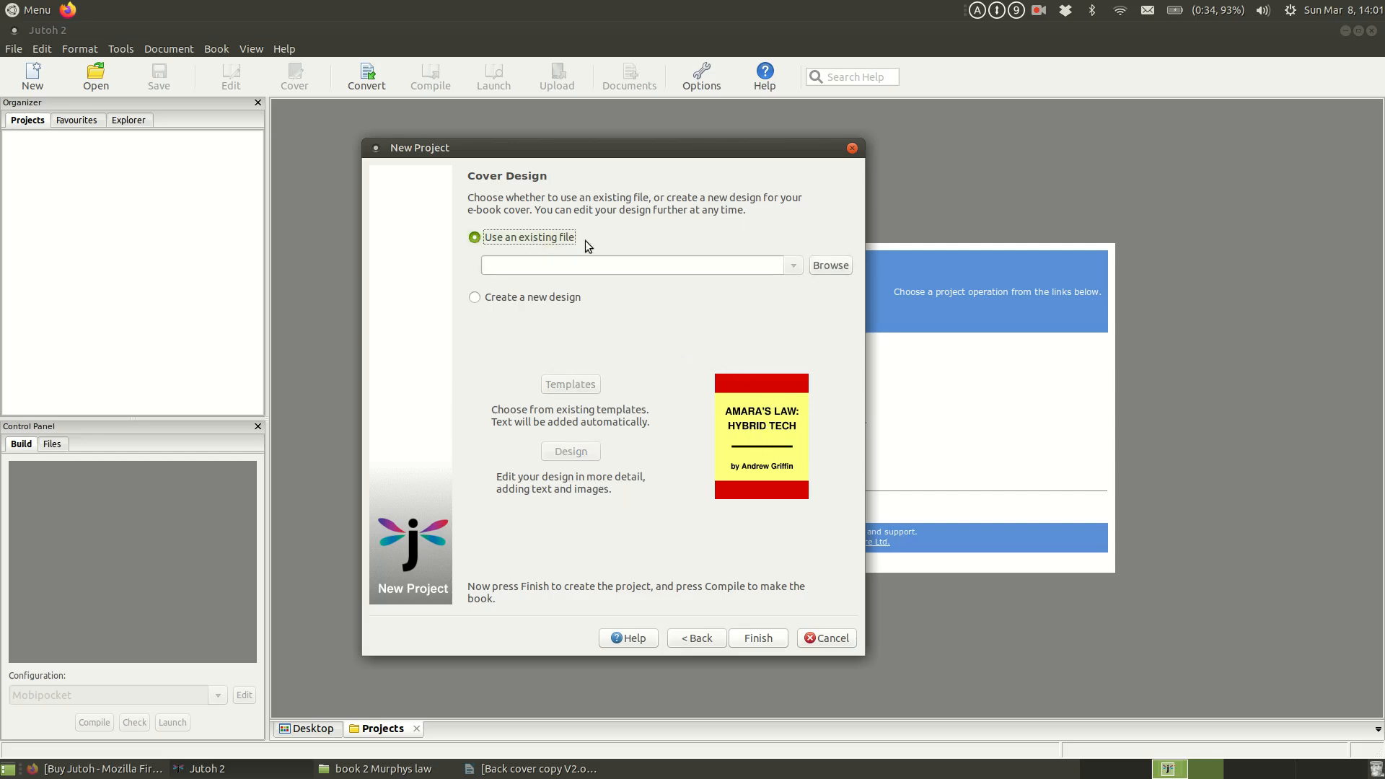
{"action": "left_click", "coordinate": [832, 267]}
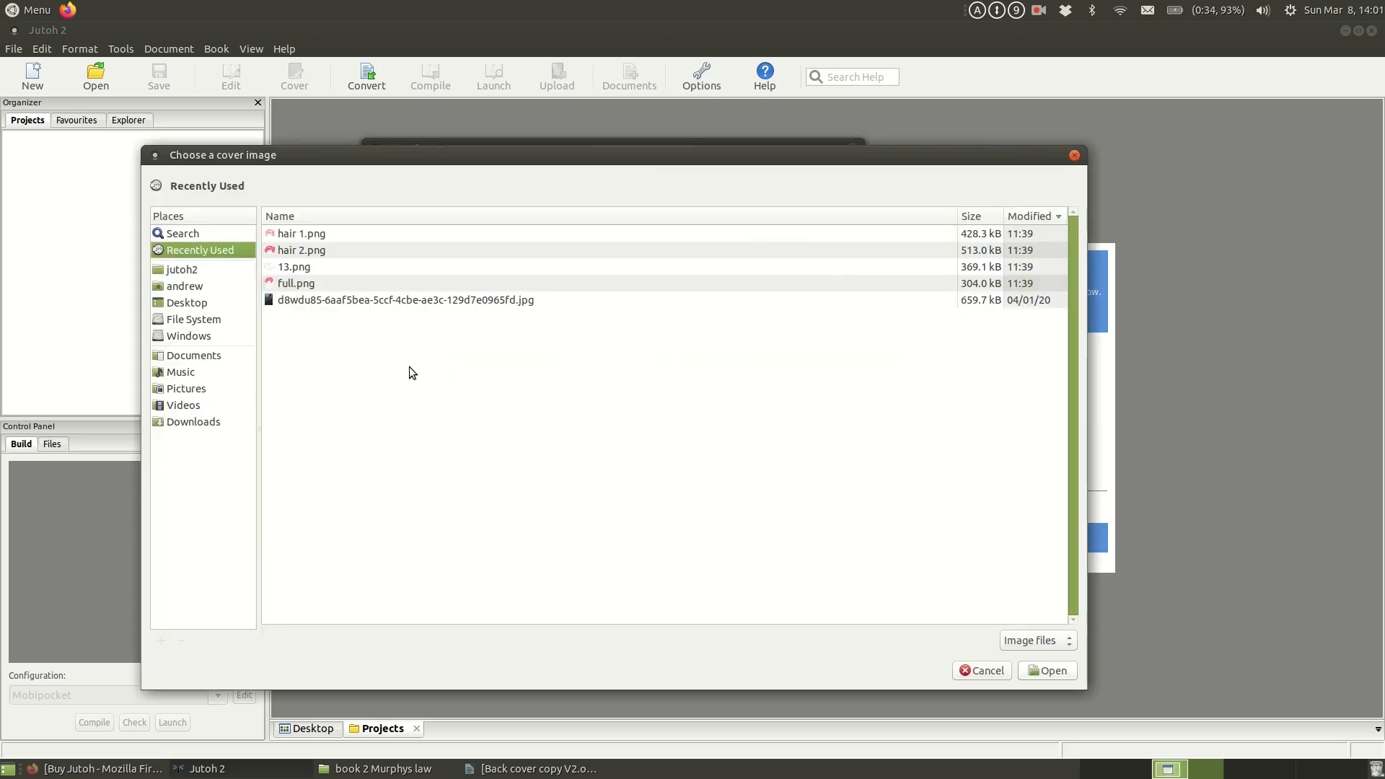
{"action": "left_click", "coordinate": [454, 302]}
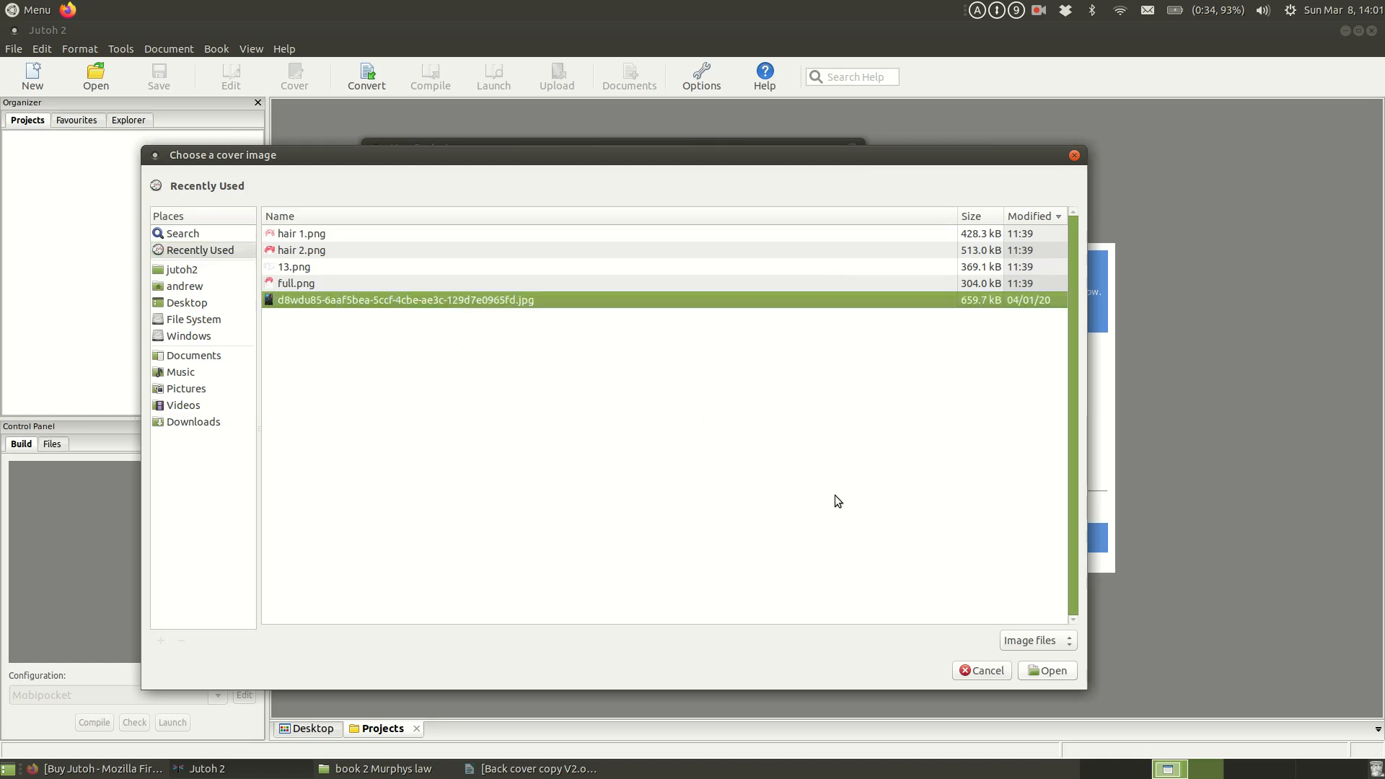
{"action": "left_click", "coordinate": [1036, 669]}
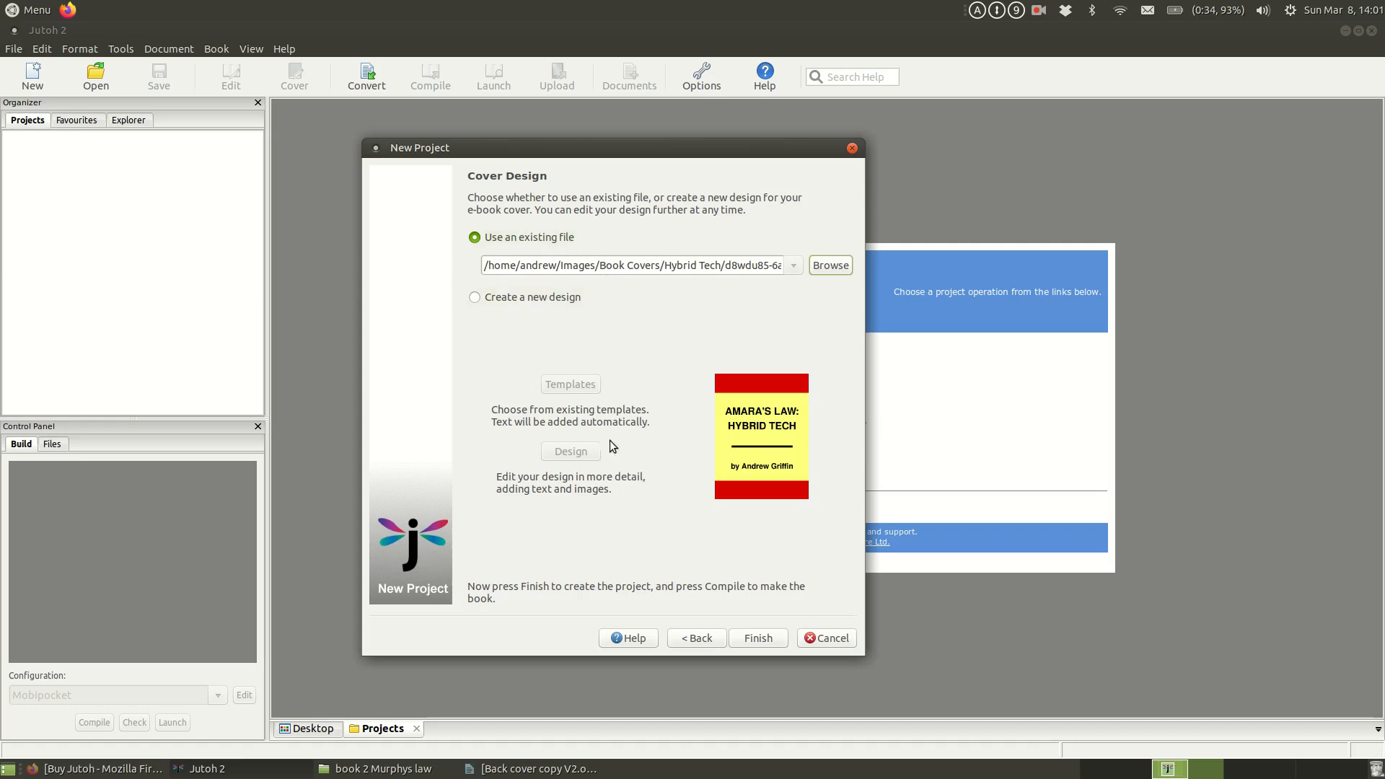
{"action": "left_click", "coordinate": [1040, 12]}
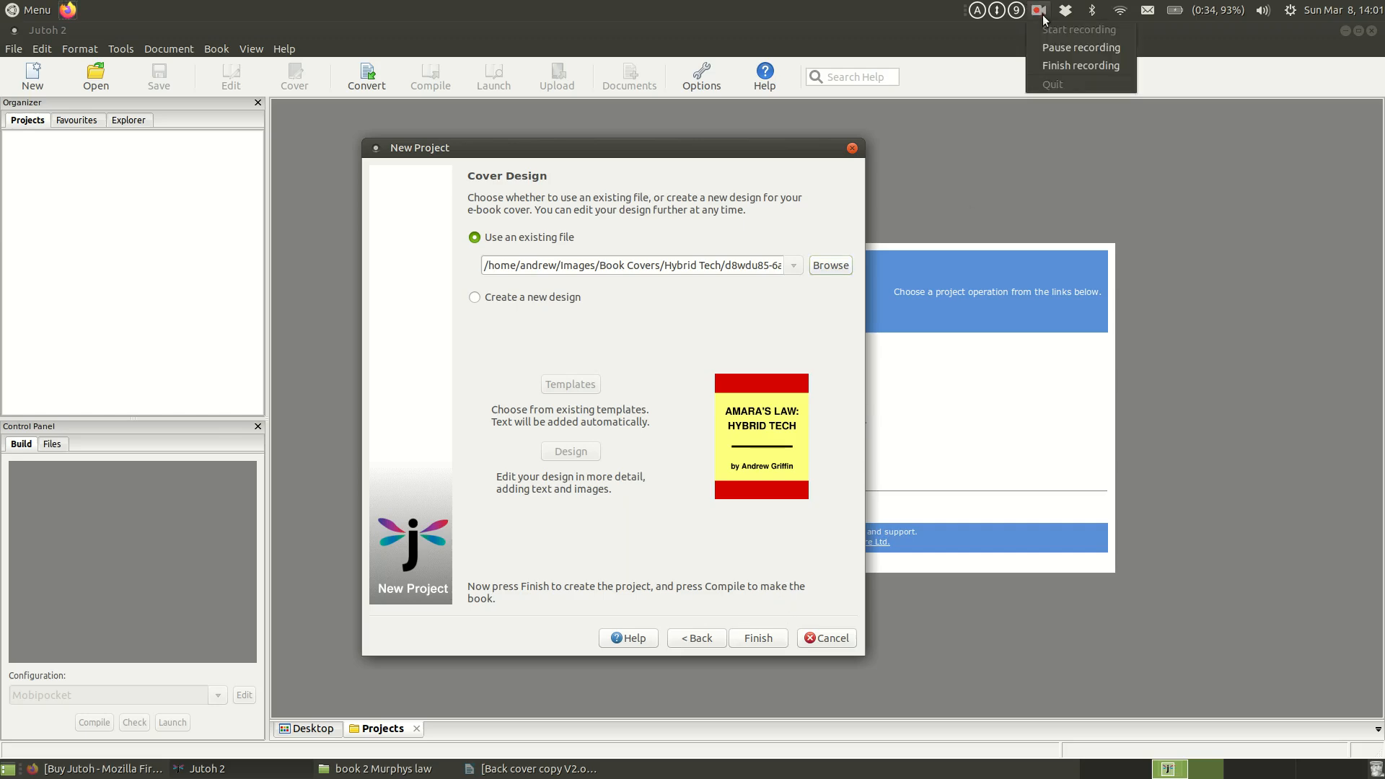
{"action": "left_click", "coordinate": [1062, 48]}
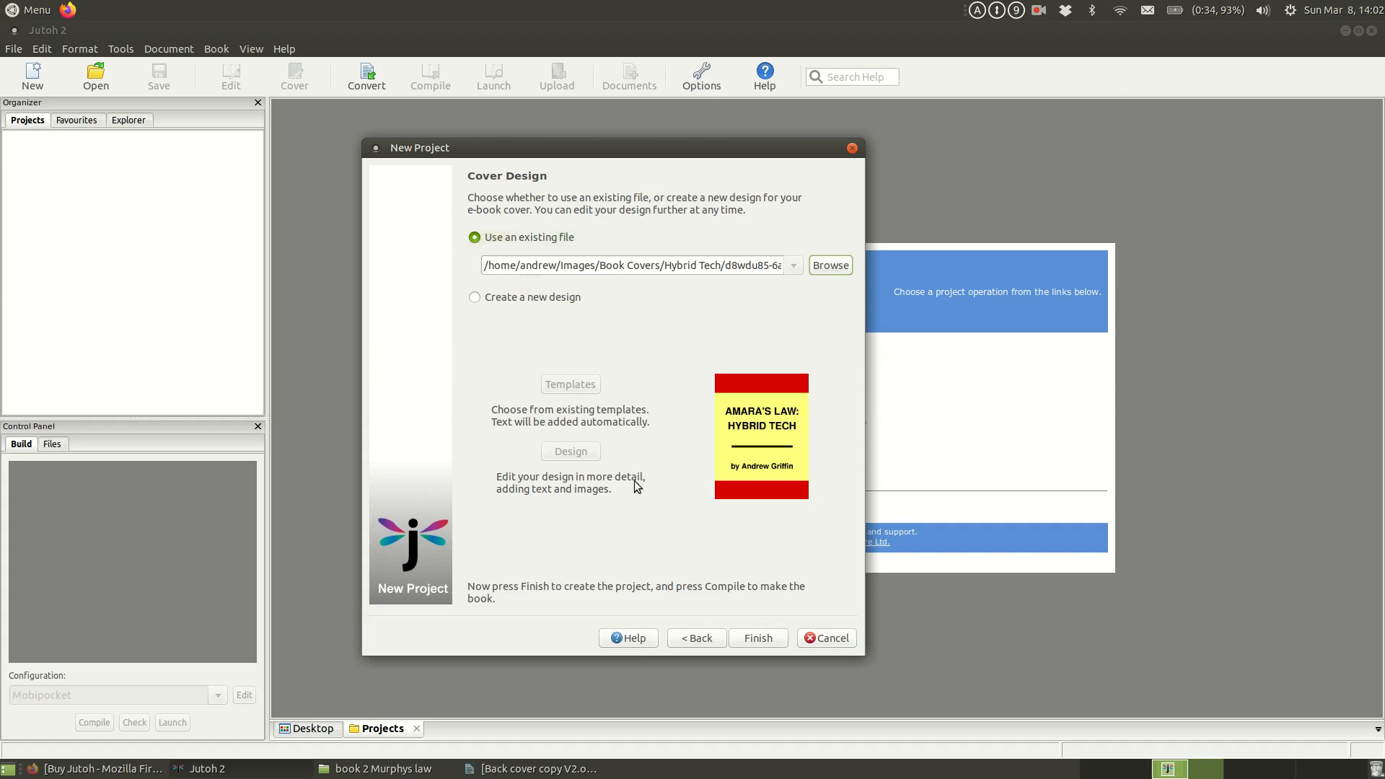
{"action": "left_click", "coordinate": [767, 642]}
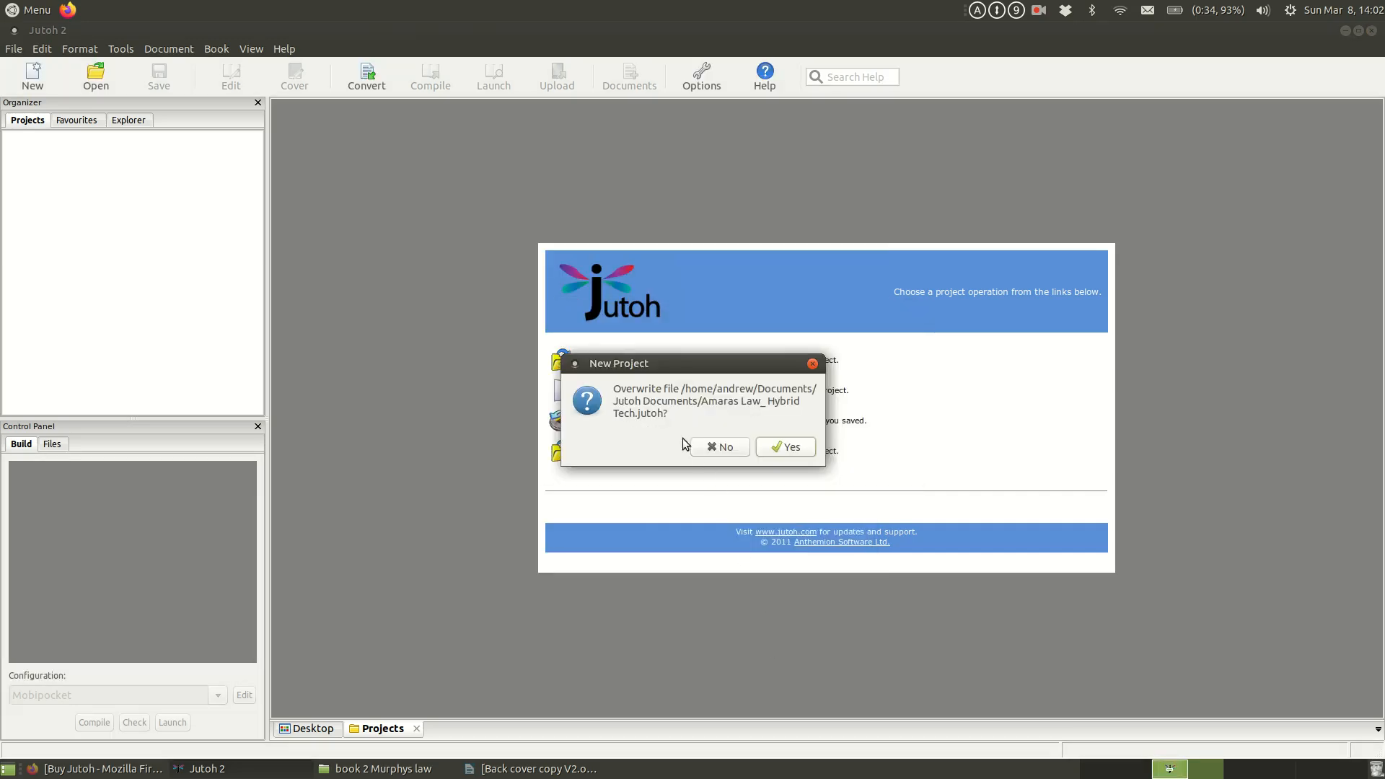
{"action": "left_click", "coordinate": [718, 447]}
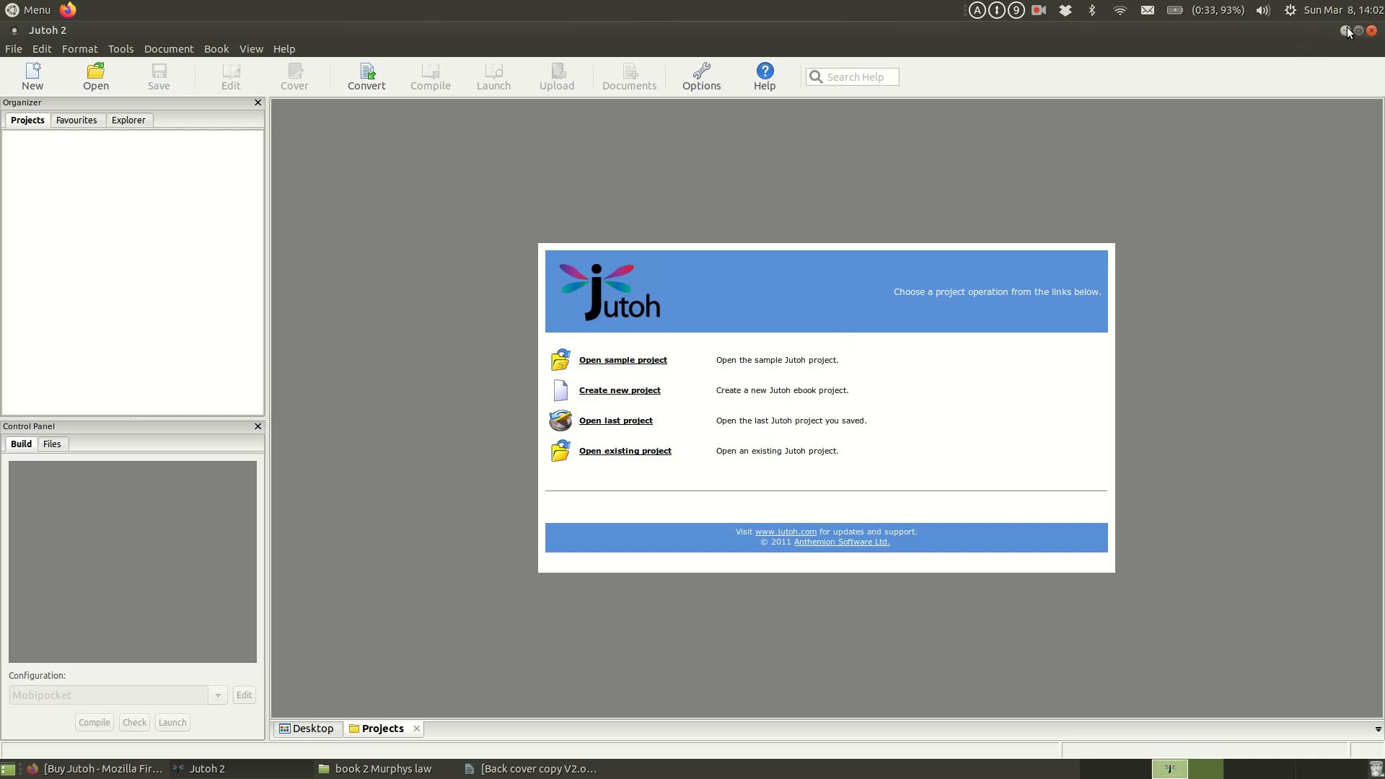
{"action": "left_click", "coordinate": [1041, 14]}
{"action": "left_click", "coordinate": [1076, 49]}
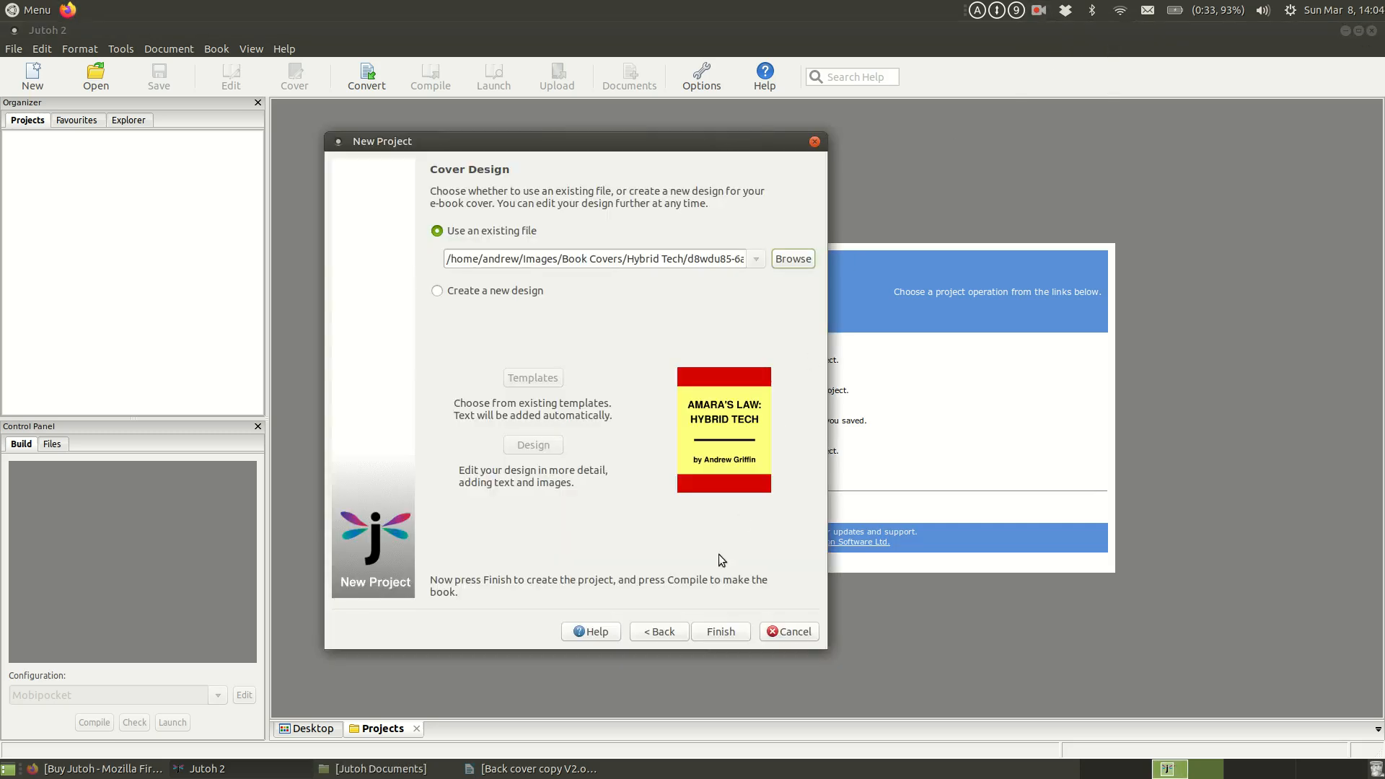
Step: Finish creating the project with the chosen cover file, read through the import notes and dismiss them
{"action": "left_click", "coordinate": [721, 632]}
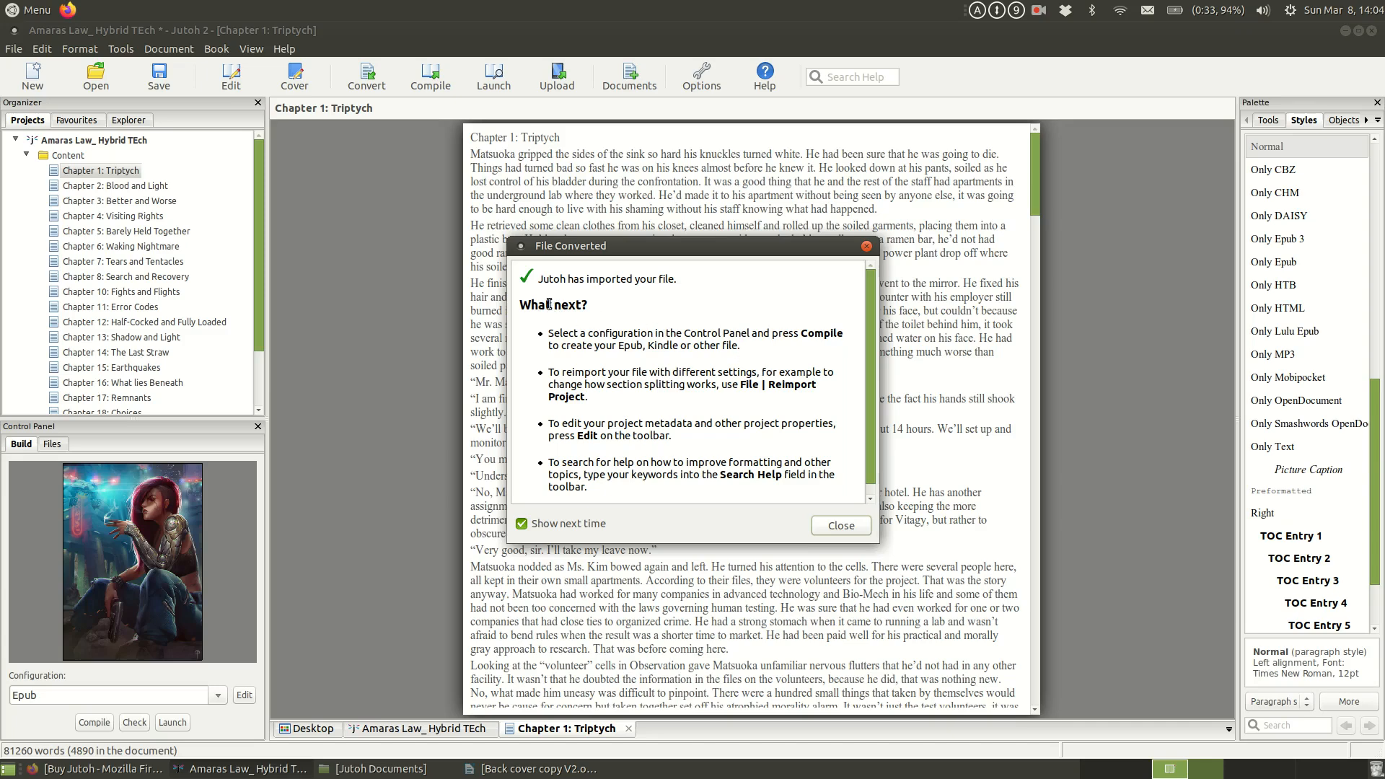
{"action": "scroll", "coordinate": [870, 326], "scroll_direction": "down", "scroll_amount": 1}
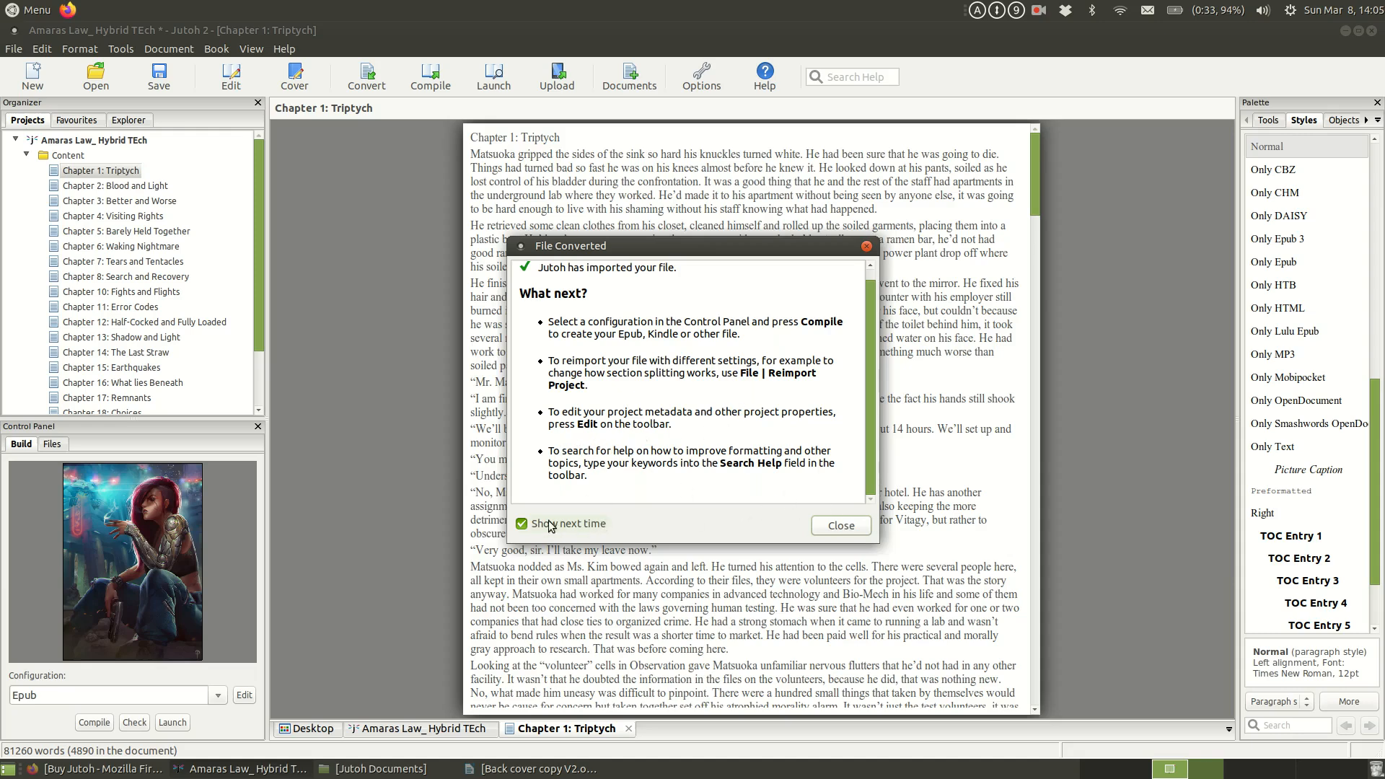
{"action": "left_click", "coordinate": [841, 526]}
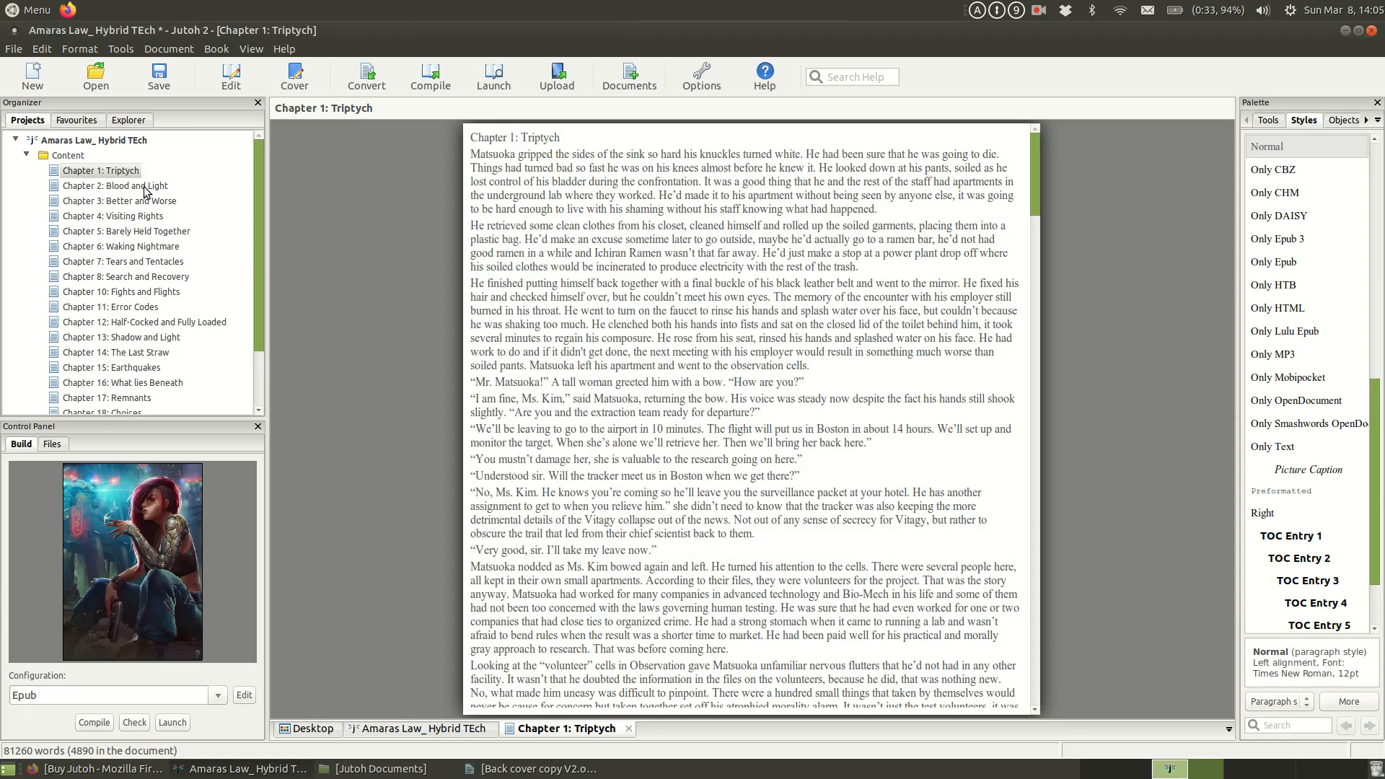
Step: Open chapters 2 through 7 one after another to check the imported text of each section
{"action": "double_click", "coordinate": [116, 185]}
{"action": "double_click", "coordinate": [142, 201]}
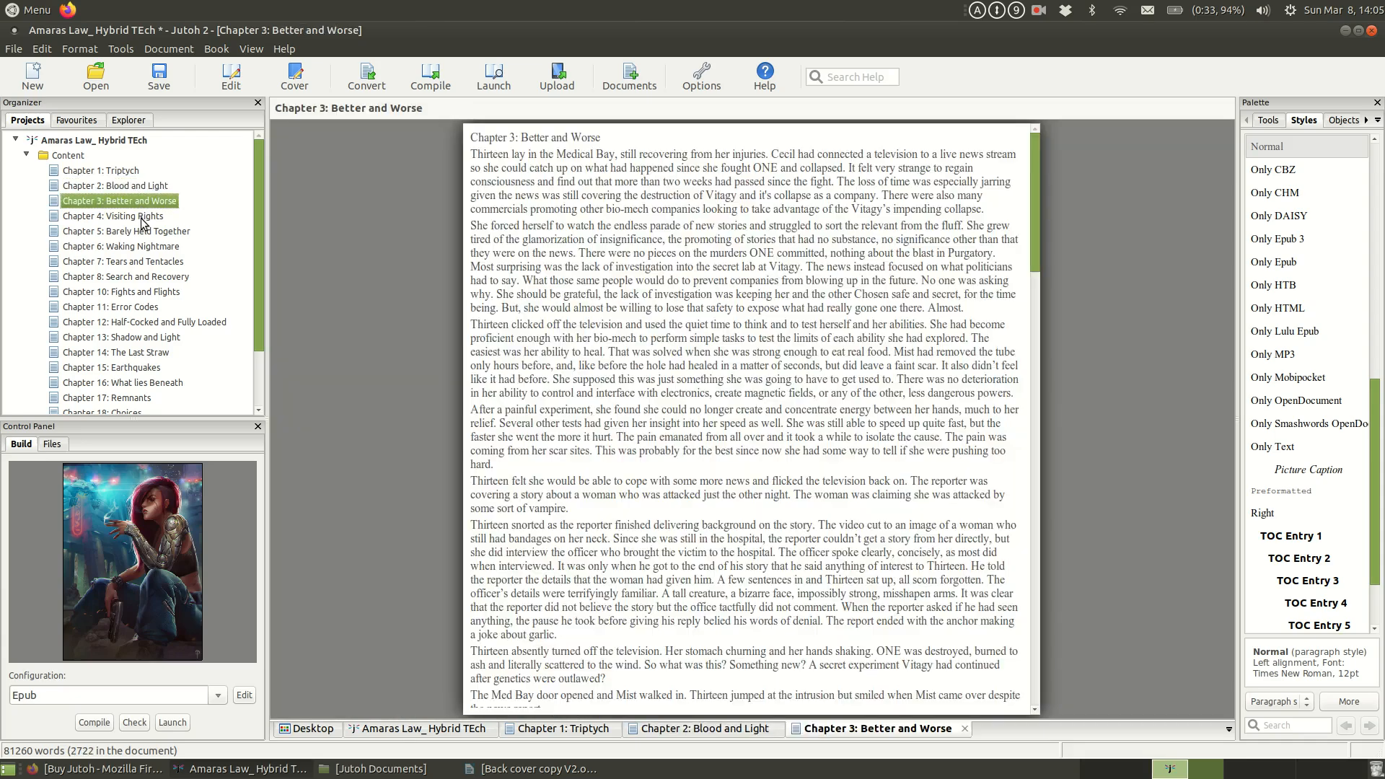
{"action": "double_click", "coordinate": [137, 215]}
{"action": "double_click", "coordinate": [144, 231]}
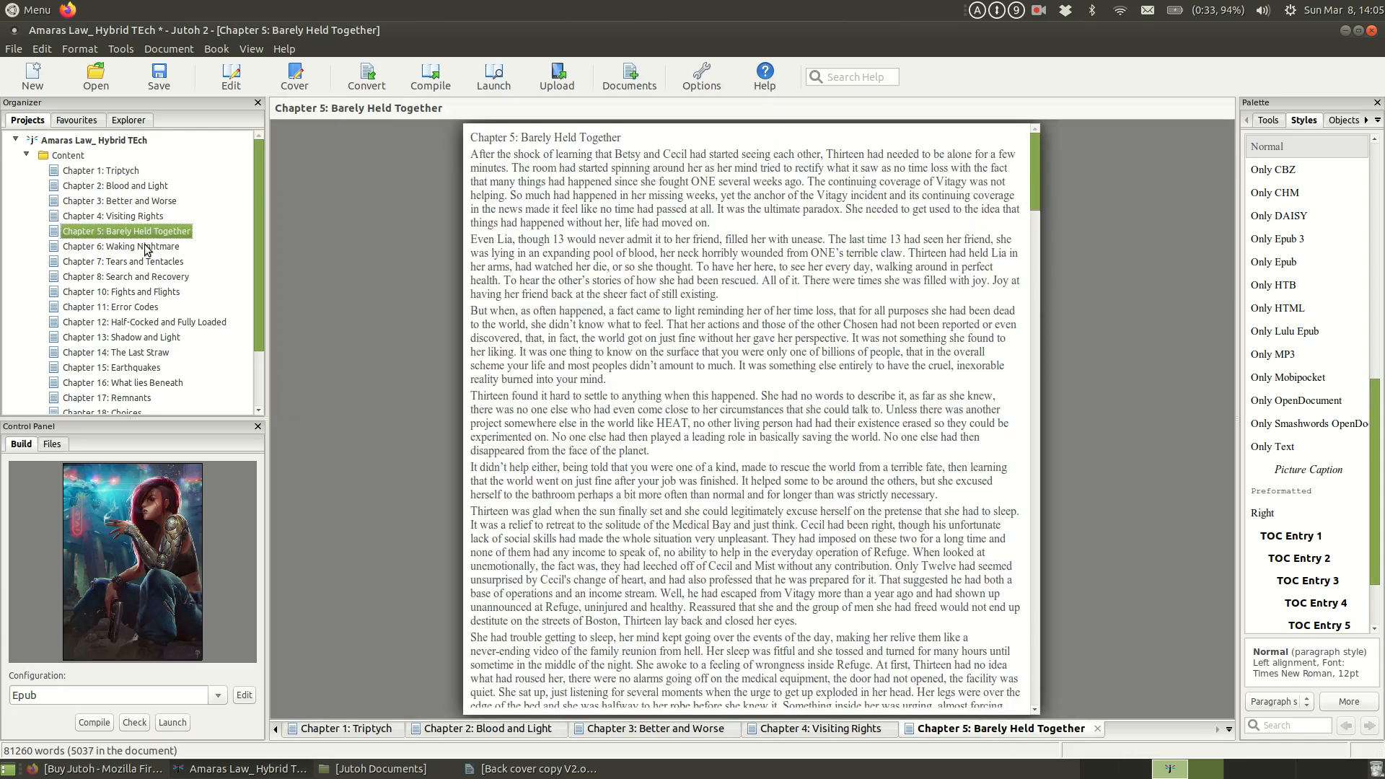
{"action": "double_click", "coordinate": [147, 248]}
{"action": "double_click", "coordinate": [122, 261]}
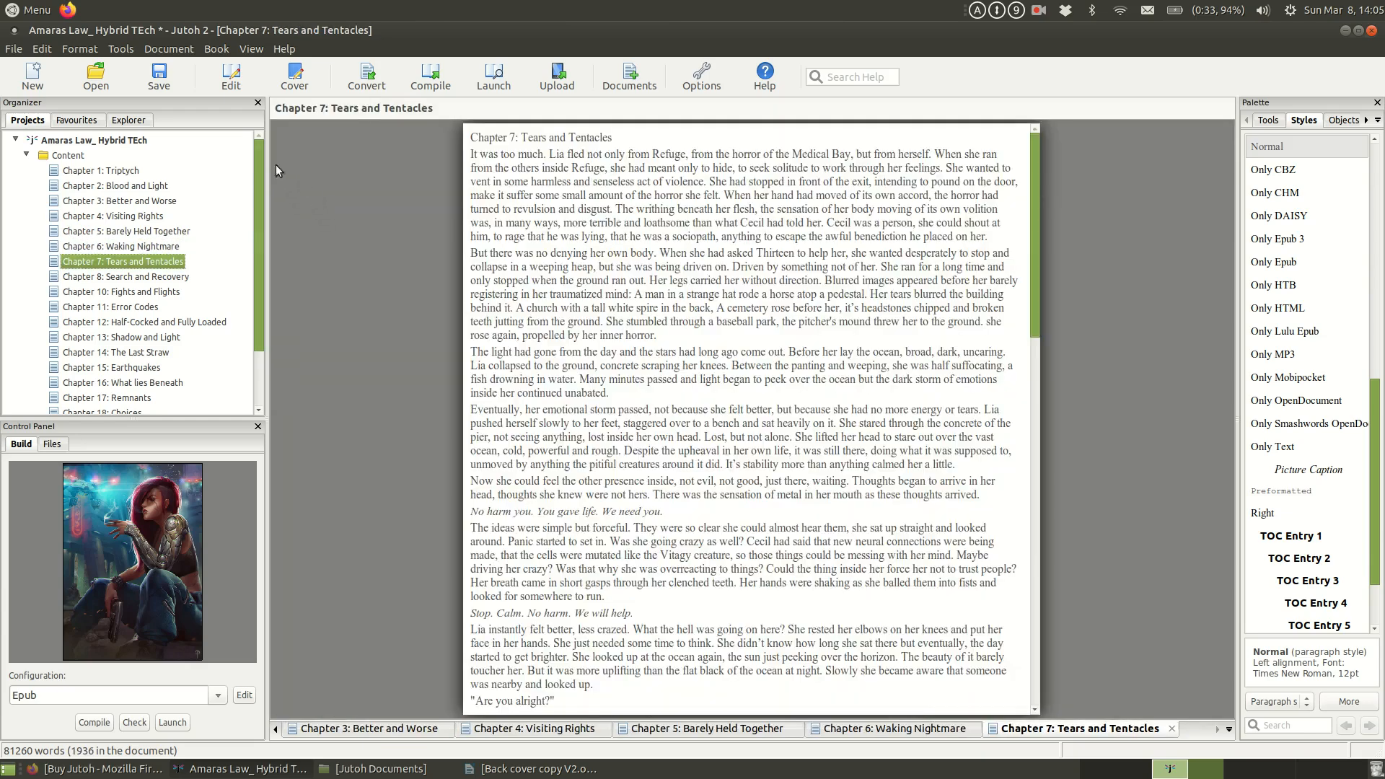
Step: Apply the Heading 1 style to the title line "Chapter 1: Triptych" in the first chapter
{"action": "double_click", "coordinate": [147, 171]}
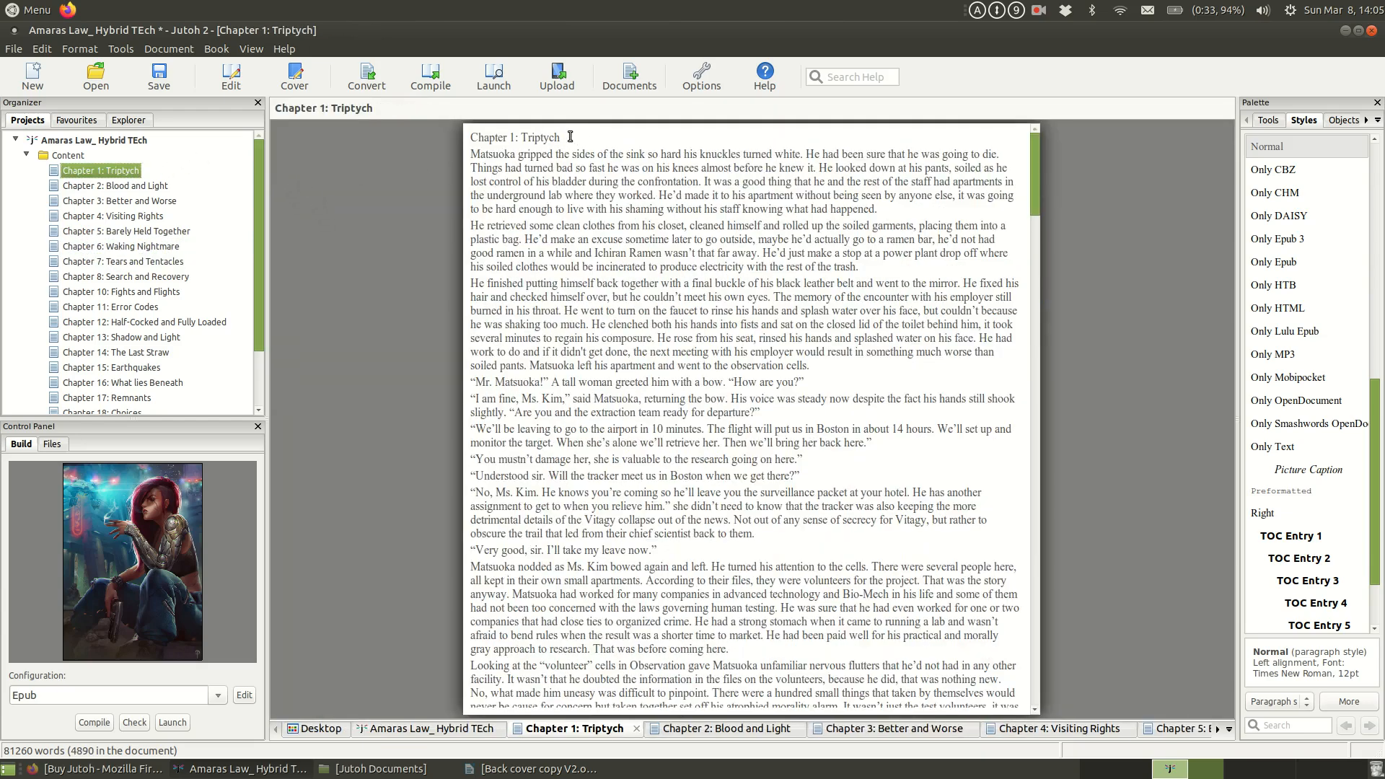
{"action": "left_click_drag", "start_coordinate": [561, 137], "coordinate": [469, 137]}
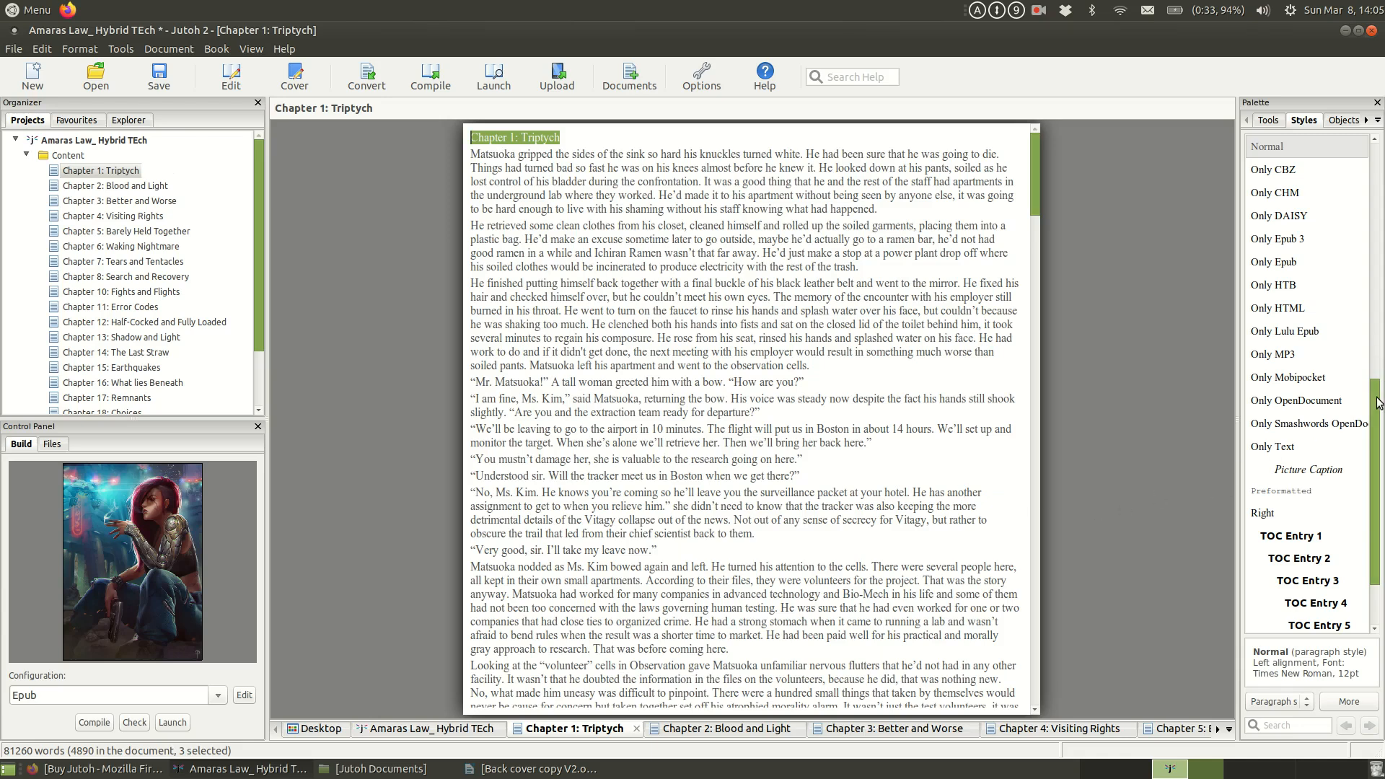
{"action": "scroll", "coordinate": [1376, 403], "scroll_direction": "down", "scroll_amount": 2}
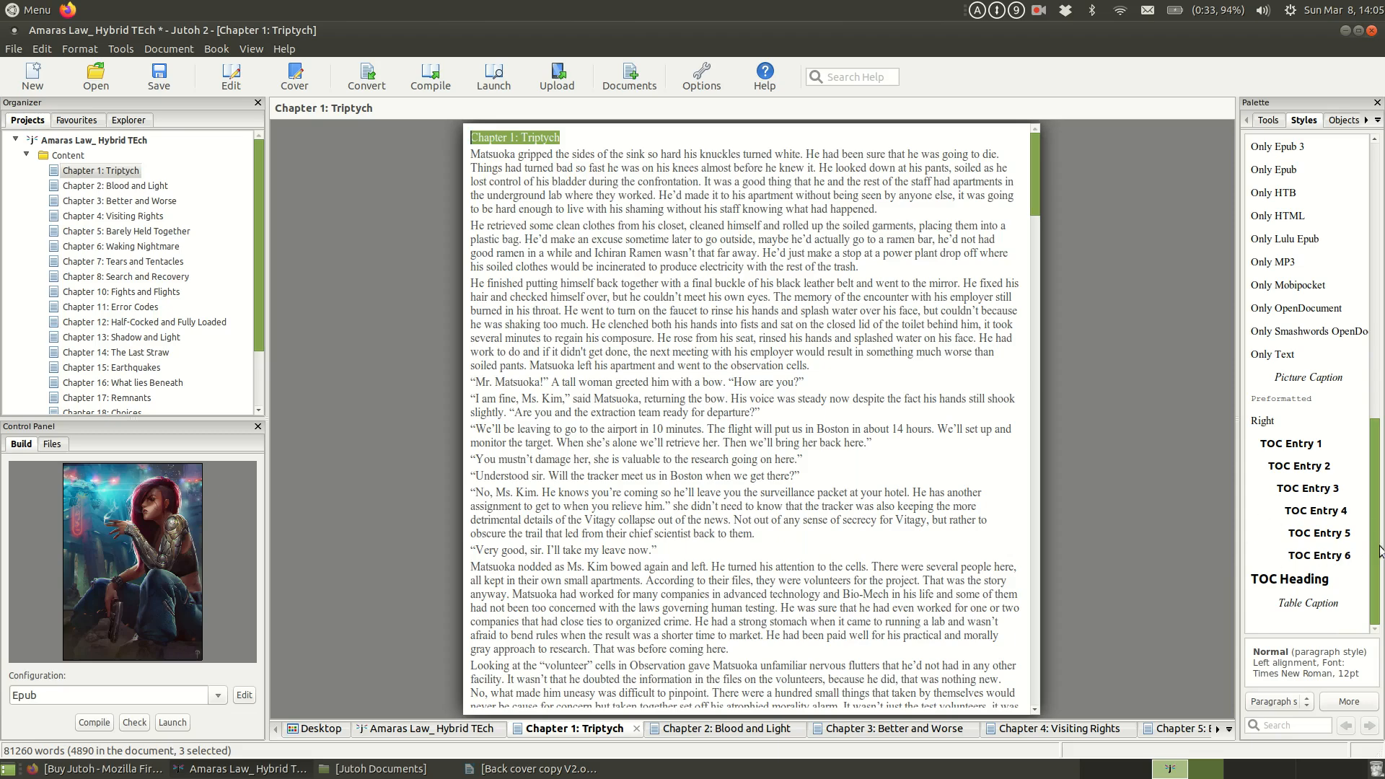
{"action": "scroll", "coordinate": [1378, 552], "scroll_direction": "up", "scroll_amount": 6}
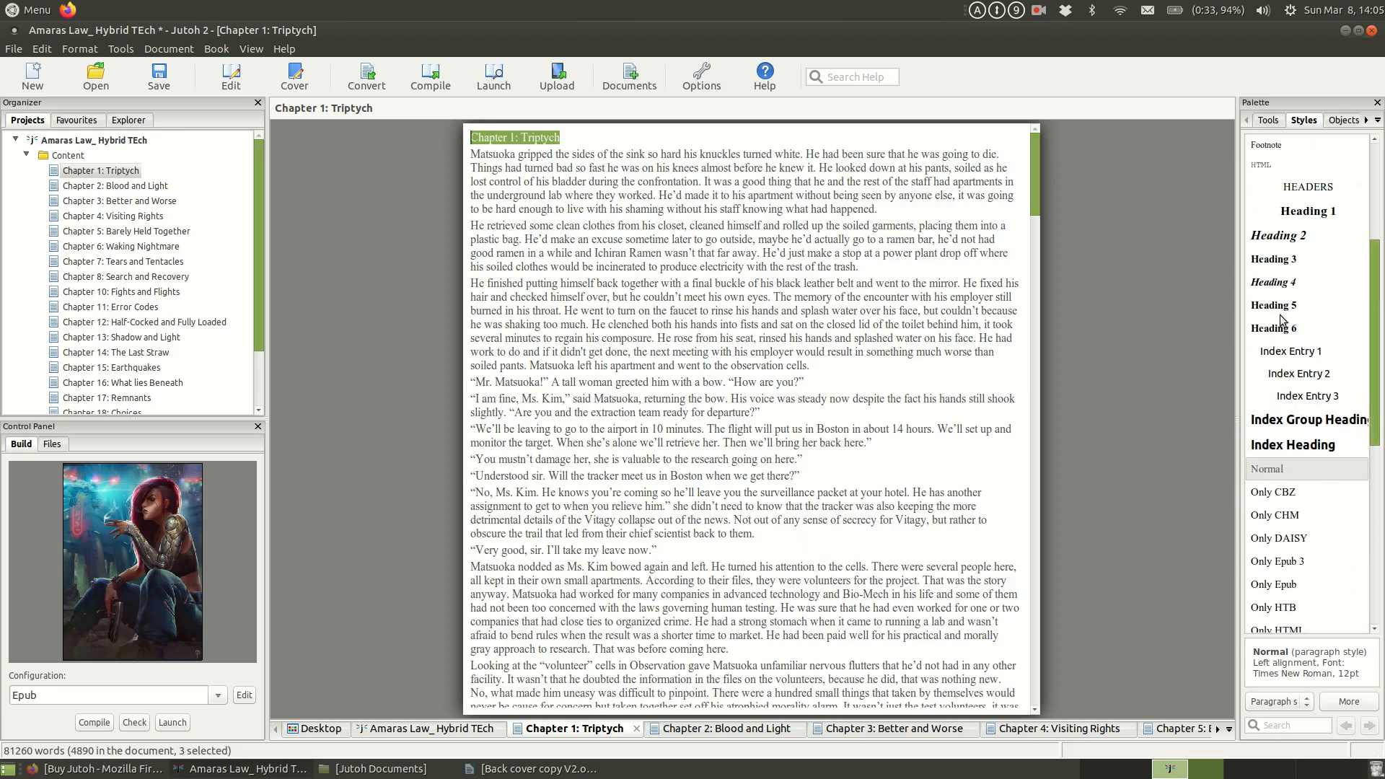
{"action": "left_click", "coordinate": [1314, 213]}
{"action": "double_click", "coordinate": [1315, 213]}
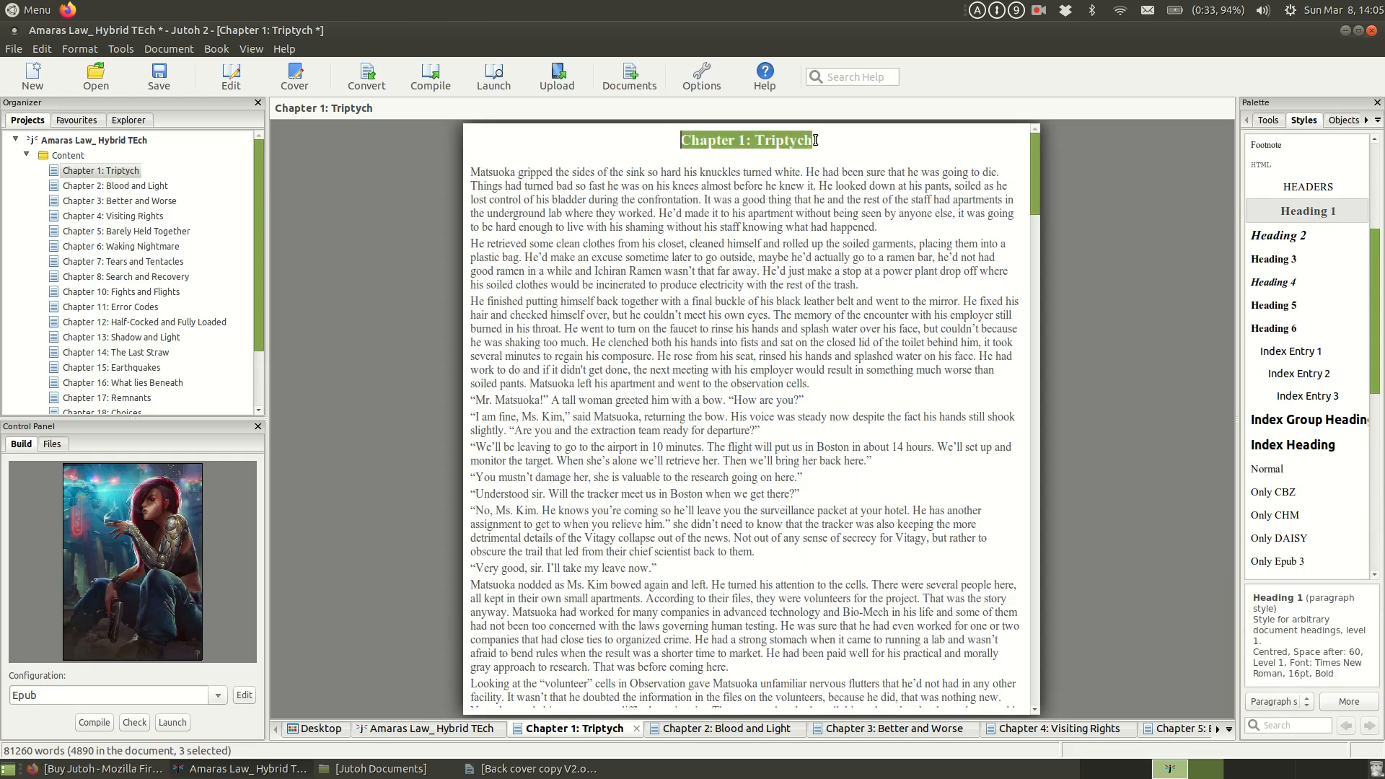
{"action": "left_click", "coordinate": [811, 209]}
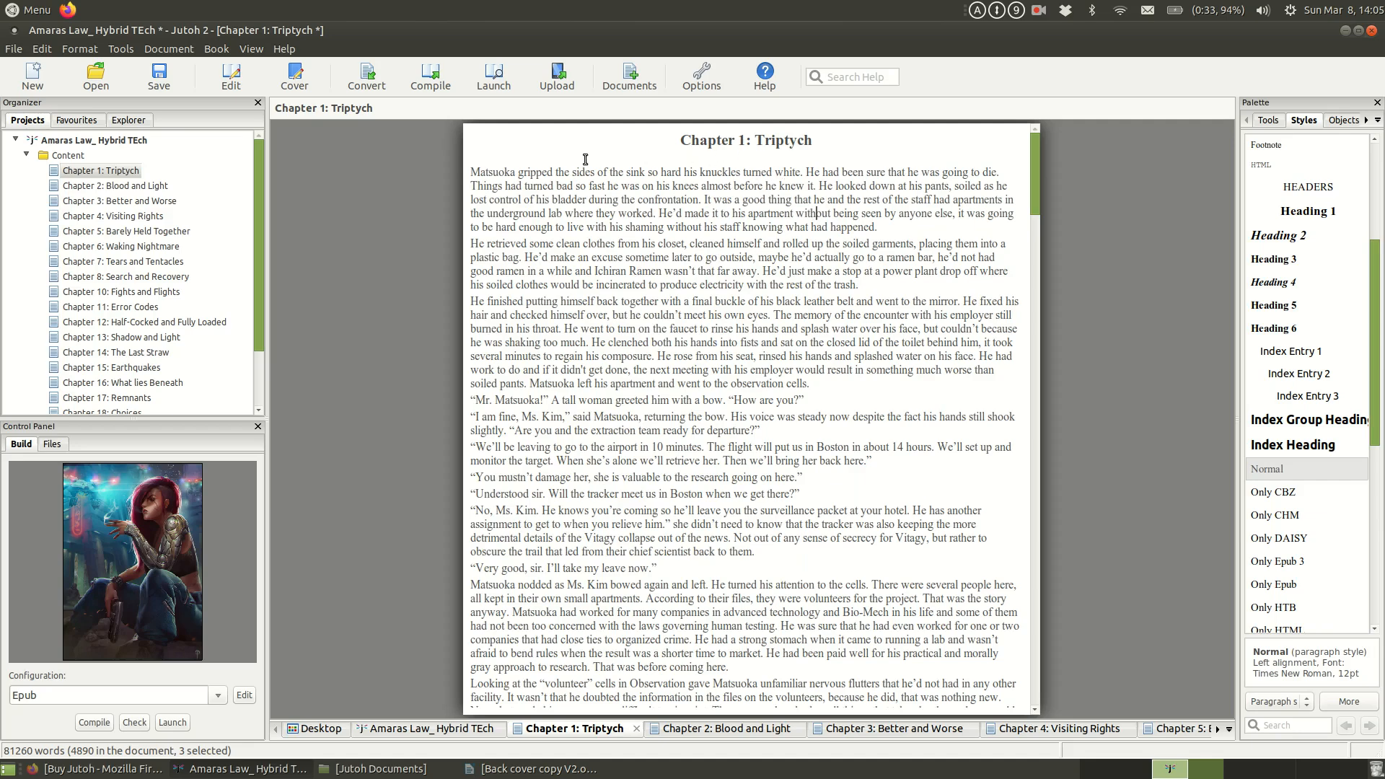
Step: Apply the Heading 1 style to the title line of Chapter 2: Blood and Light
{"action": "left_click", "coordinate": [134, 185]}
{"action": "left_click_drag", "start_coordinate": [596, 139], "coordinate": [471, 137]}
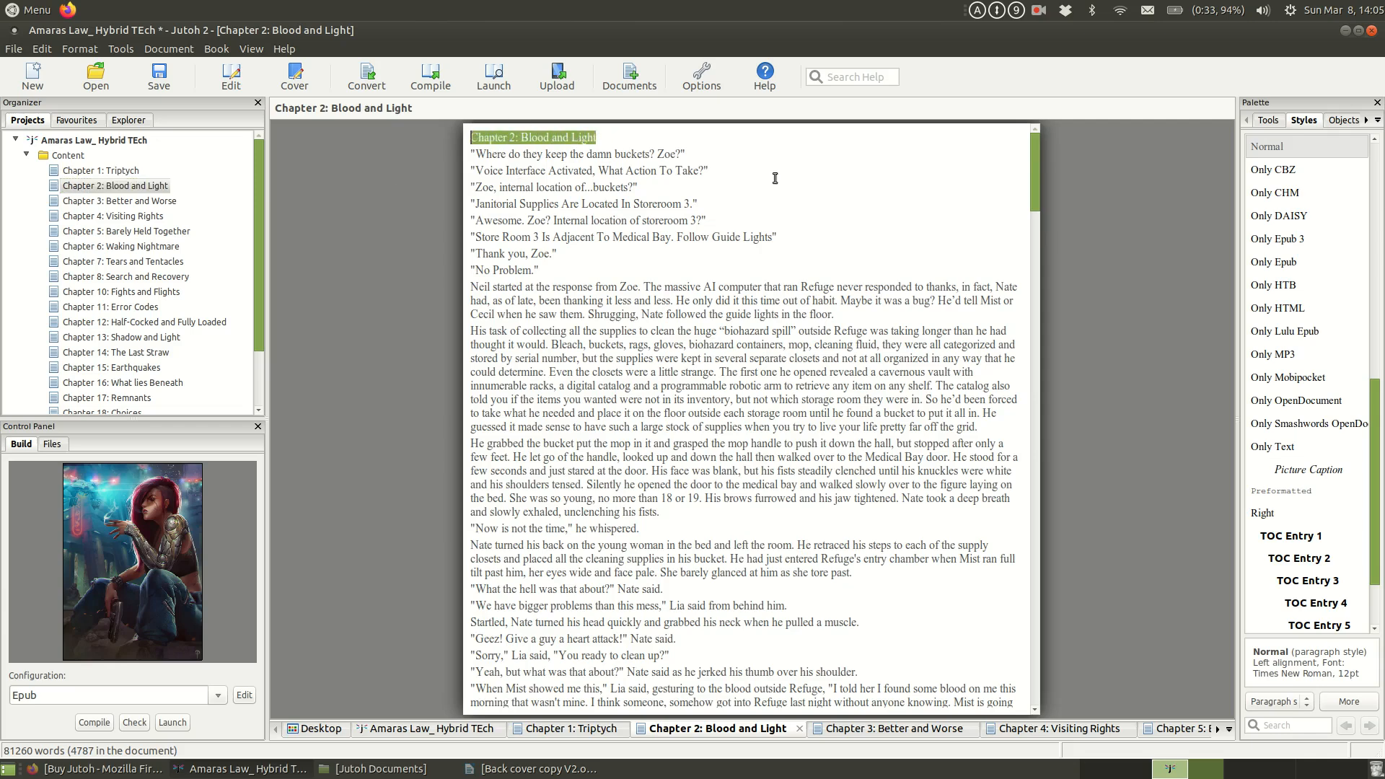
{"action": "left_click", "coordinate": [1374, 215]}
{"action": "left_click", "coordinate": [1317, 379]}
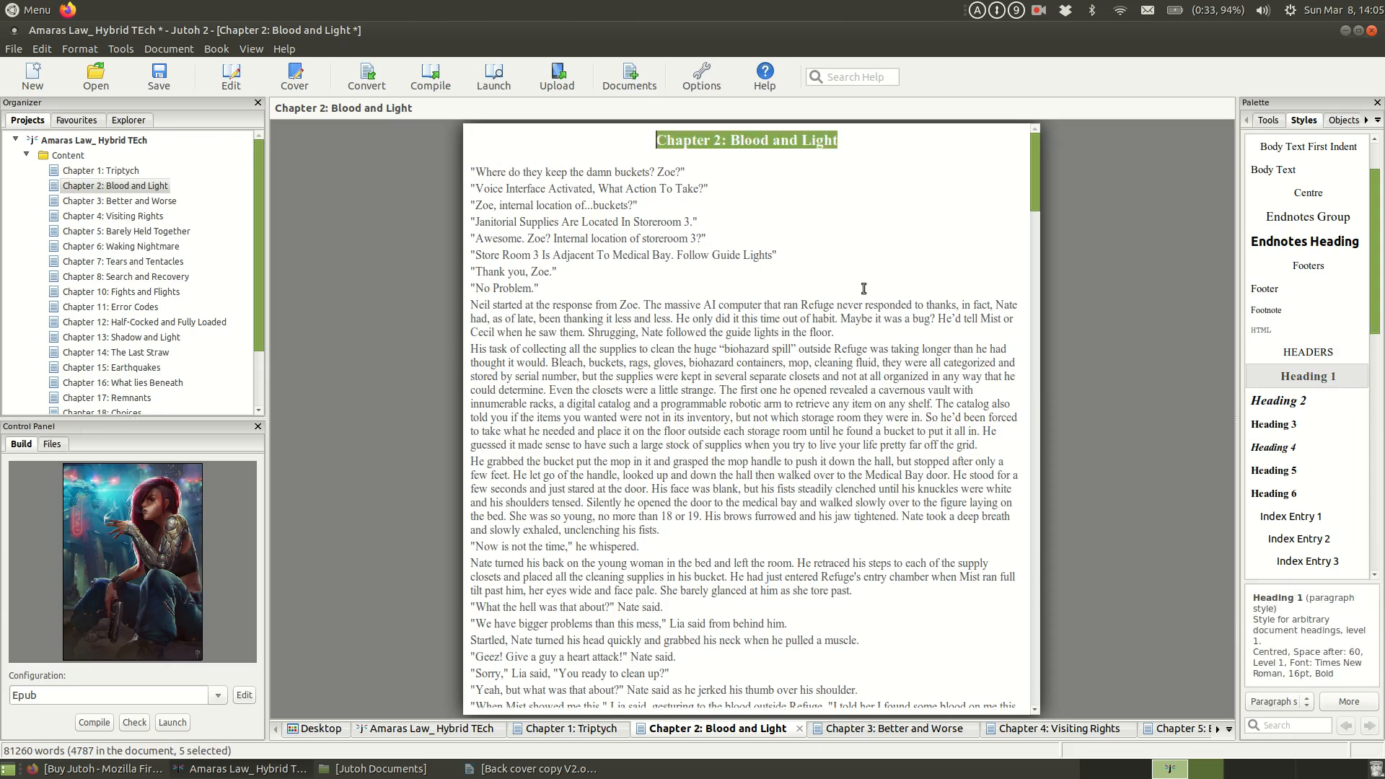
{"action": "left_click_drag", "start_coordinate": [684, 172], "coordinate": [470, 171]}
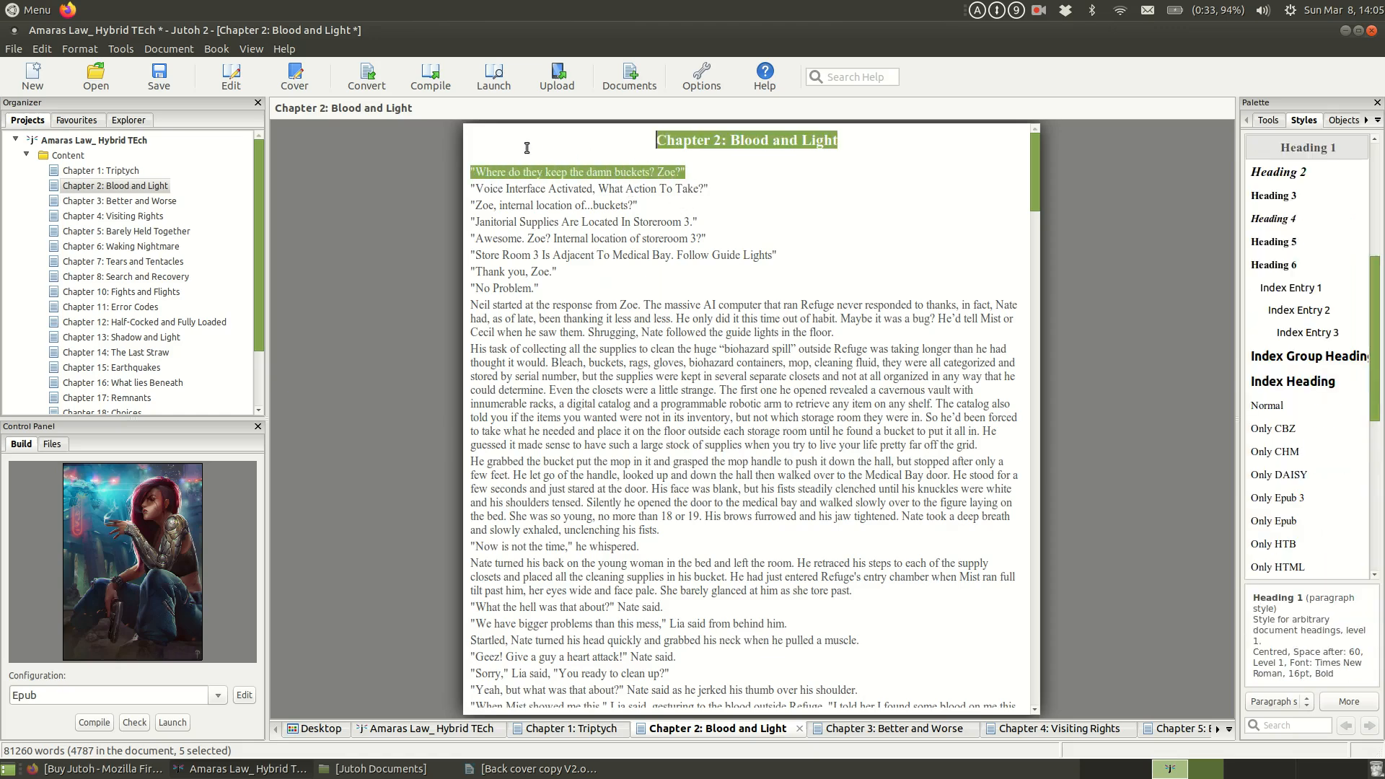
Step: Apply the Body Text style to the first paragraph of Chapter 3: Better and Worse
{"action": "left_click", "coordinate": [107, 202]}
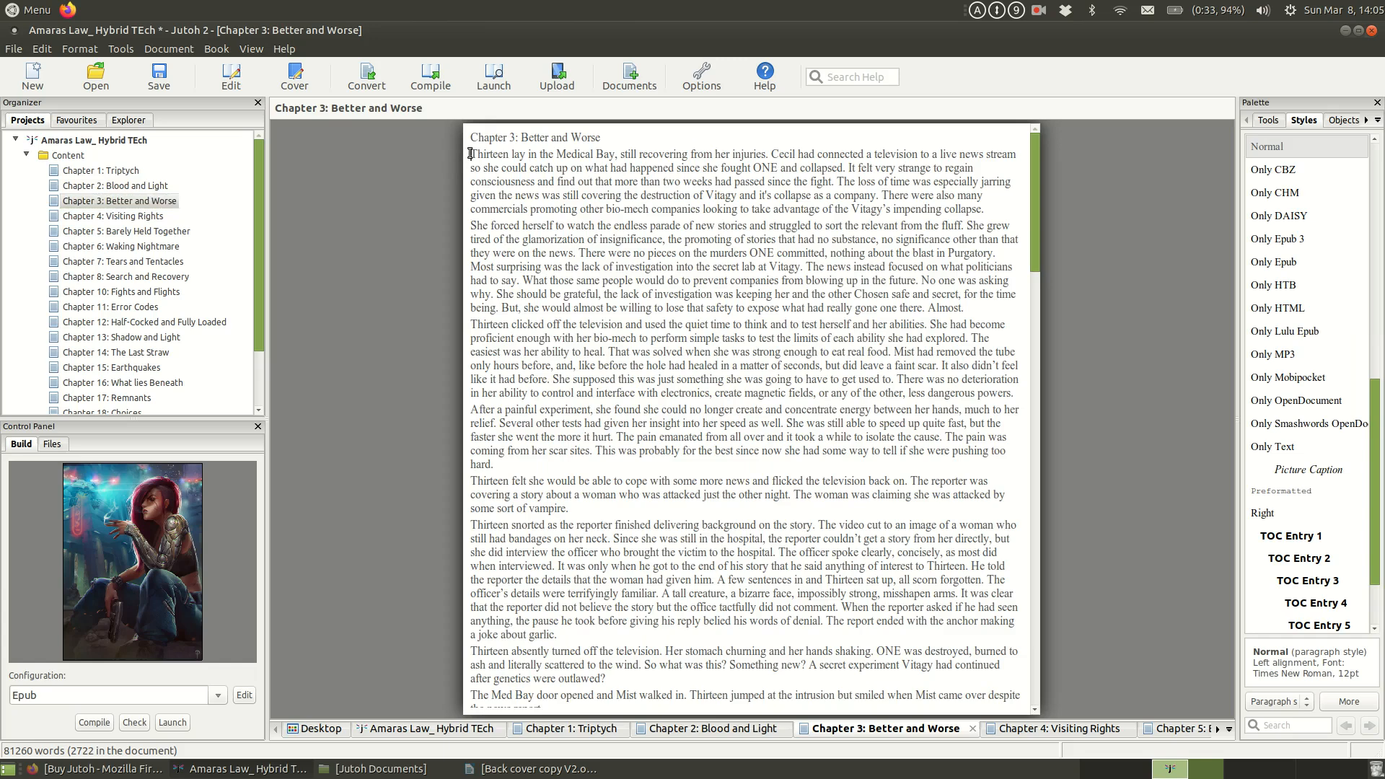
{"action": "left_click_drag", "start_coordinate": [470, 154], "coordinate": [1012, 210]}
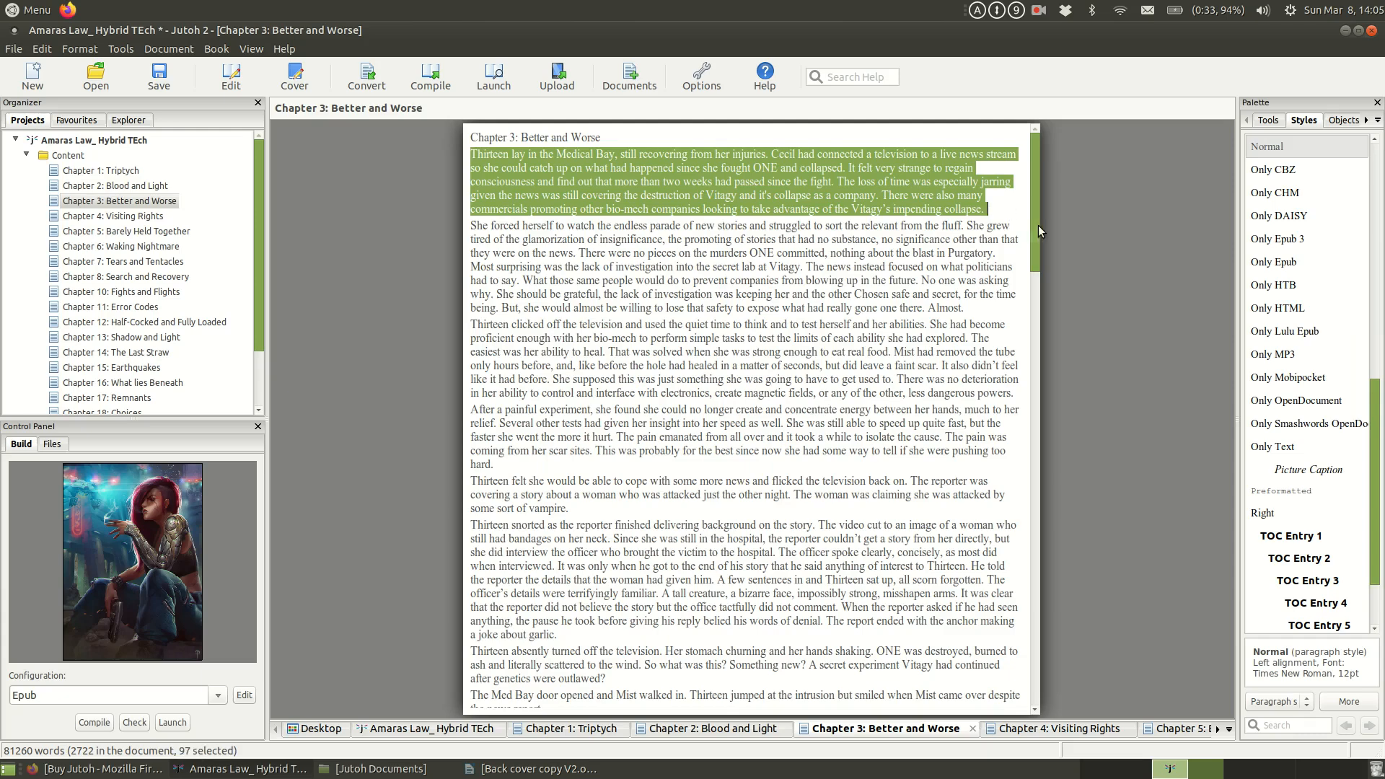
{"action": "scroll", "coordinate": [1374, 429], "scroll_direction": "up", "scroll_amount": 5}
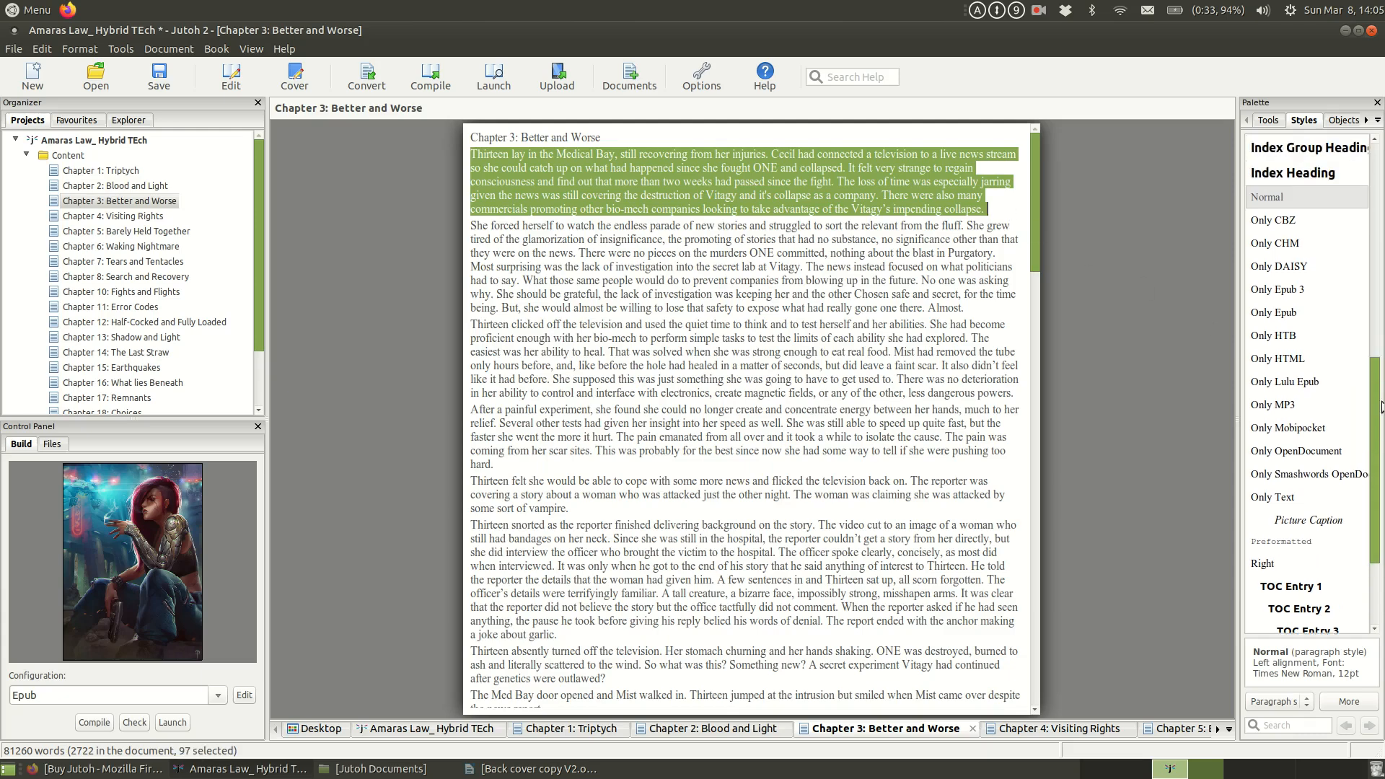
{"action": "left_click_drag", "start_coordinate": [1375, 321], "coordinate": [1374, 231]}
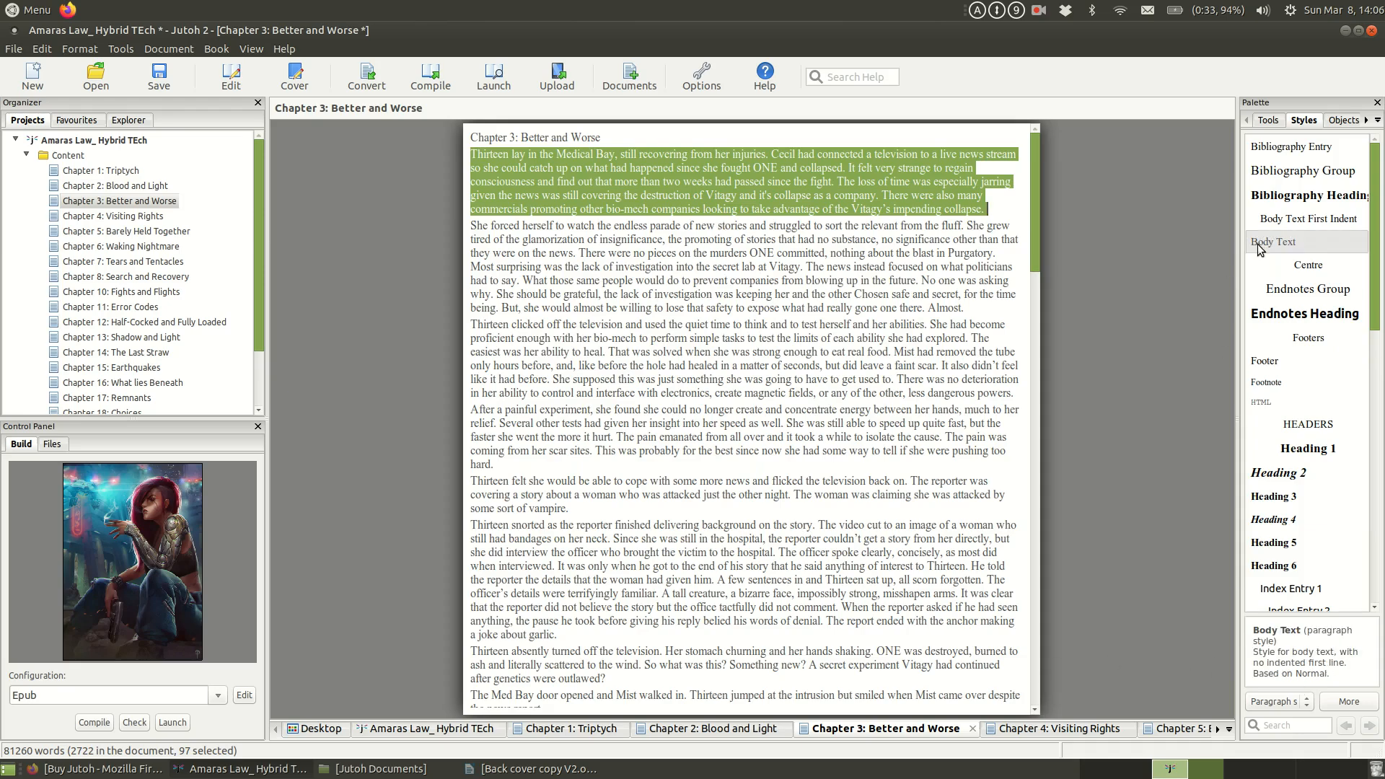
Step: Apply the Body Text First Indent style to the second paragraph of Chapter 3
{"action": "left_click_drag", "start_coordinate": [468, 225], "coordinate": [974, 313]}
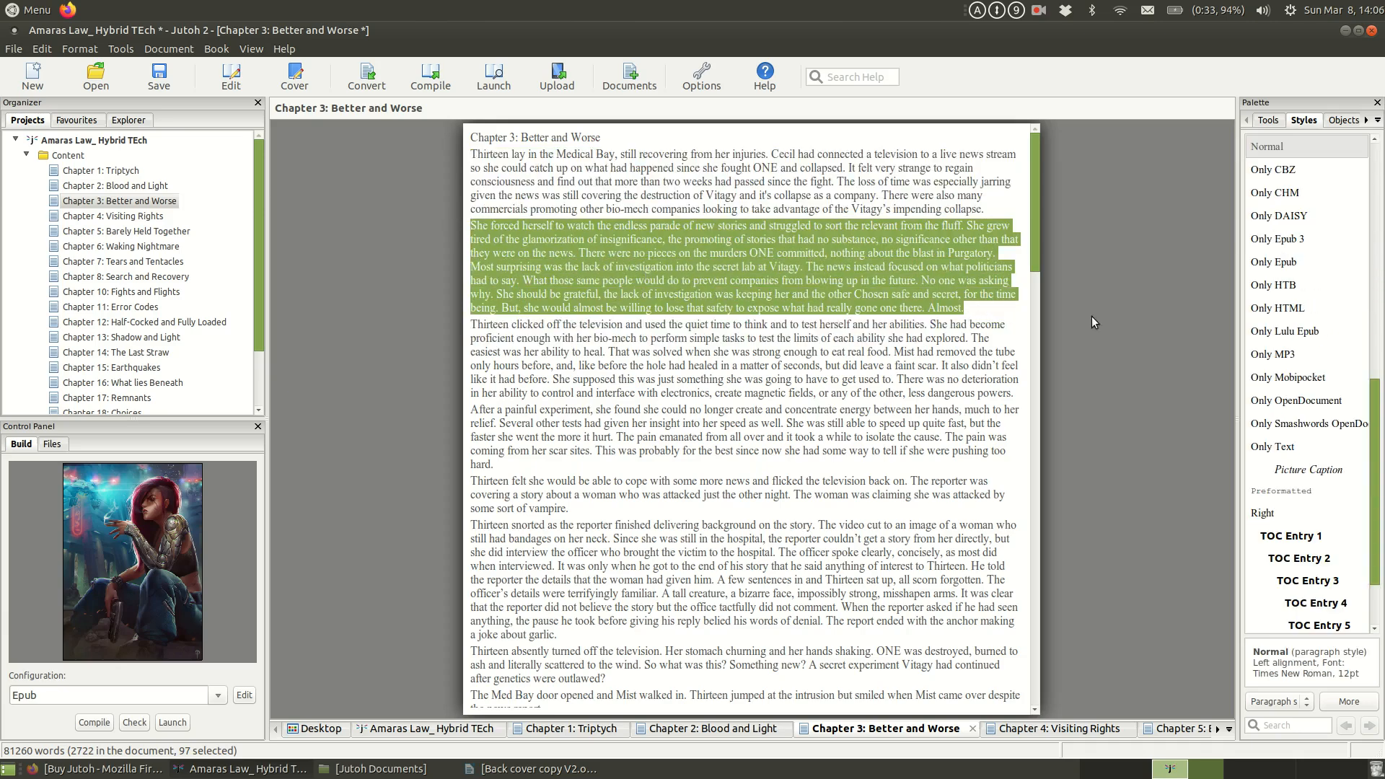
{"action": "left_click_drag", "start_coordinate": [1379, 399], "coordinate": [1375, 176]}
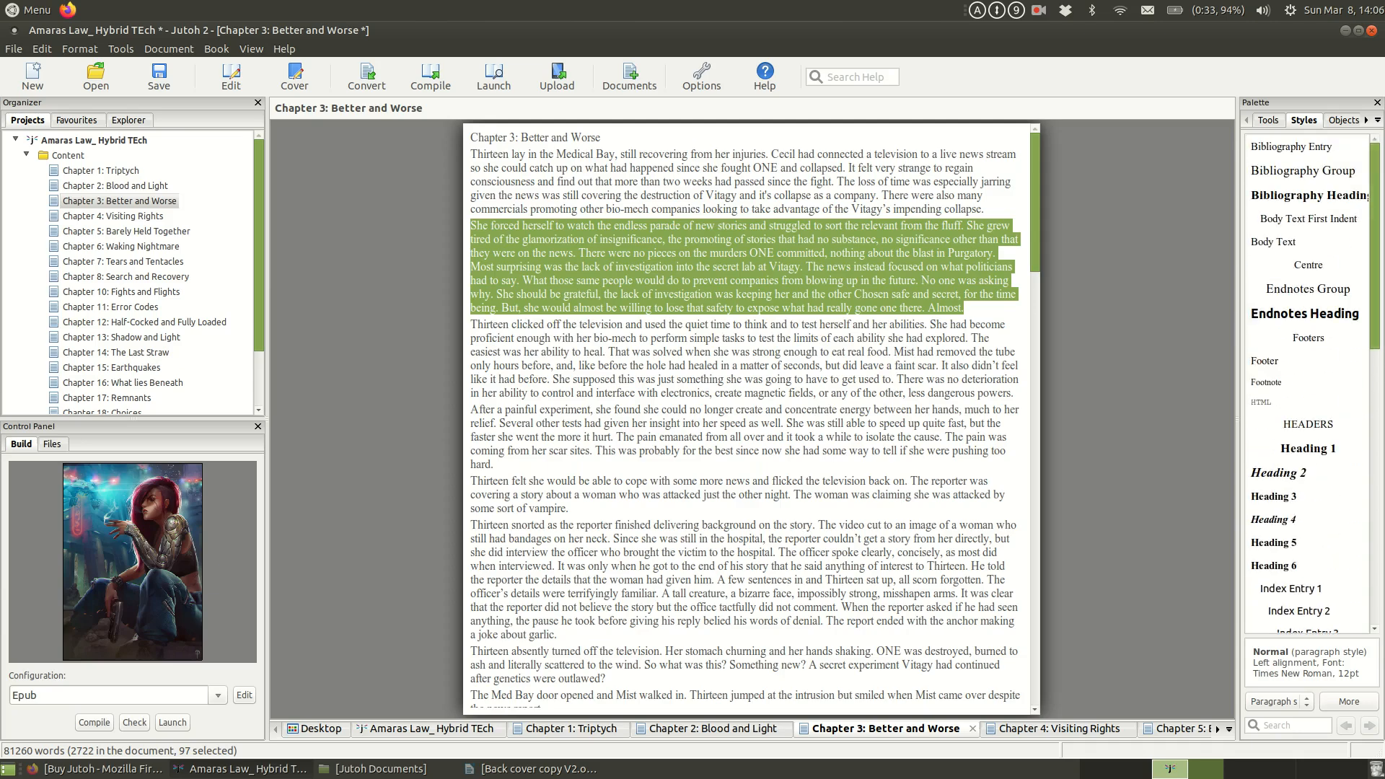
{"action": "left_click", "coordinate": [1302, 221]}
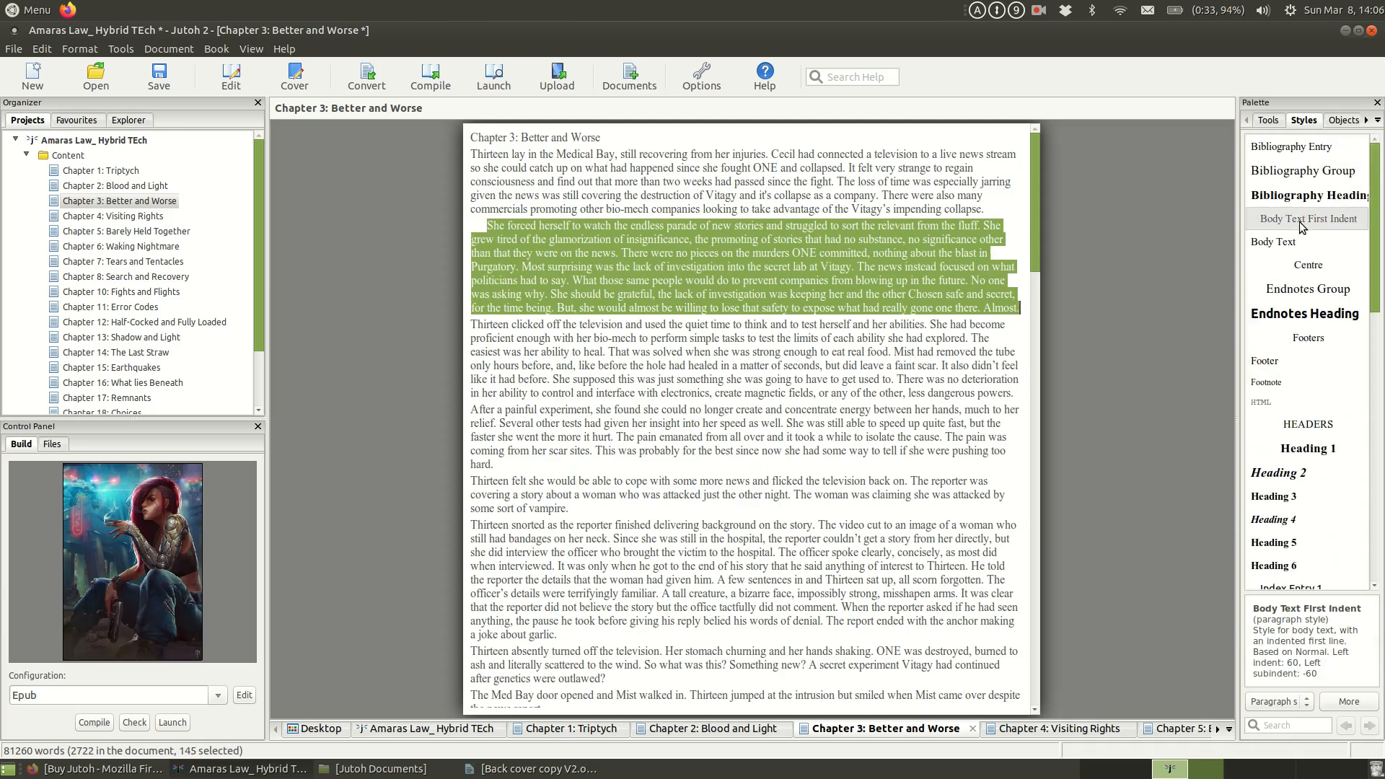
Step: Apply the Body Text First Indent style to the rest of Chapter 3, from the third paragraph to the chapter's end
{"action": "left_click", "coordinate": [470, 324]}
{"action": "scroll", "coordinate": [610, 365], "scroll_direction": "down", "scroll_amount": 3}
{"action": "scroll", "coordinate": [610, 365], "scroll_direction": "down", "scroll_amount": 18}
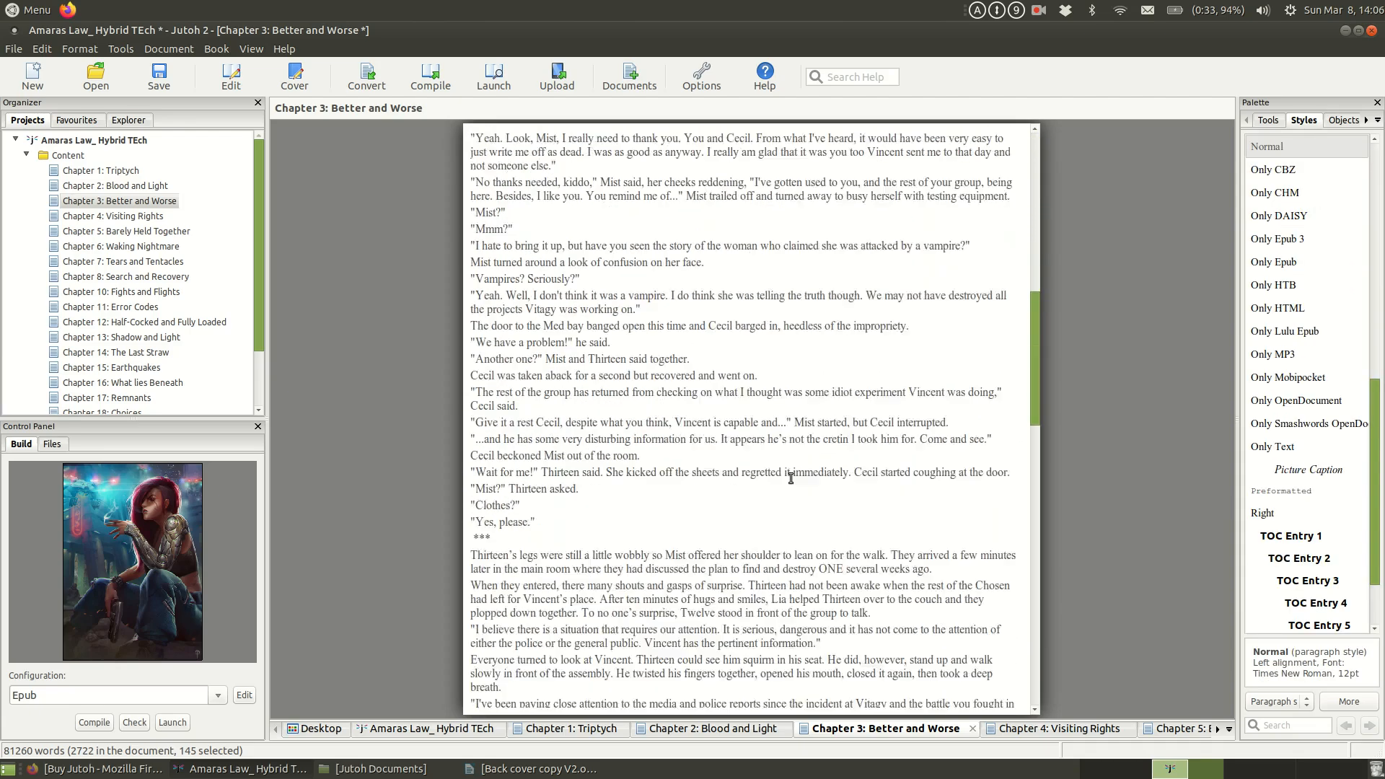
{"action": "scroll", "coordinate": [731, 503], "scroll_direction": "down", "scroll_amount": 15}
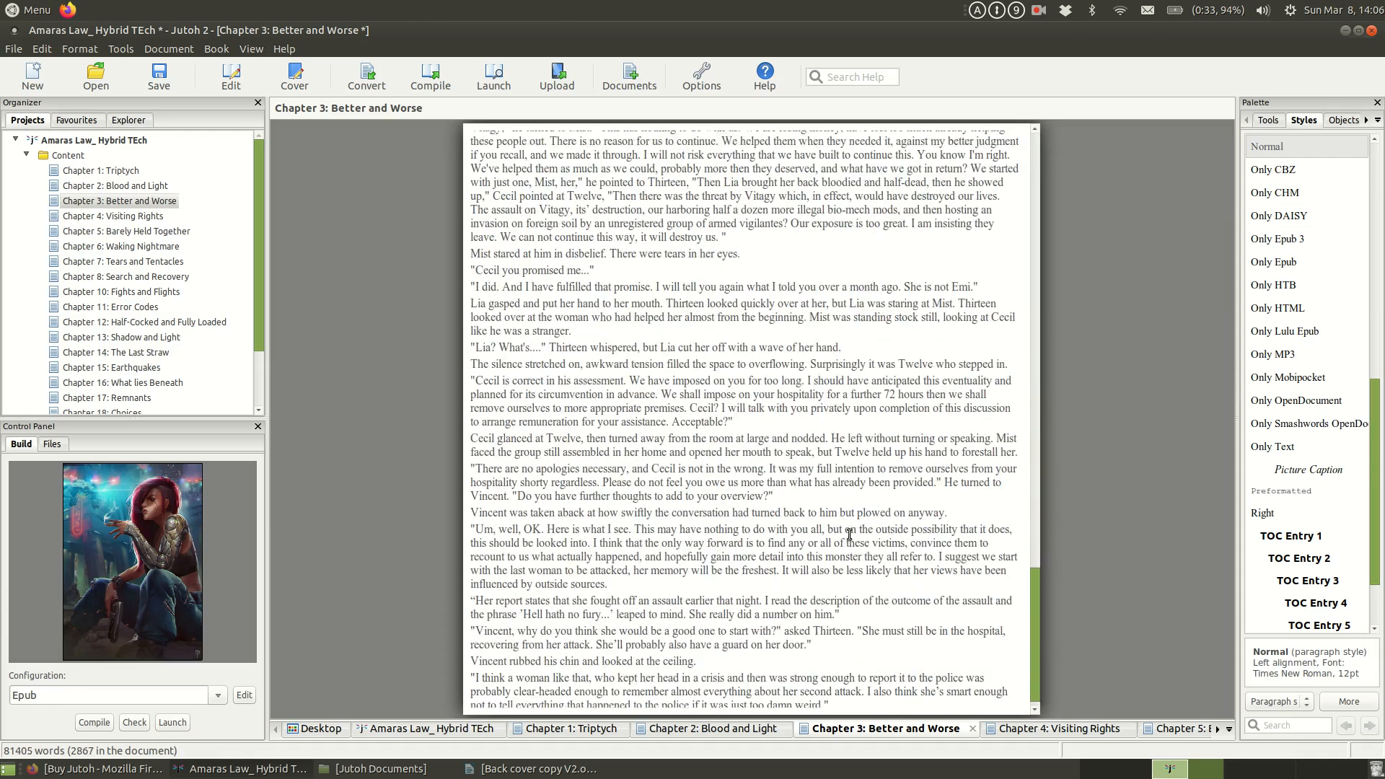
{"action": "key", "text": "ctrl+a"}
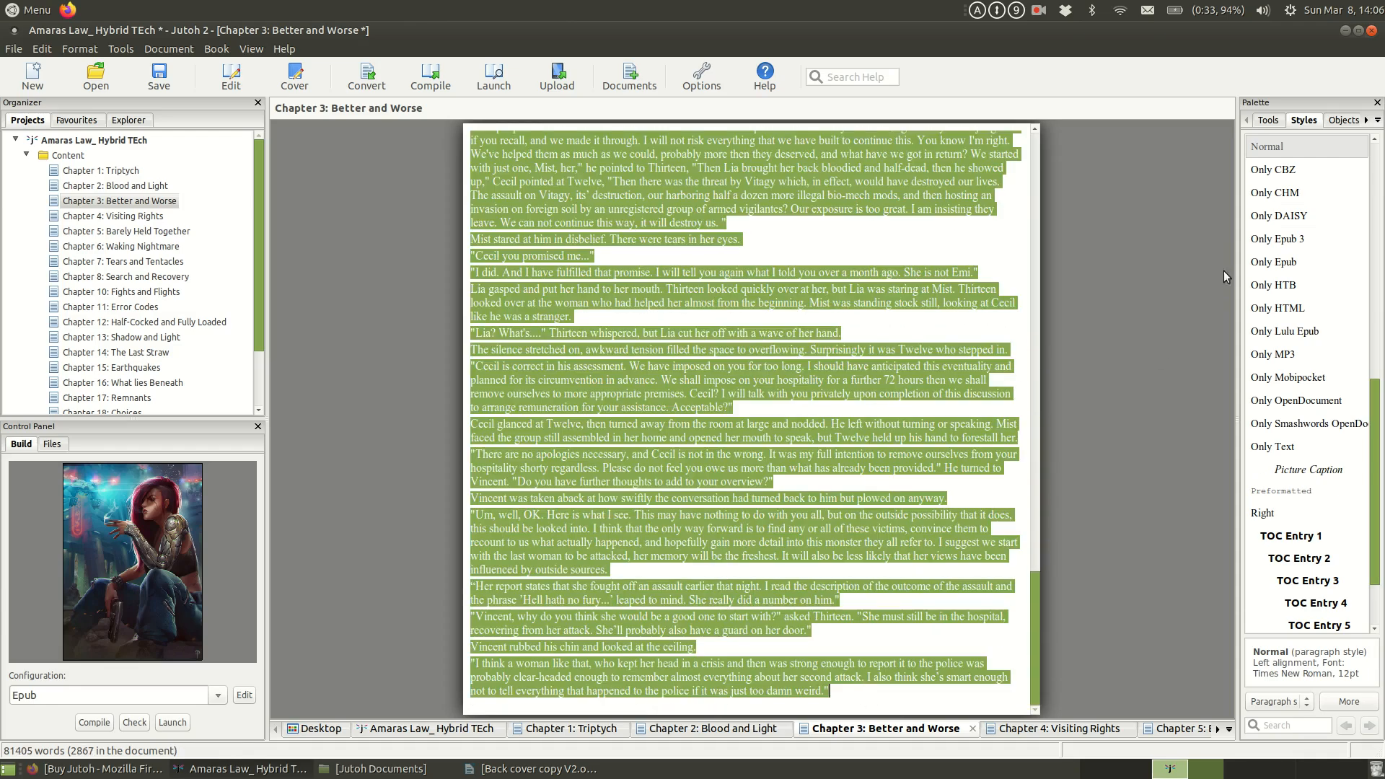
{"action": "left_click", "coordinate": [1378, 189]}
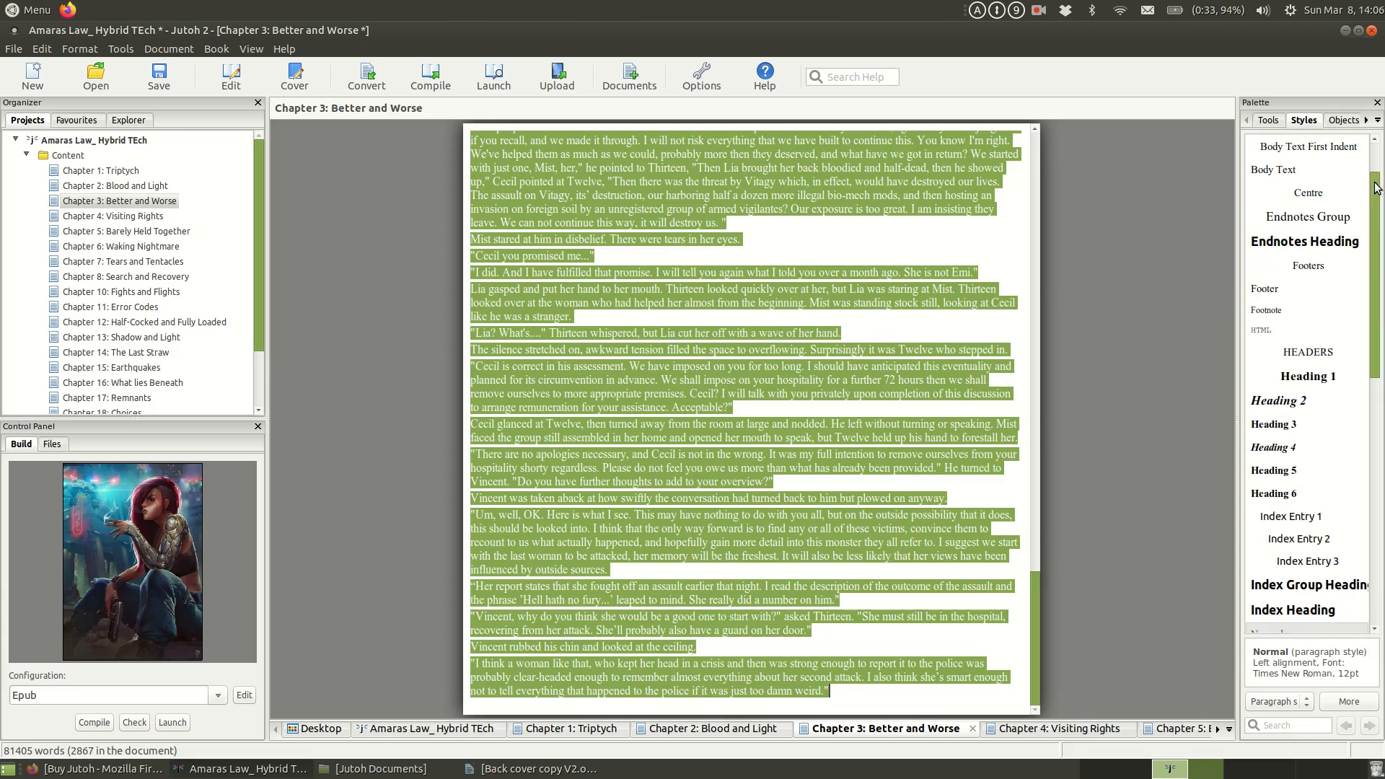
{"action": "left_click", "coordinate": [1379, 171]}
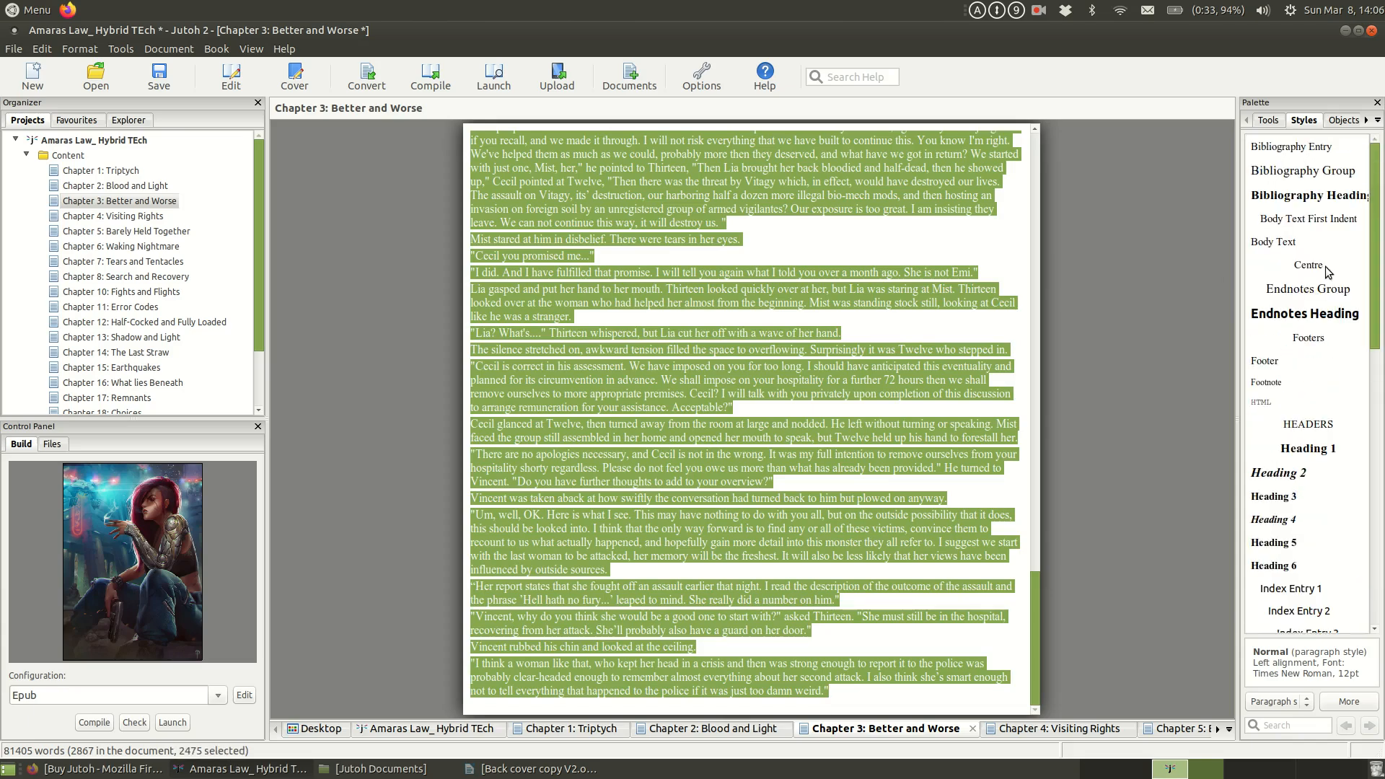
{"action": "left_click", "coordinate": [1327, 221]}
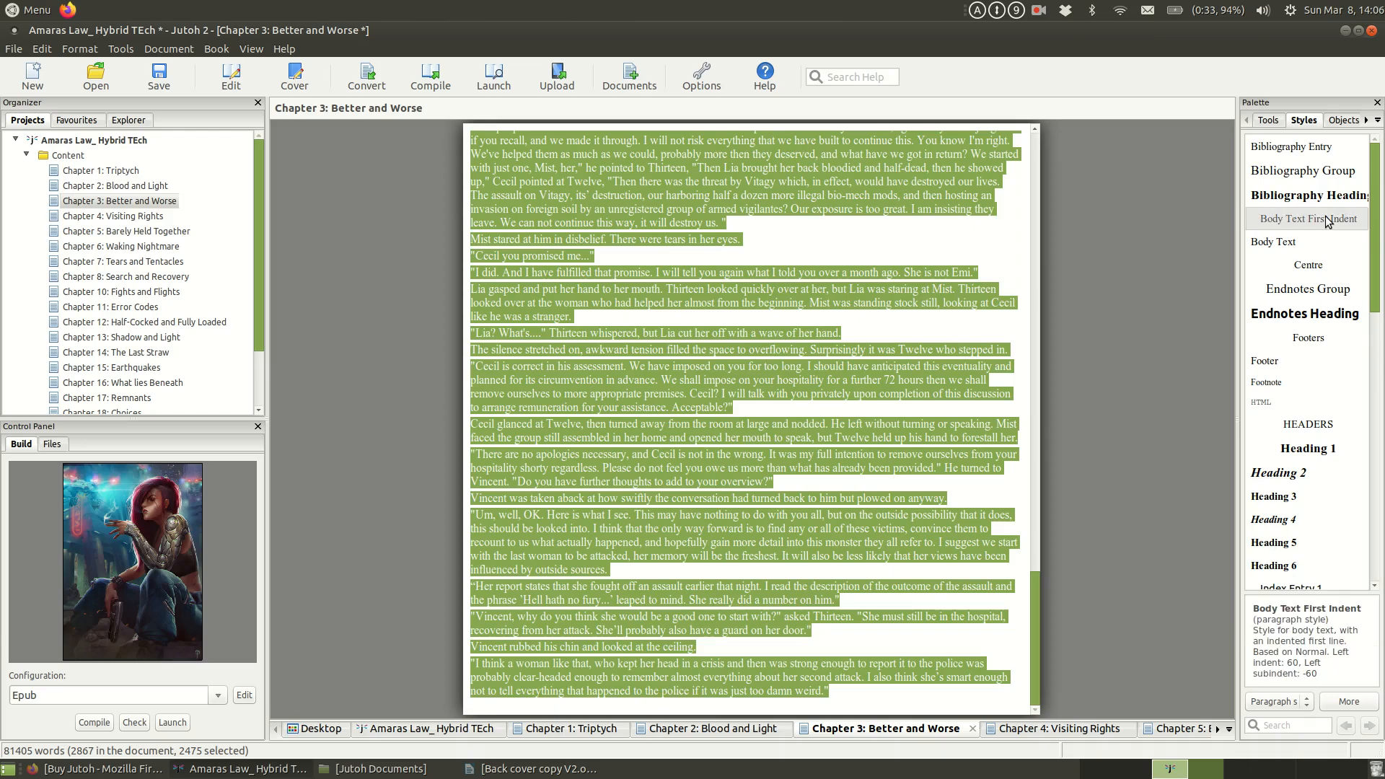
{"action": "left_click", "coordinate": [1327, 221]}
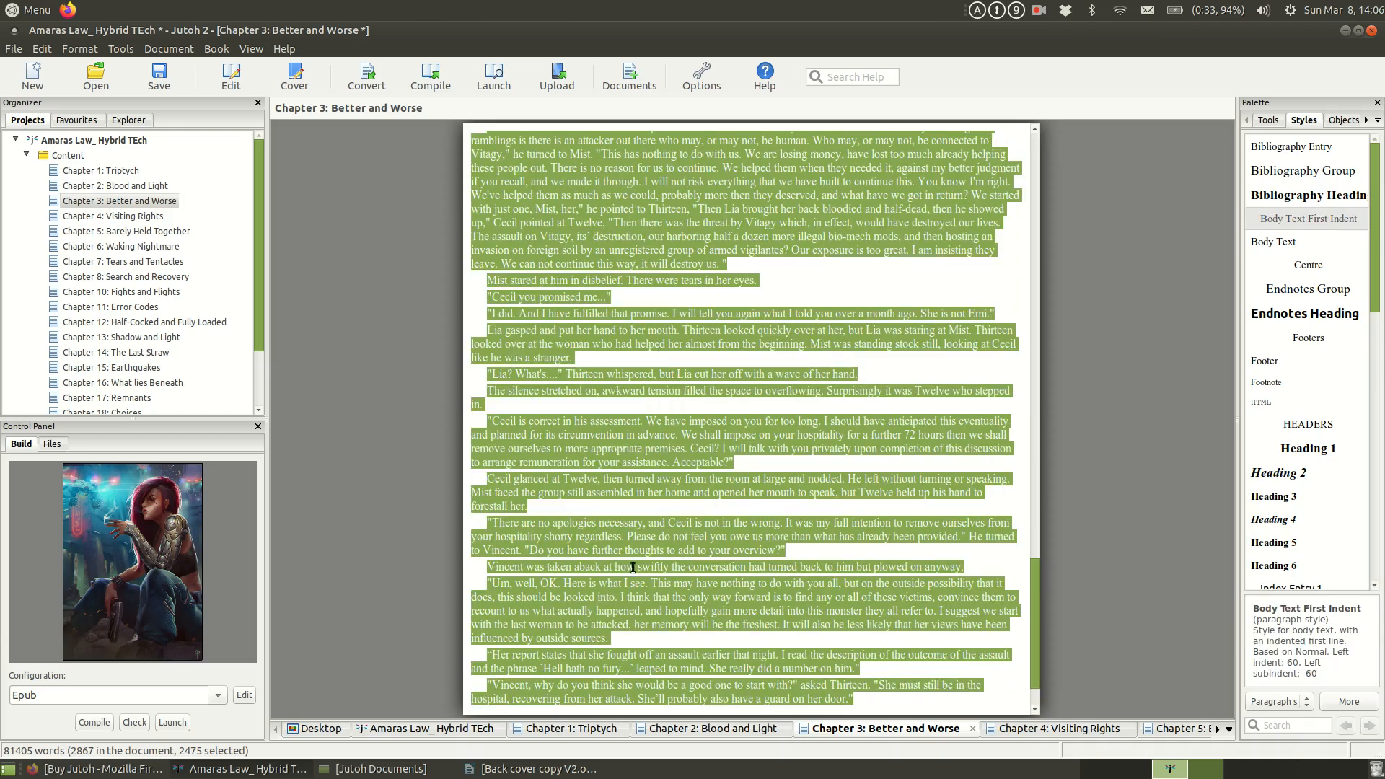
{"action": "left_click", "coordinate": [965, 582]}
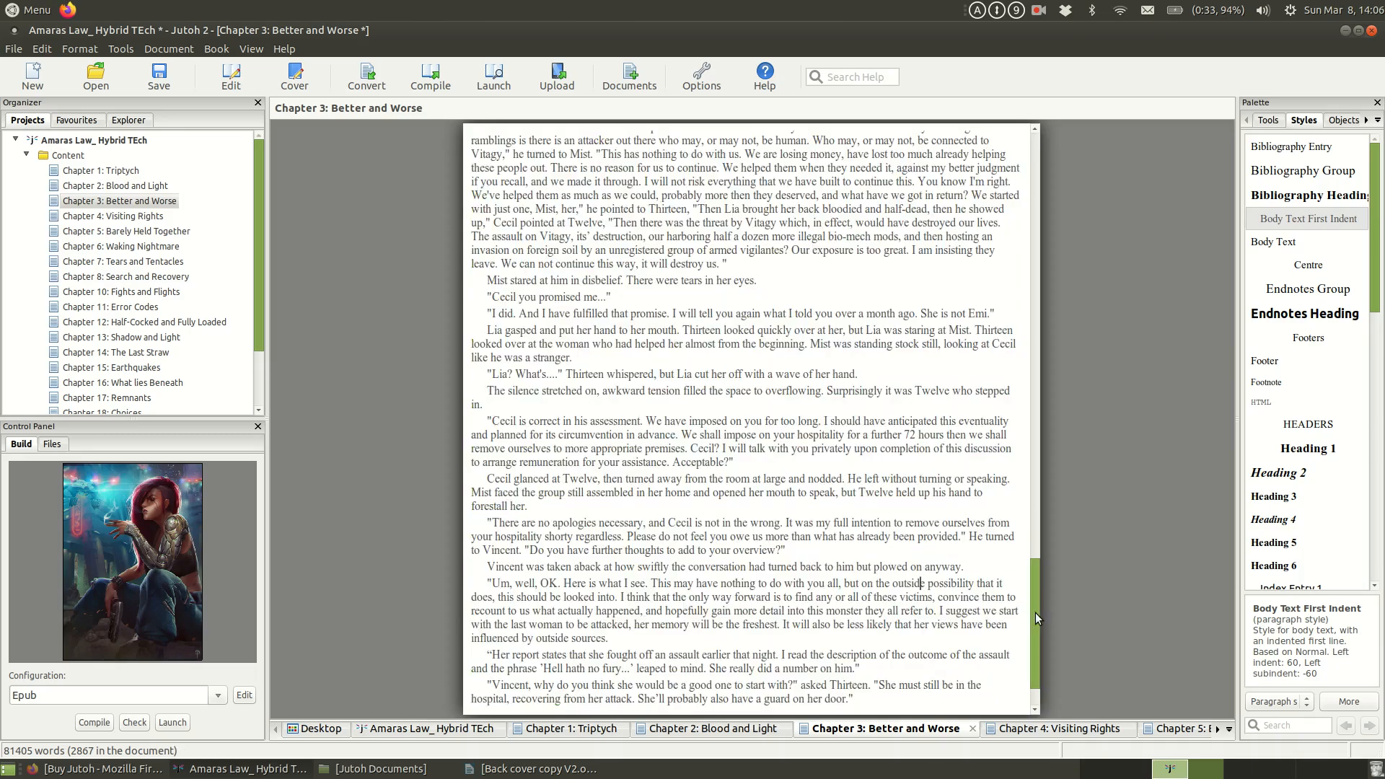
{"action": "left_click_drag", "start_coordinate": [1036, 619], "coordinate": [1050, 162]}
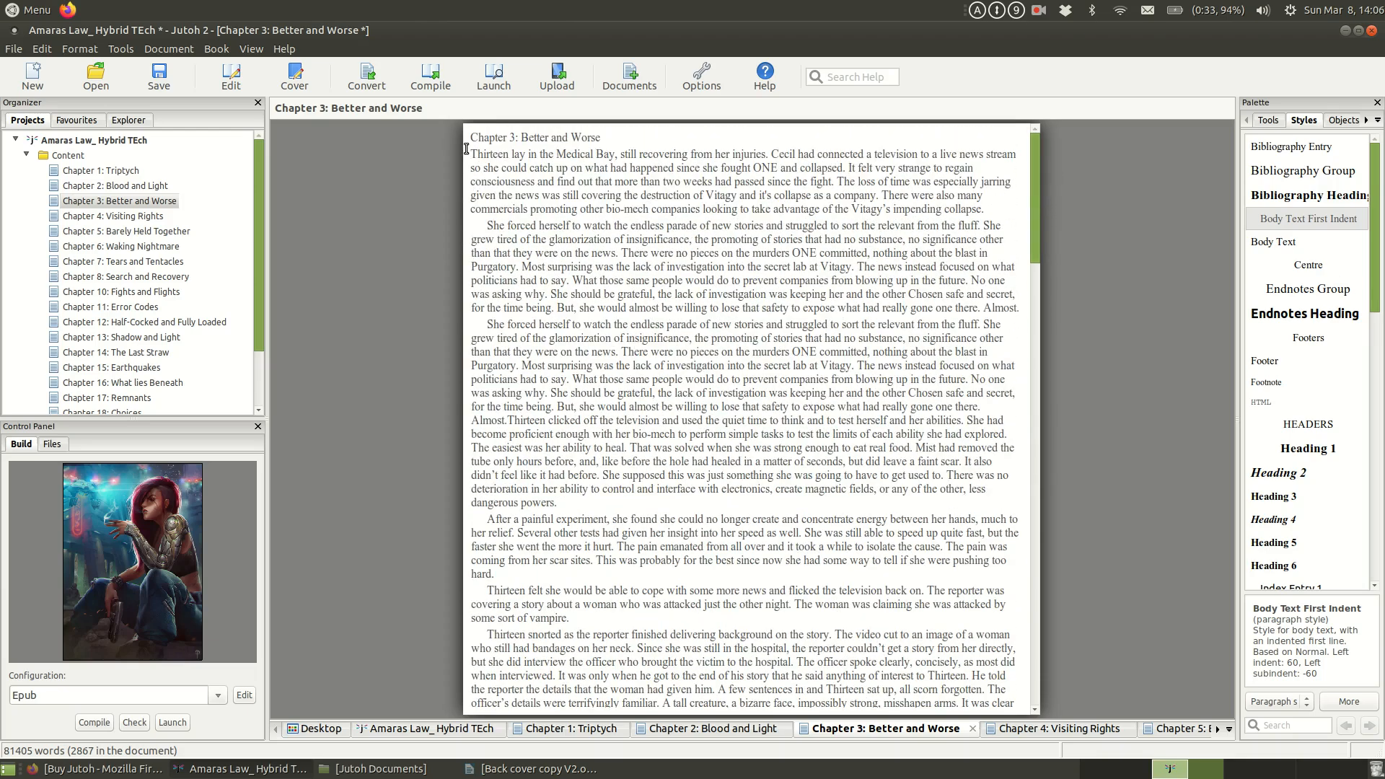
{"action": "left_click_drag", "start_coordinate": [470, 152], "coordinate": [832, 199]}
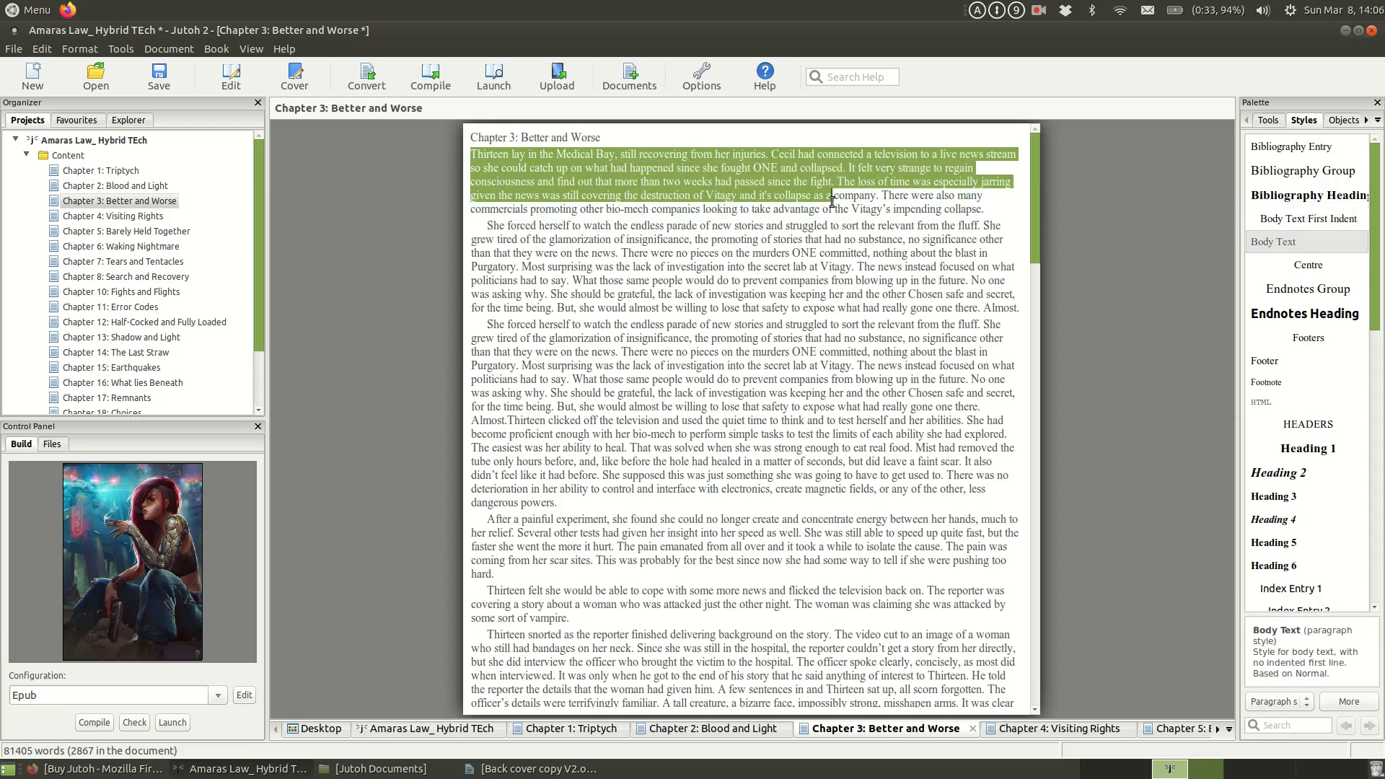
{"action": "right_click", "coordinate": [1303, 224]}
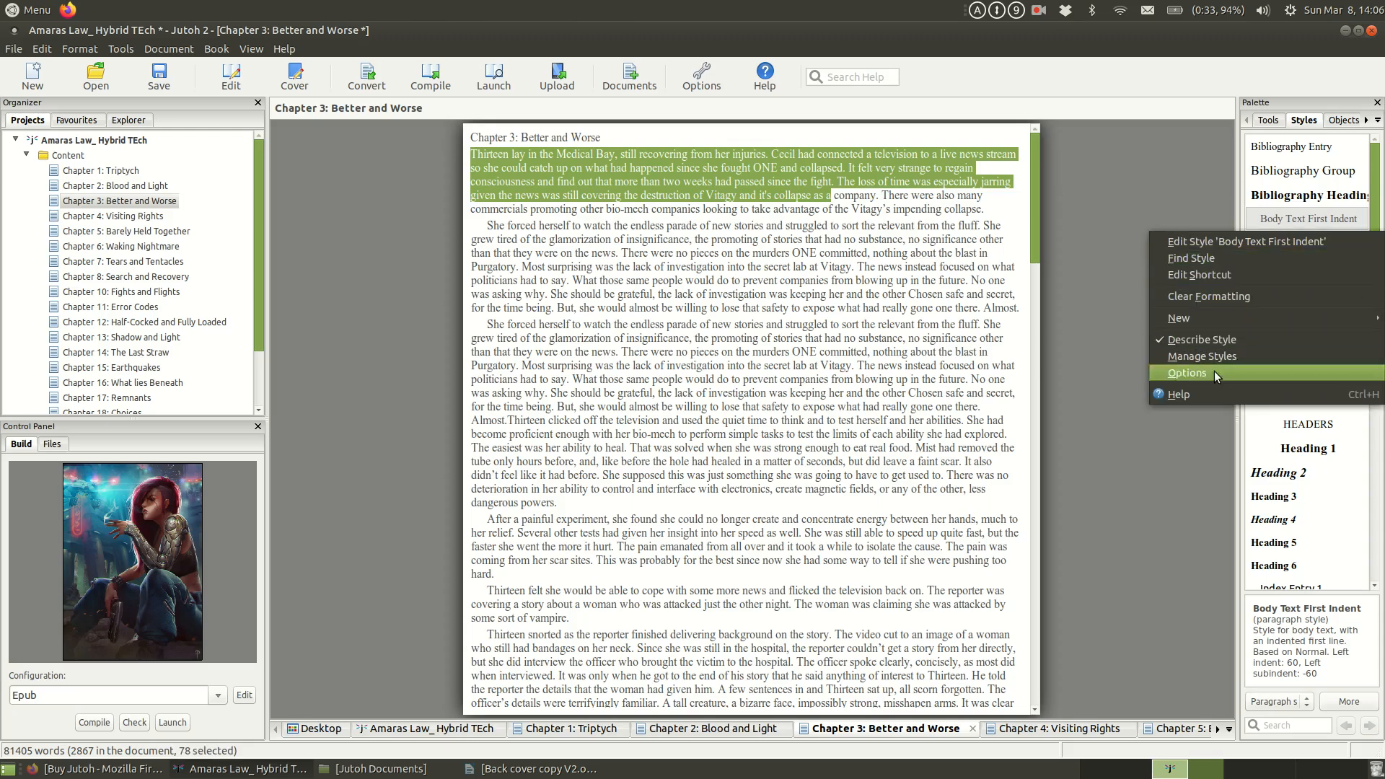
{"action": "left_click", "coordinate": [704, 305]}
{"action": "left_click", "coordinate": [813, 310]}
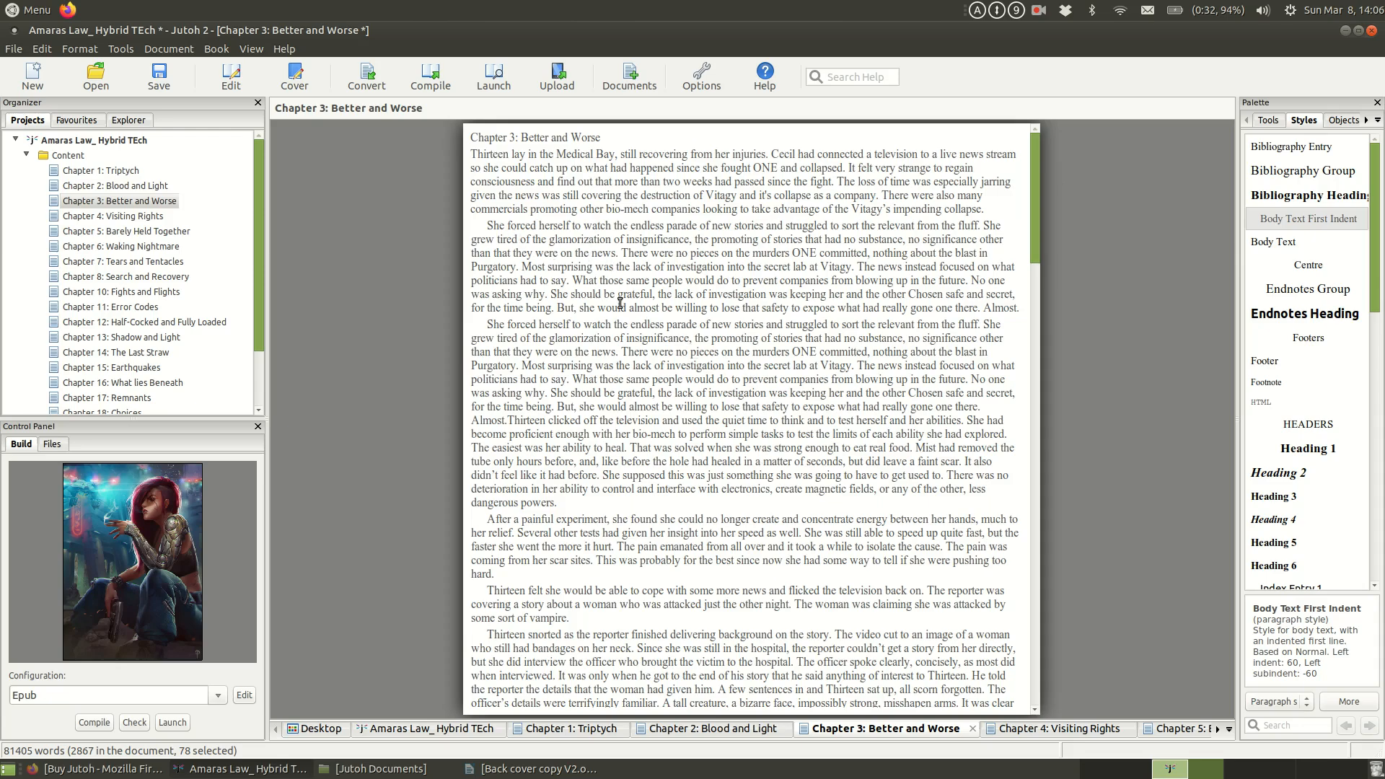
{"action": "left_click", "coordinate": [493, 229]}
{"action": "left_click", "coordinate": [492, 167]}
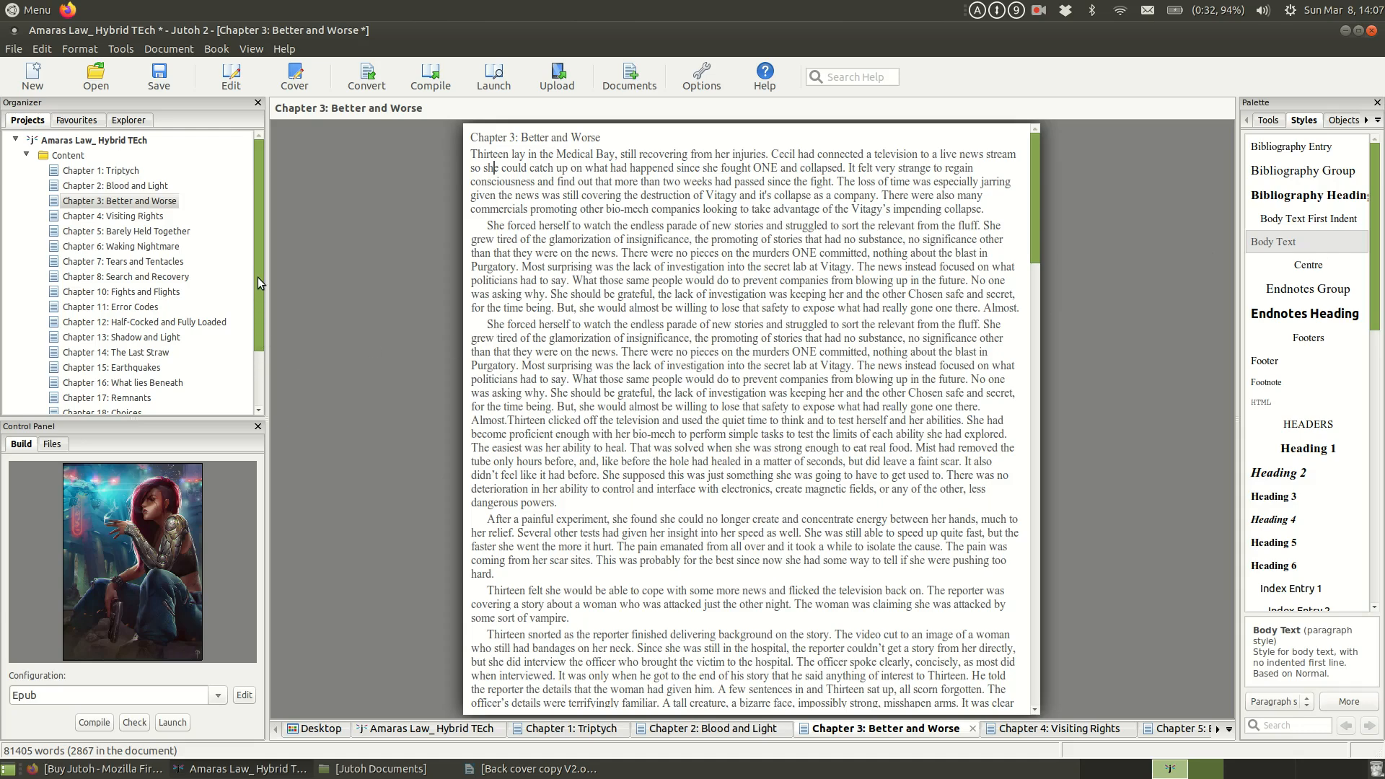
{"action": "left_click_drag", "start_coordinate": [257, 275], "coordinate": [262, 183]}
Step: Set the build configuration to Mobipocket
{"action": "left_click", "coordinate": [216, 697]}
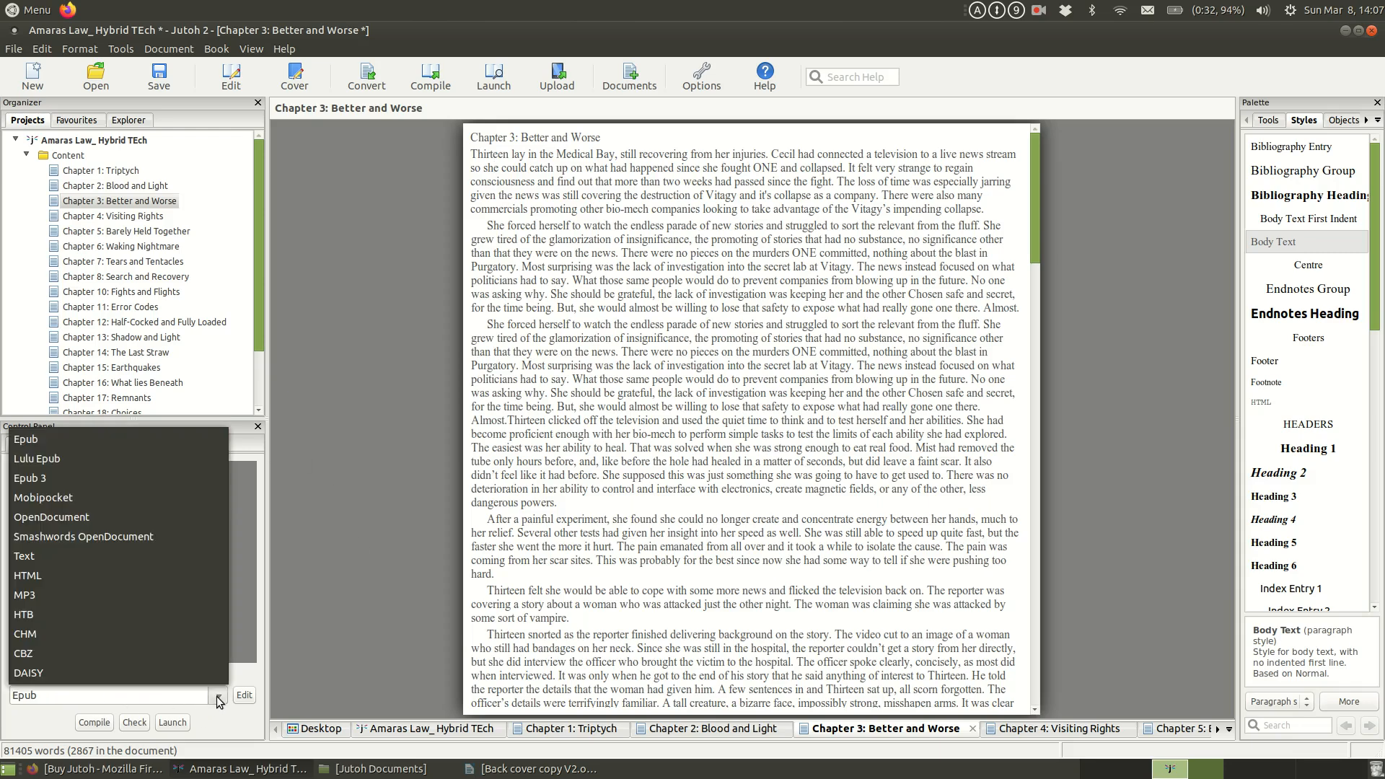
{"action": "left_click", "coordinate": [88, 496]}
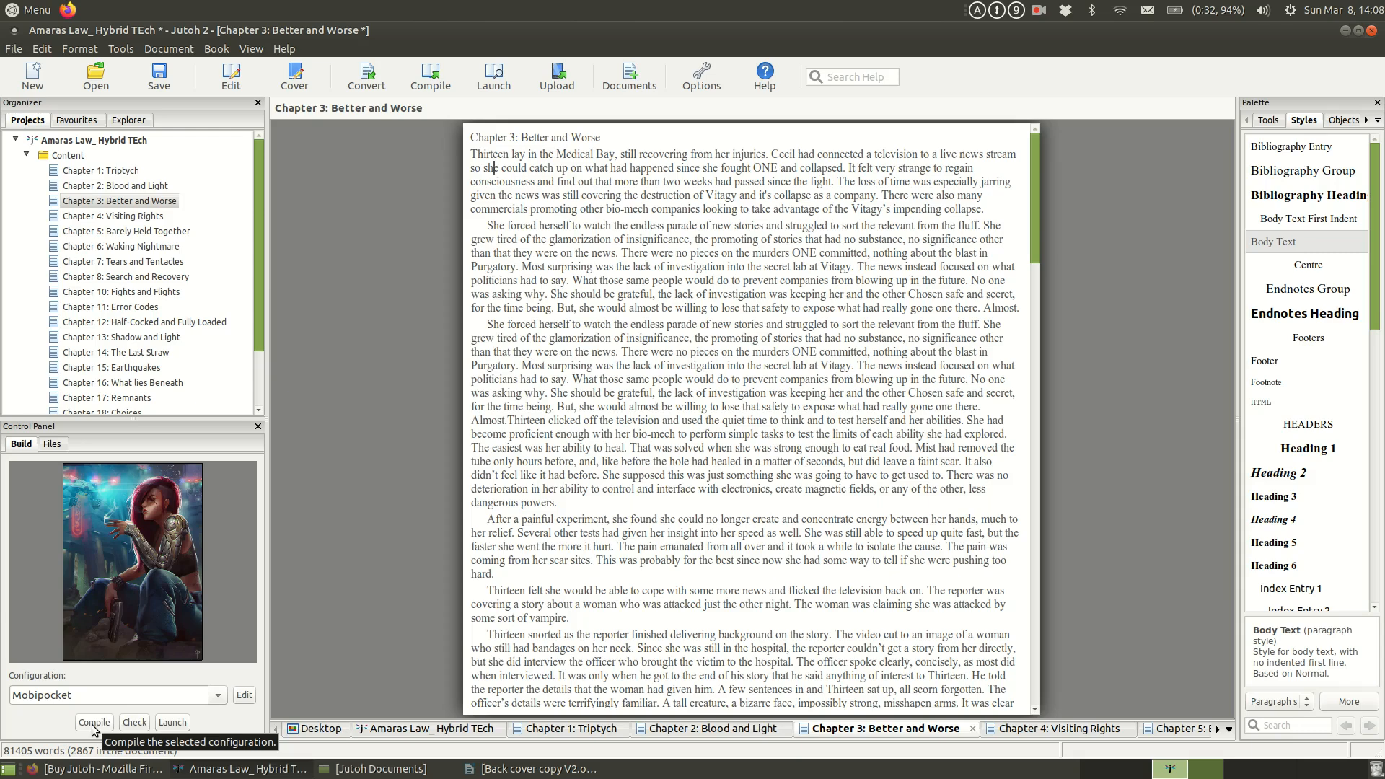
Step: Switch to the file manager and examine the Jutoh Documents folder and its untitled folder for project and Kindle files
{"action": "left_click", "coordinate": [364, 766]}
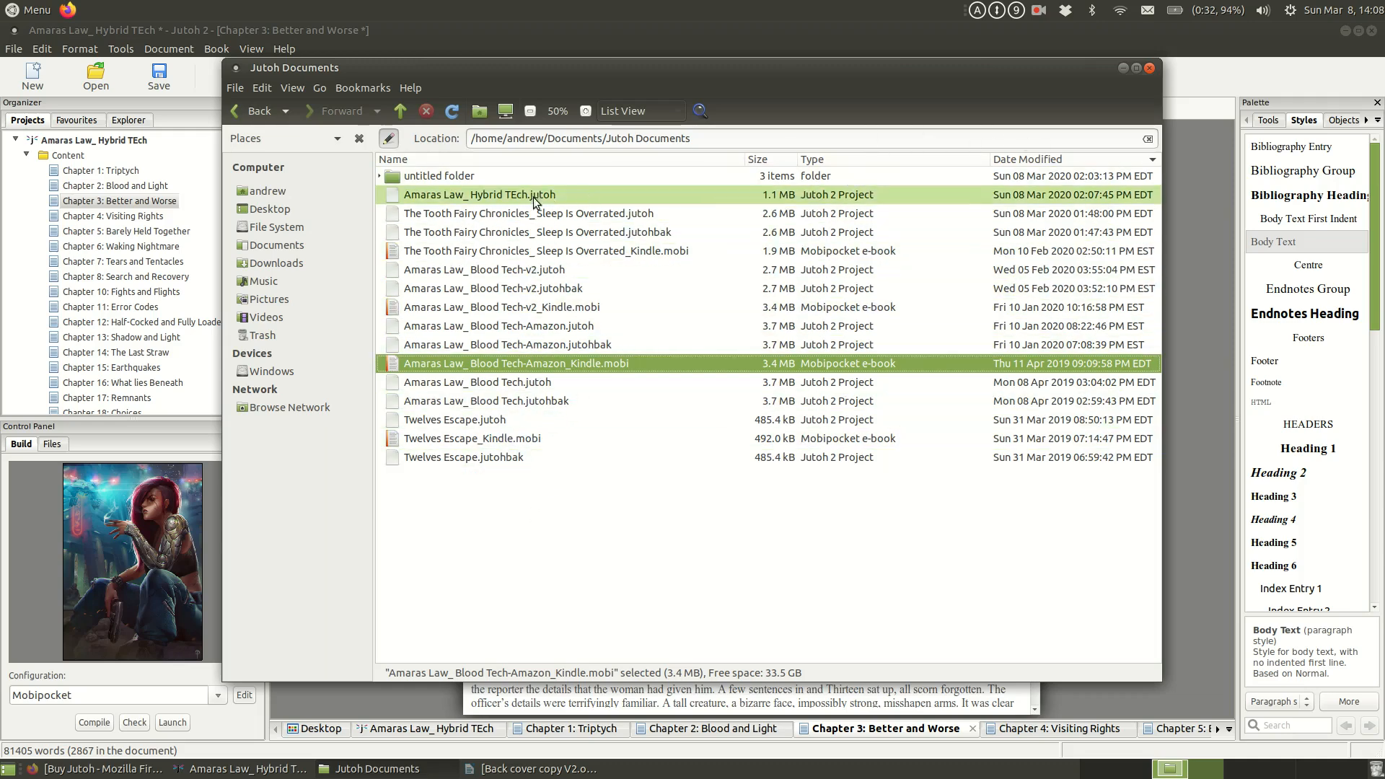
{"action": "left_click", "coordinate": [482, 175]}
{"action": "double_click", "coordinate": [482, 175]}
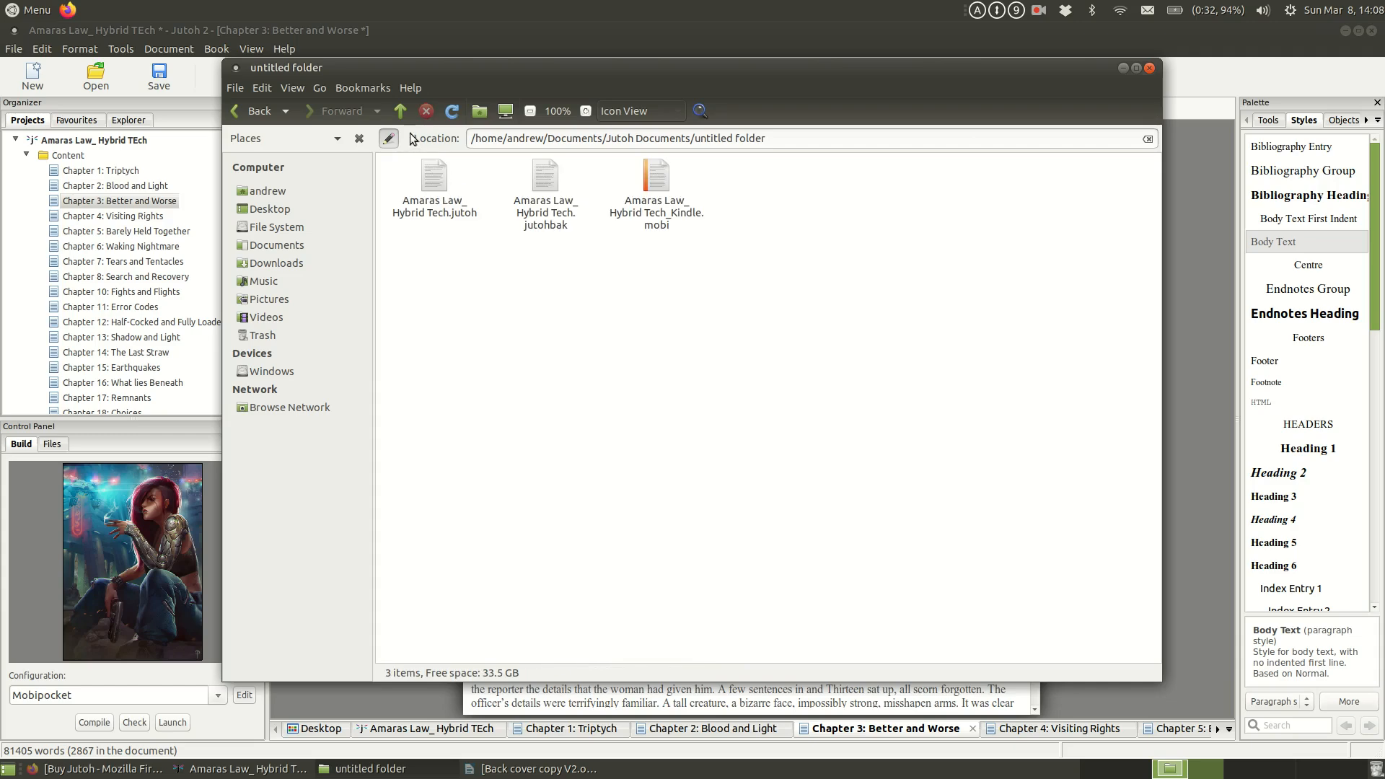
{"action": "left_click", "coordinate": [400, 111]}
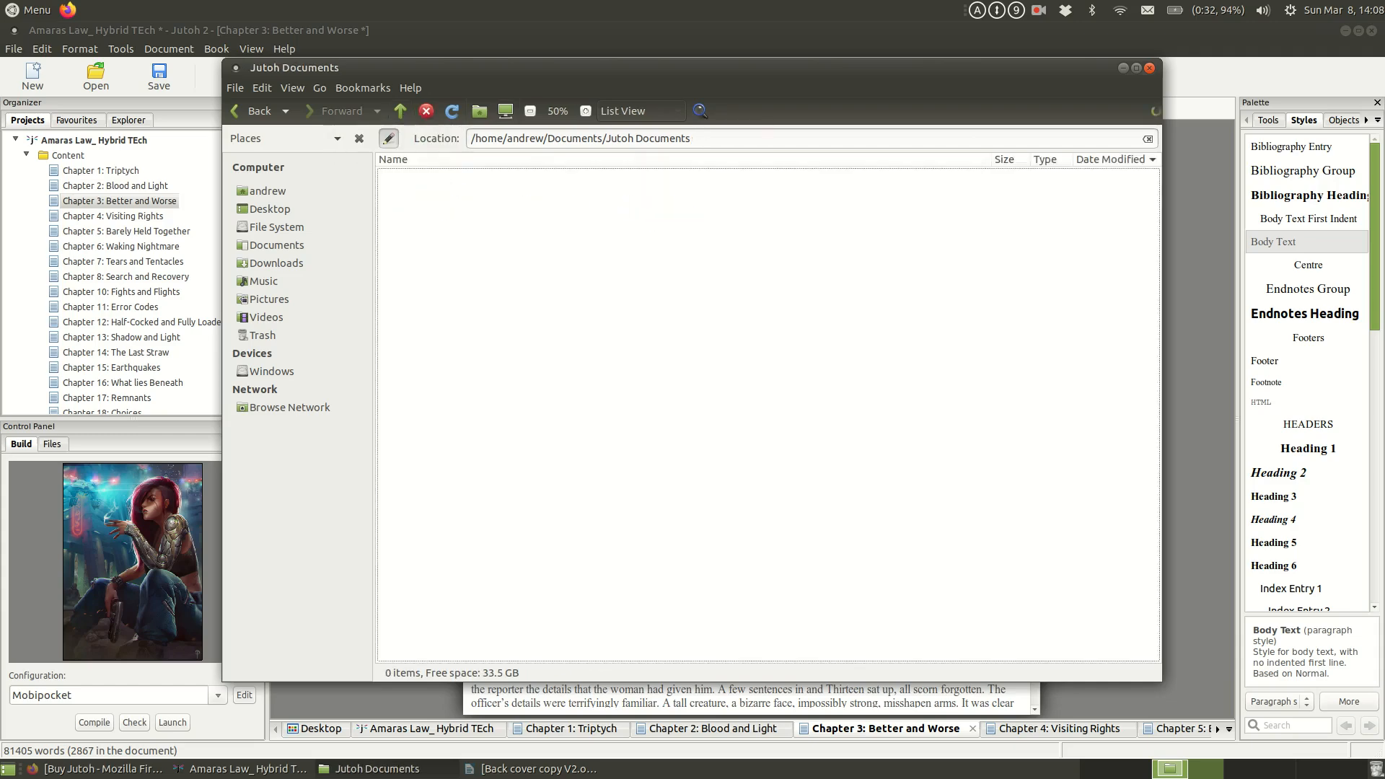
{"action": "left_click", "coordinate": [1123, 65]}
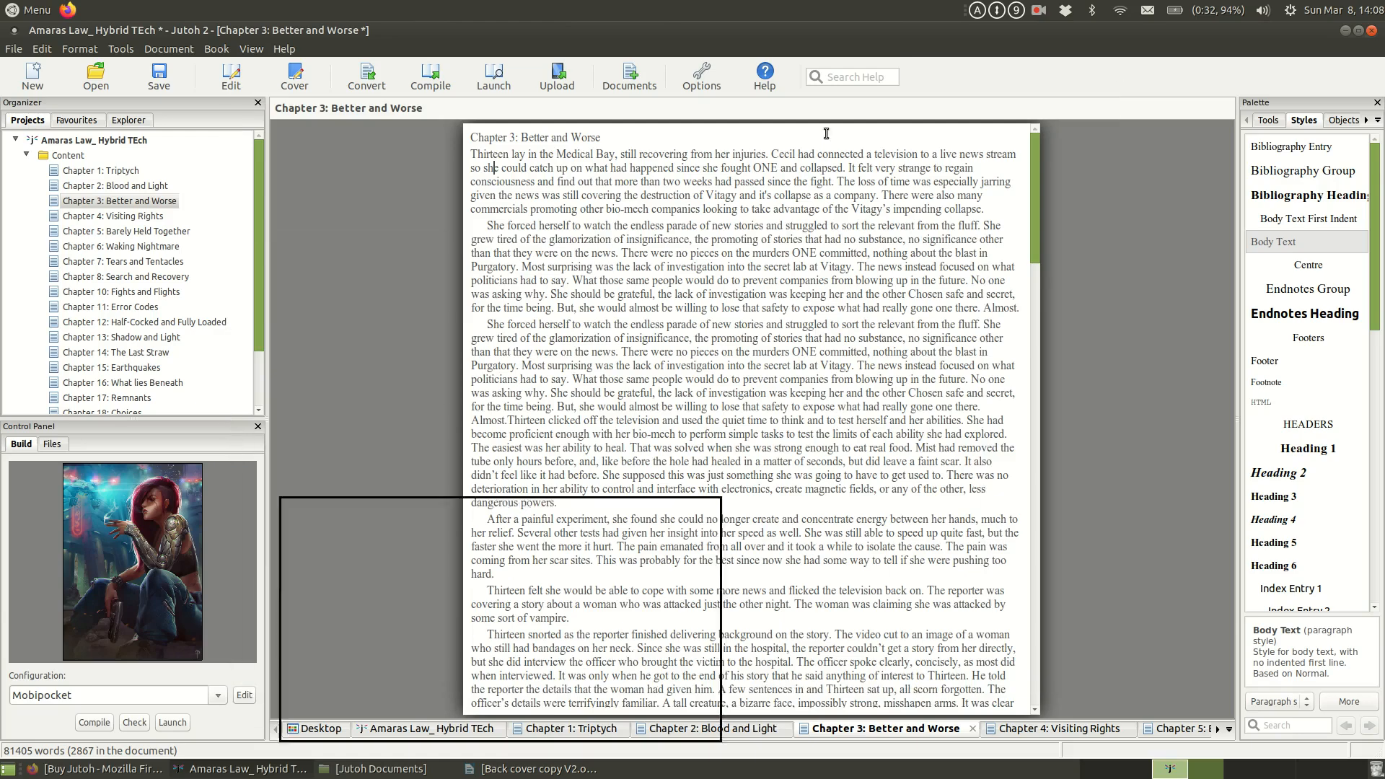
Step: Compile the book with the Mobipocket configuration and open the details of the resulting metadata message
{"action": "left_click", "coordinate": [94, 722]}
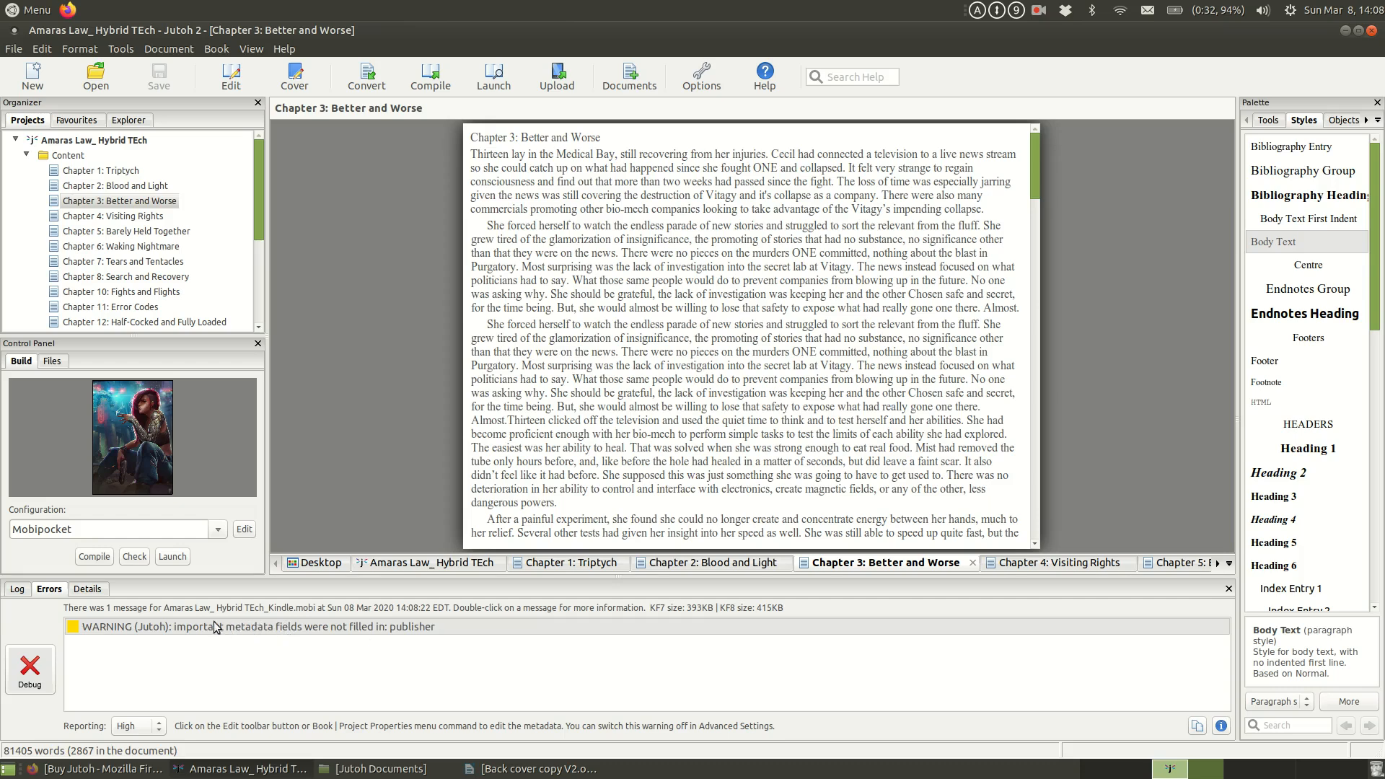
{"action": "right_click", "coordinate": [255, 628]}
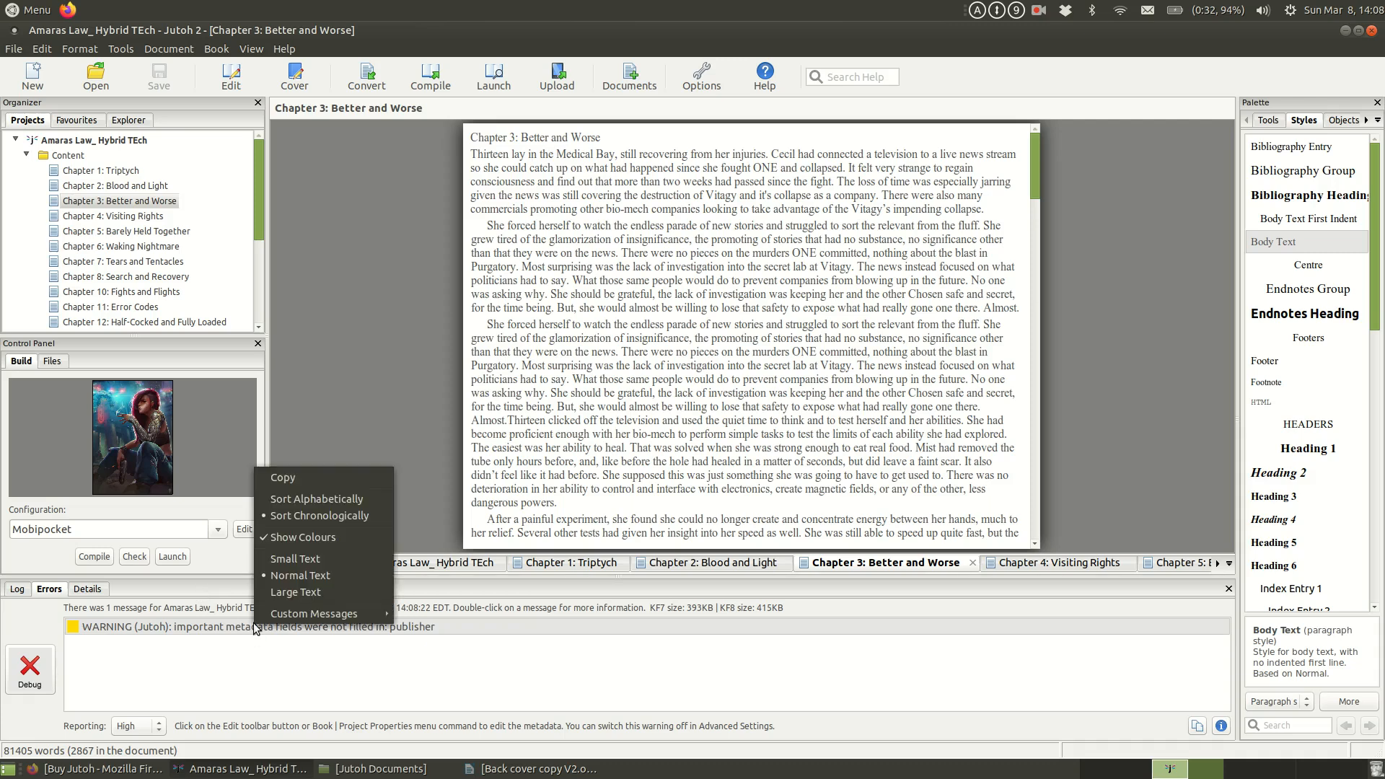
{"action": "double_click", "coordinate": [258, 628]}
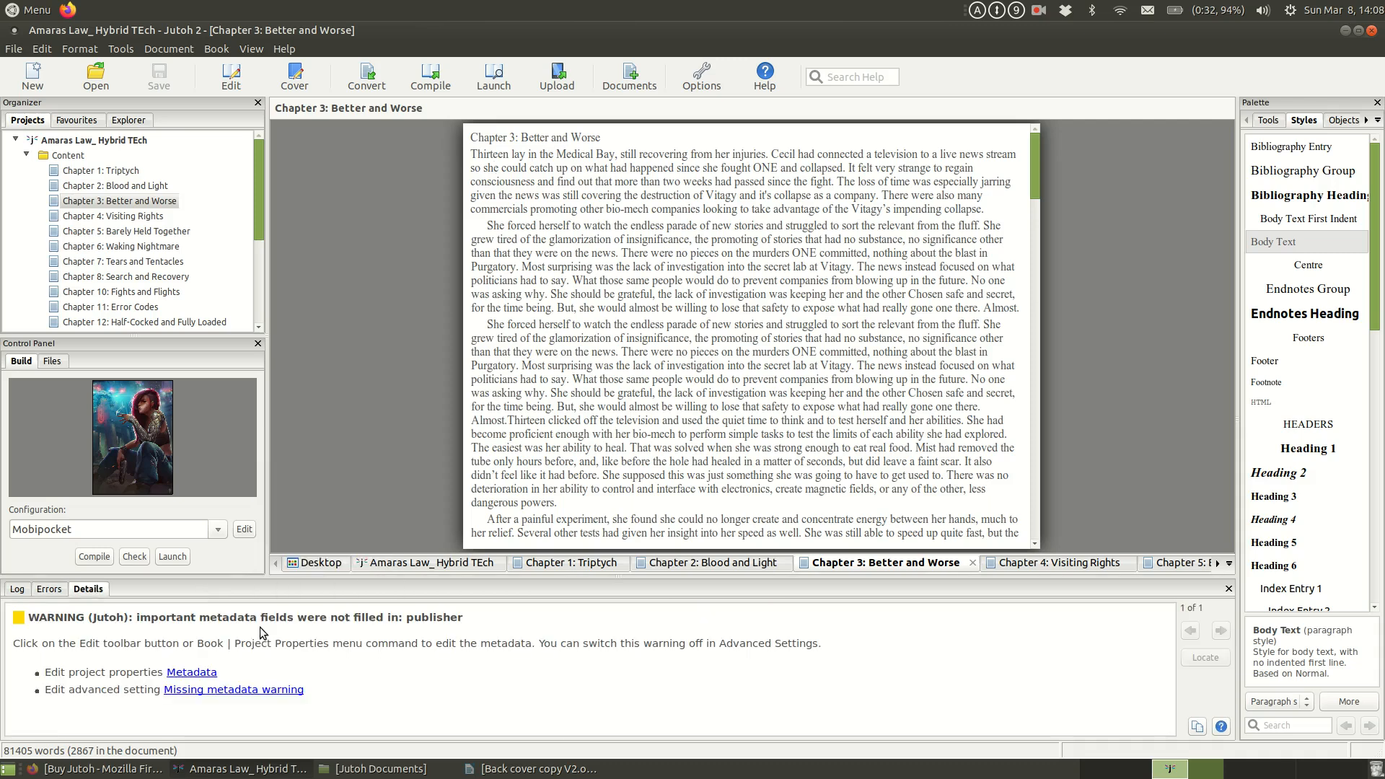
Step: Fill in the Publisher field of the project metadata with the author's full name followed by "Books"
{"action": "left_click", "coordinate": [191, 672]}
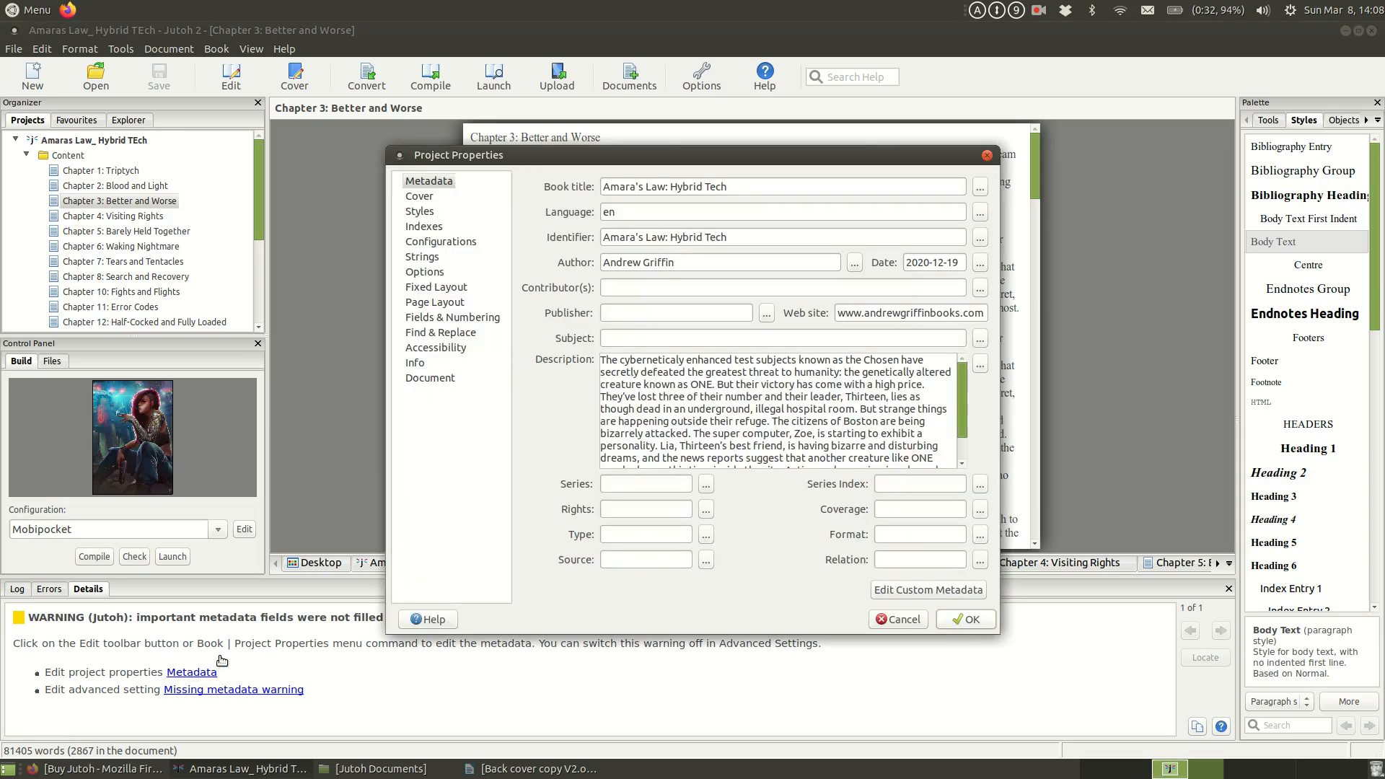
{"action": "left_click", "coordinate": [649, 319]}
{"action": "type", "text": "And"}
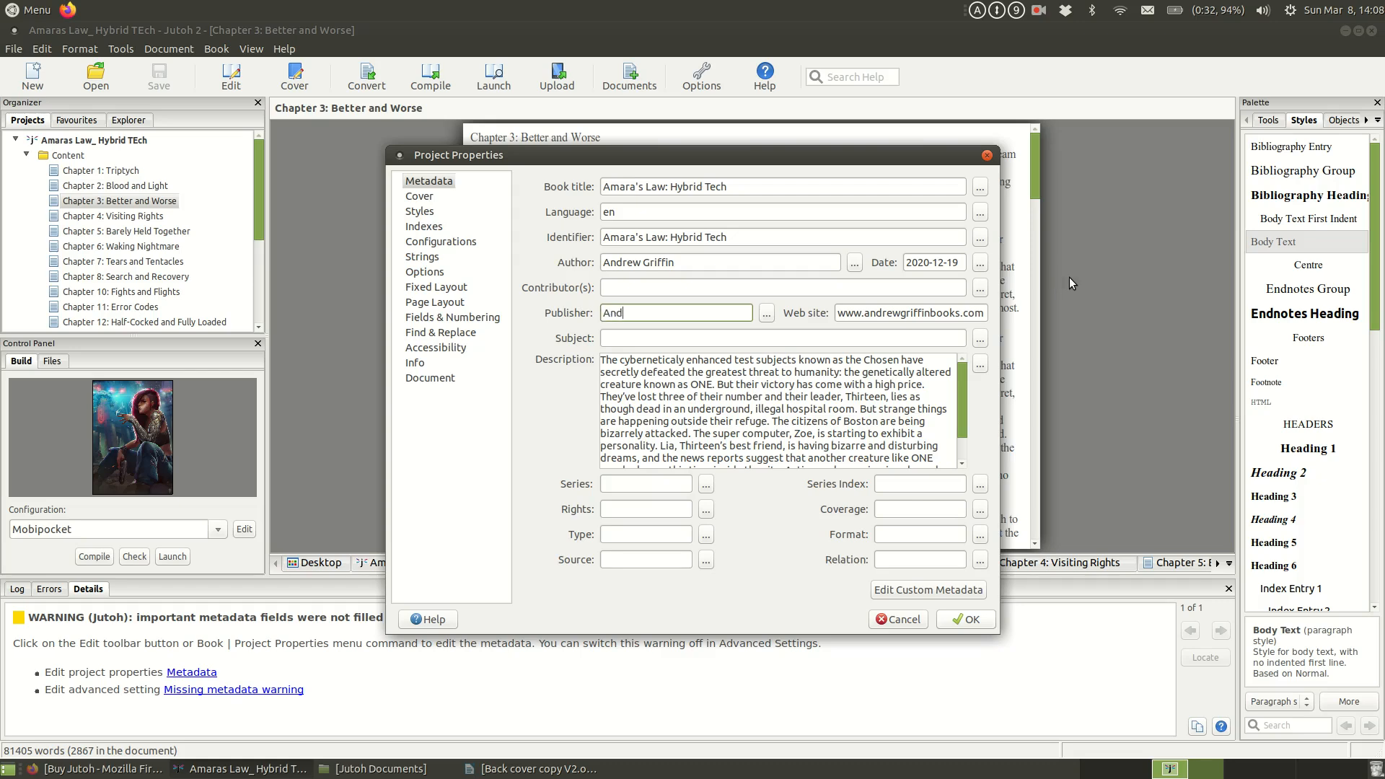
{"action": "type", "text": "rew Griffin Books"}
{"action": "left_click", "coordinate": [968, 619]}
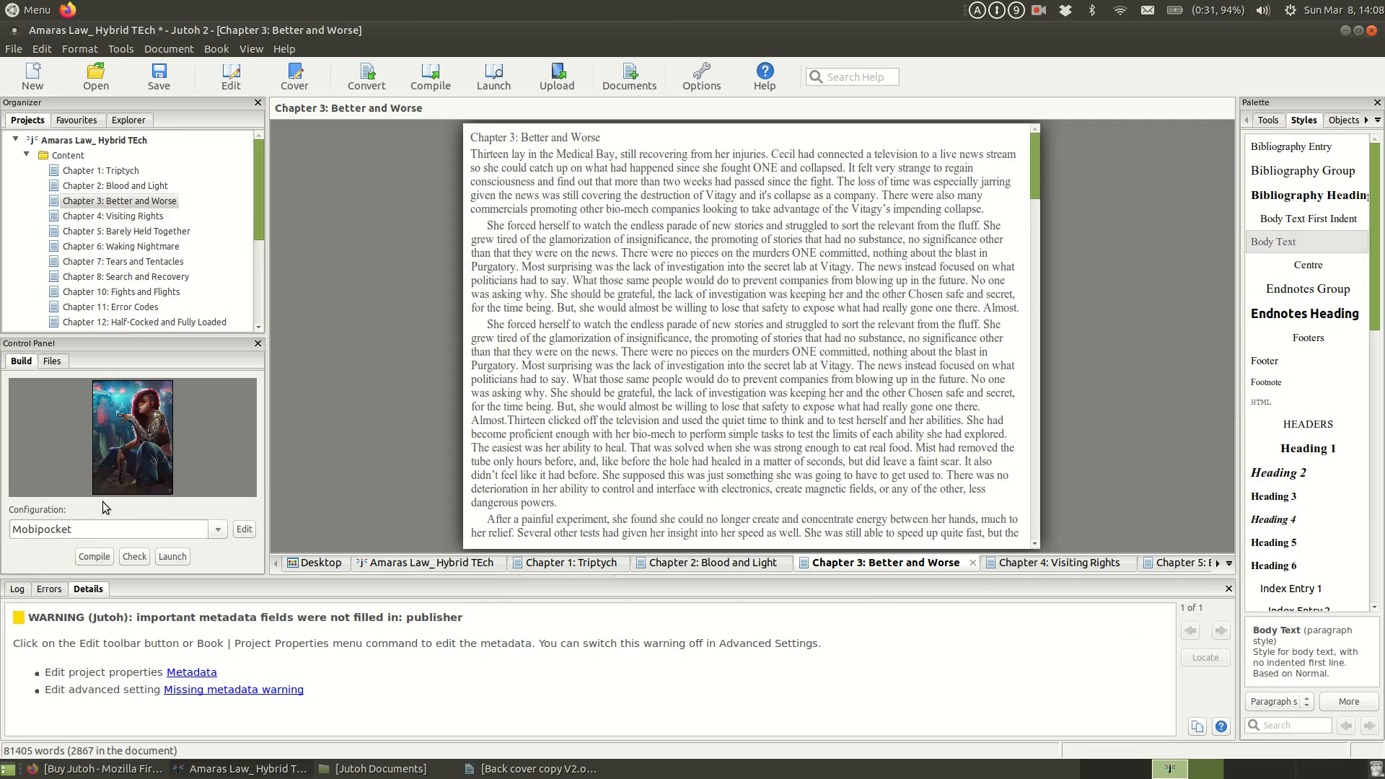
Step: Recompile the Mobipocket ebook, check its error list, and launch the compiled book in calibre
{"action": "left_click", "coordinate": [94, 556]}
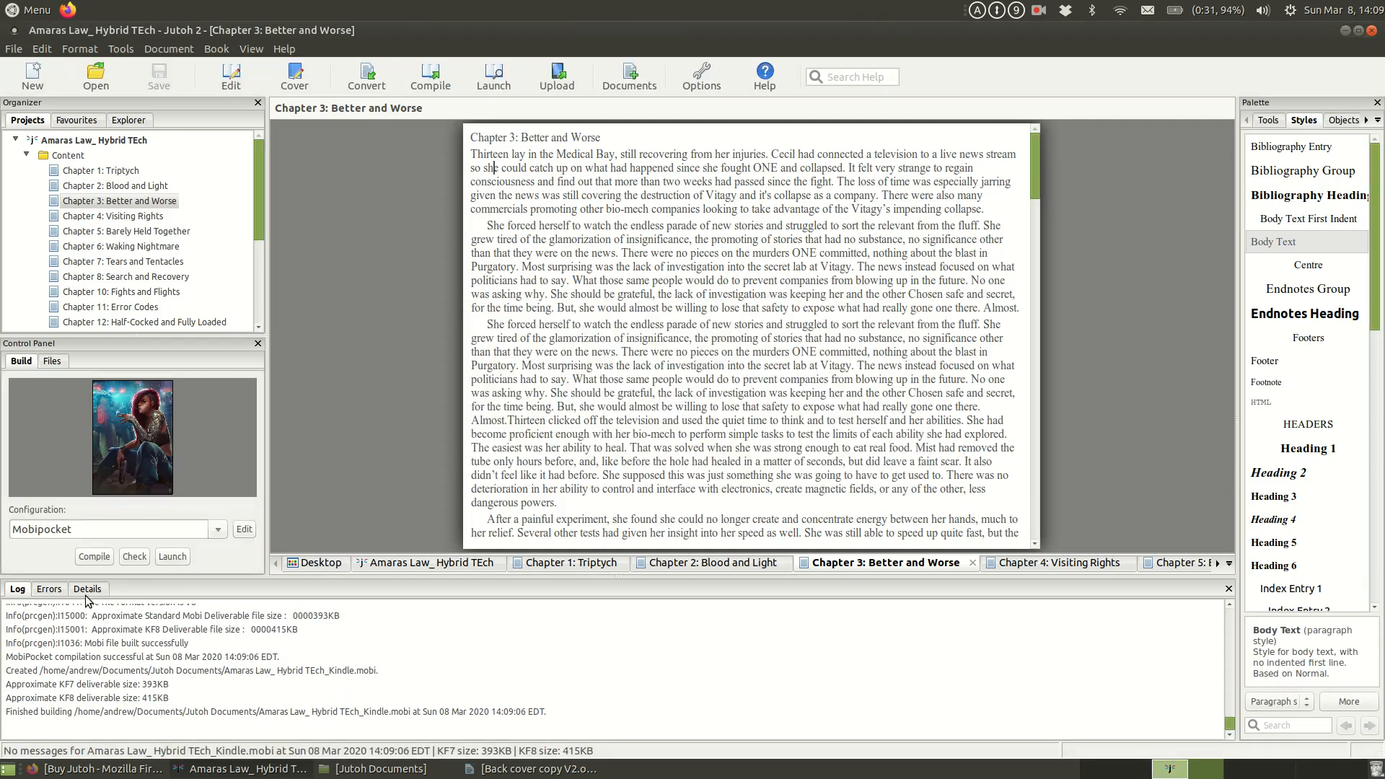
{"action": "left_click", "coordinate": [50, 592]}
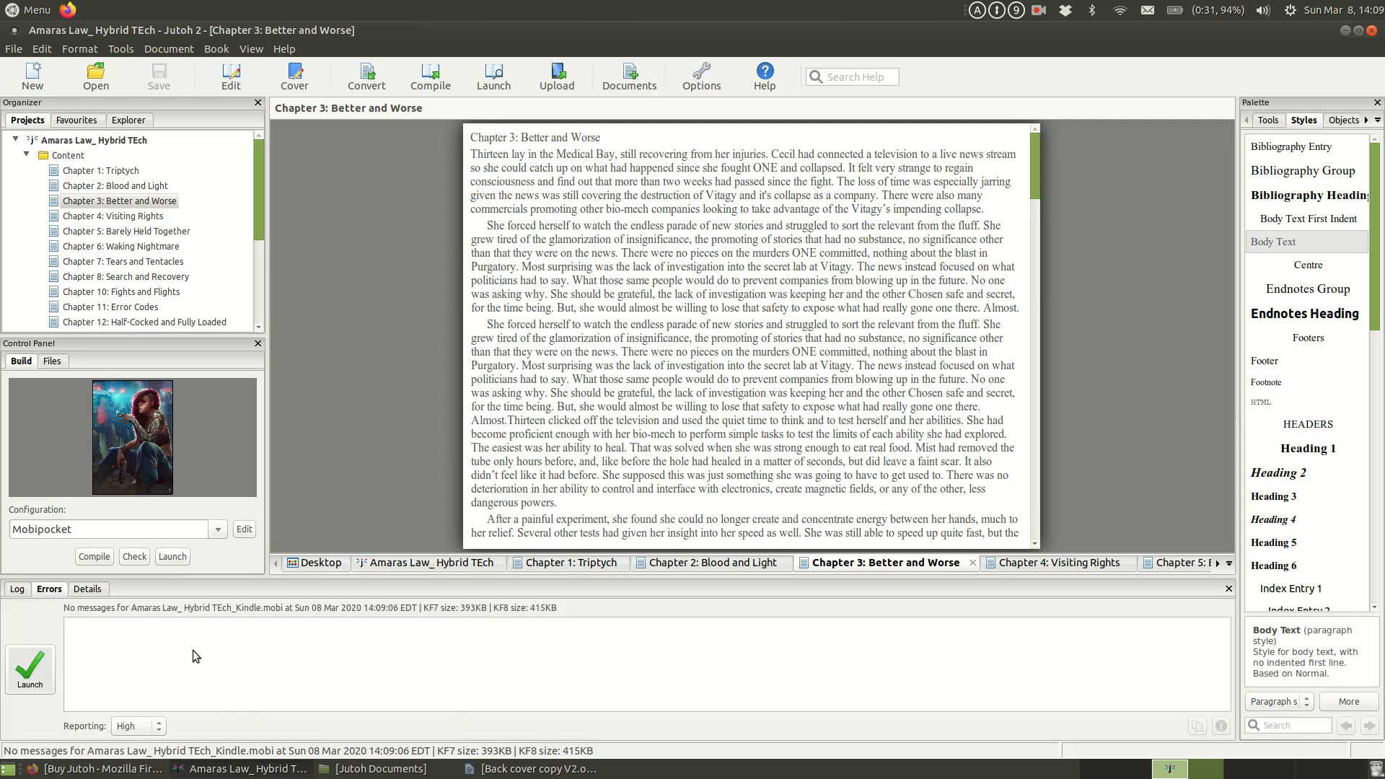
{"action": "left_click", "coordinate": [31, 667]}
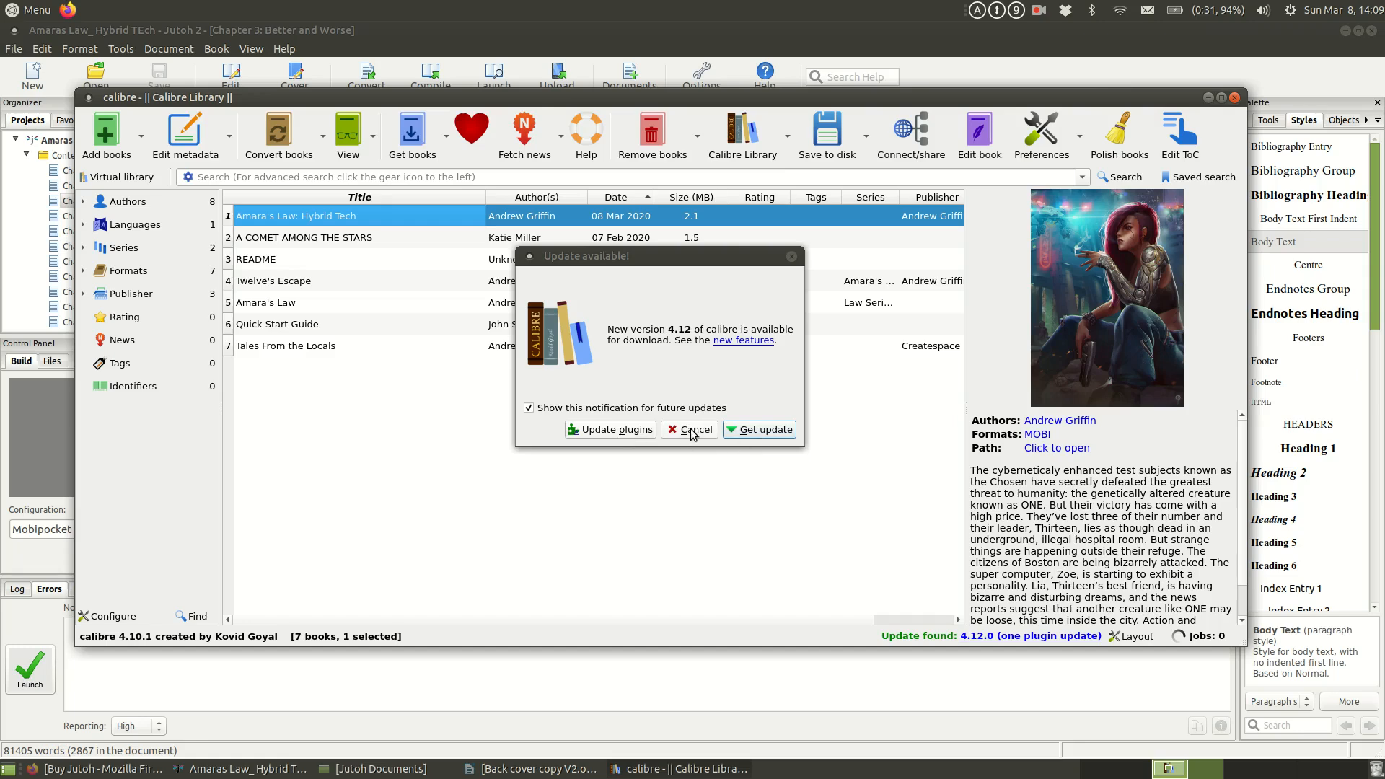
Step: Review the cover and description of Amara's Law: Hybrid Tech in calibre, dismiss the update notice and close calibre
{"action": "left_click_drag", "start_coordinate": [668, 270], "coordinate": [669, 502]}
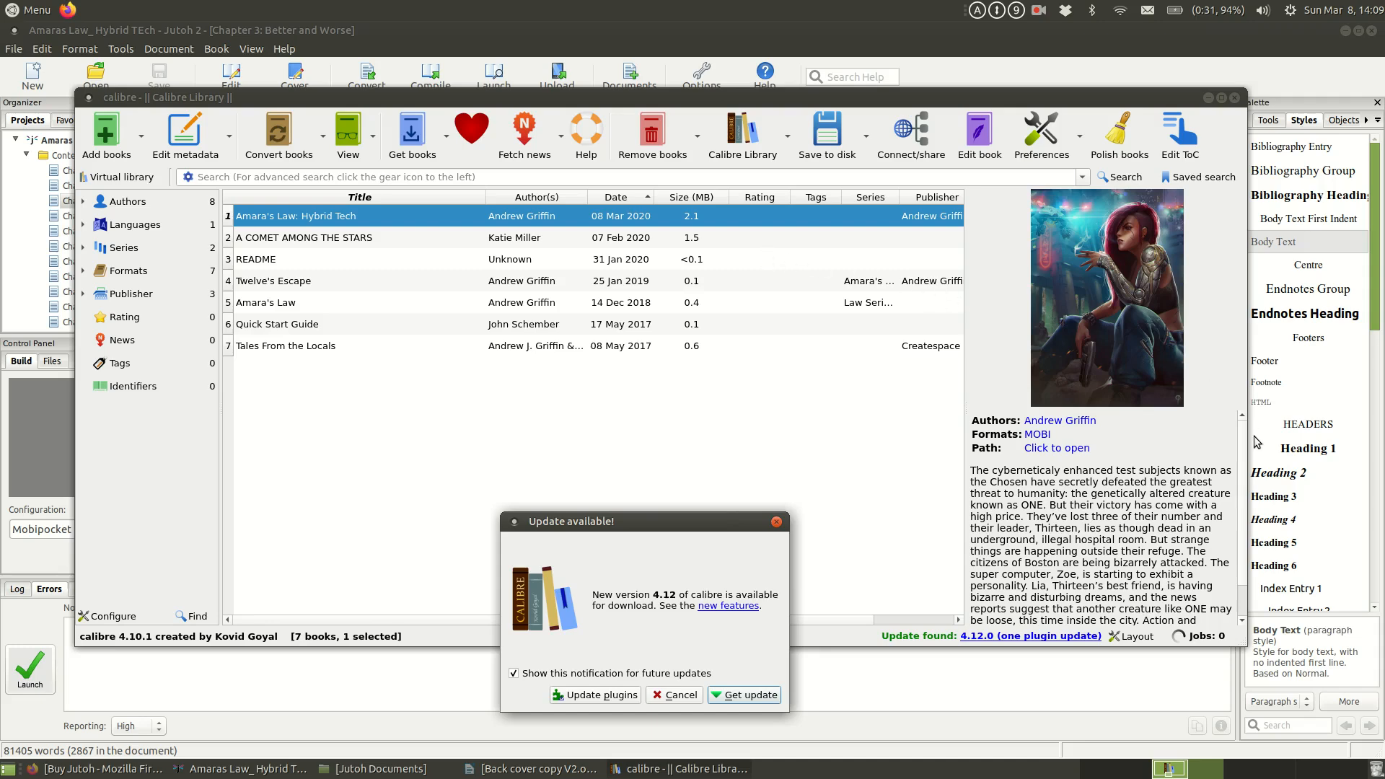
{"action": "mouse_move", "coordinate": [1245, 432]}
{"action": "left_mouse_down"}
{"action": "mouse_move", "coordinate": [1247, 465]}
{"action": "mouse_move", "coordinate": [1247, 416]}
{"action": "left_mouse_up"}
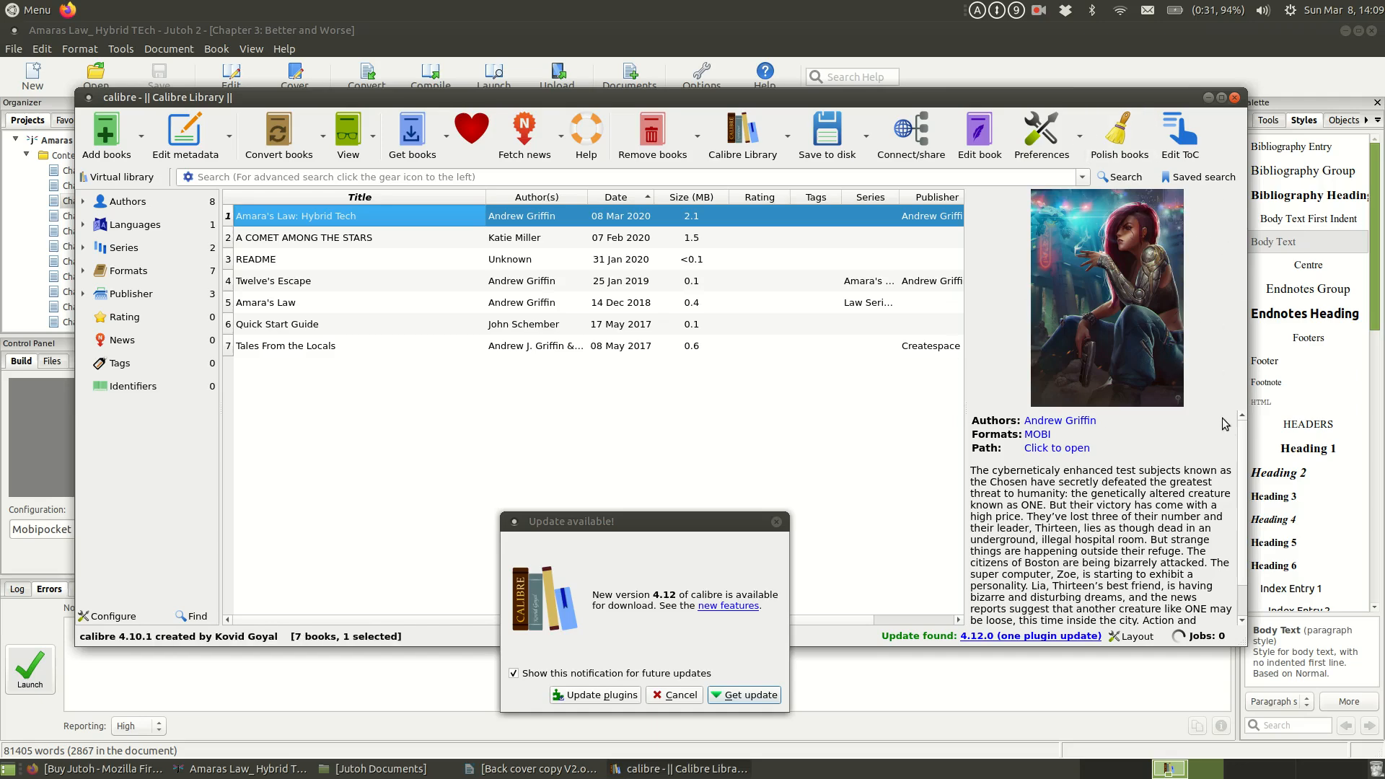
{"action": "scroll", "coordinate": [1241, 439], "scroll_direction": "down", "scroll_amount": 1}
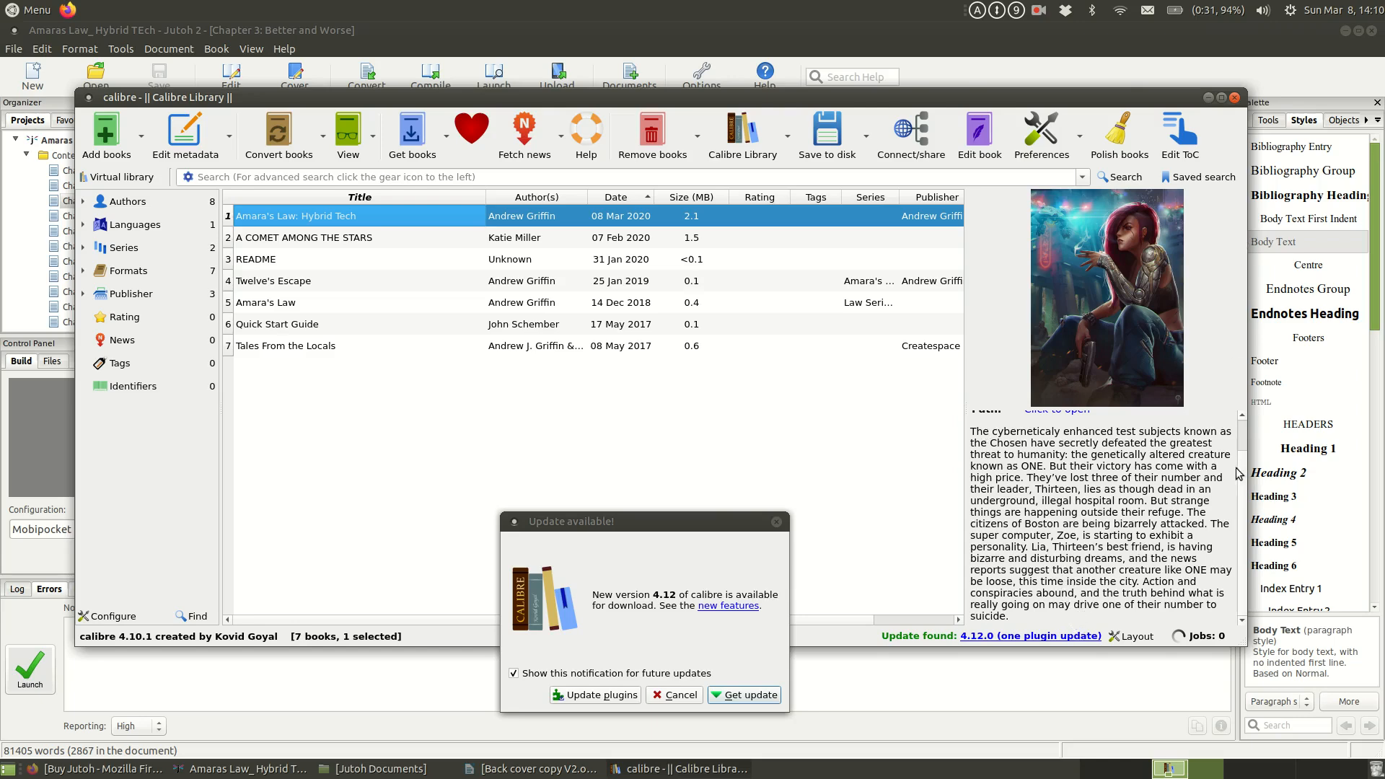
{"action": "scroll", "coordinate": [1243, 451], "scroll_direction": "up", "scroll_amount": 1}
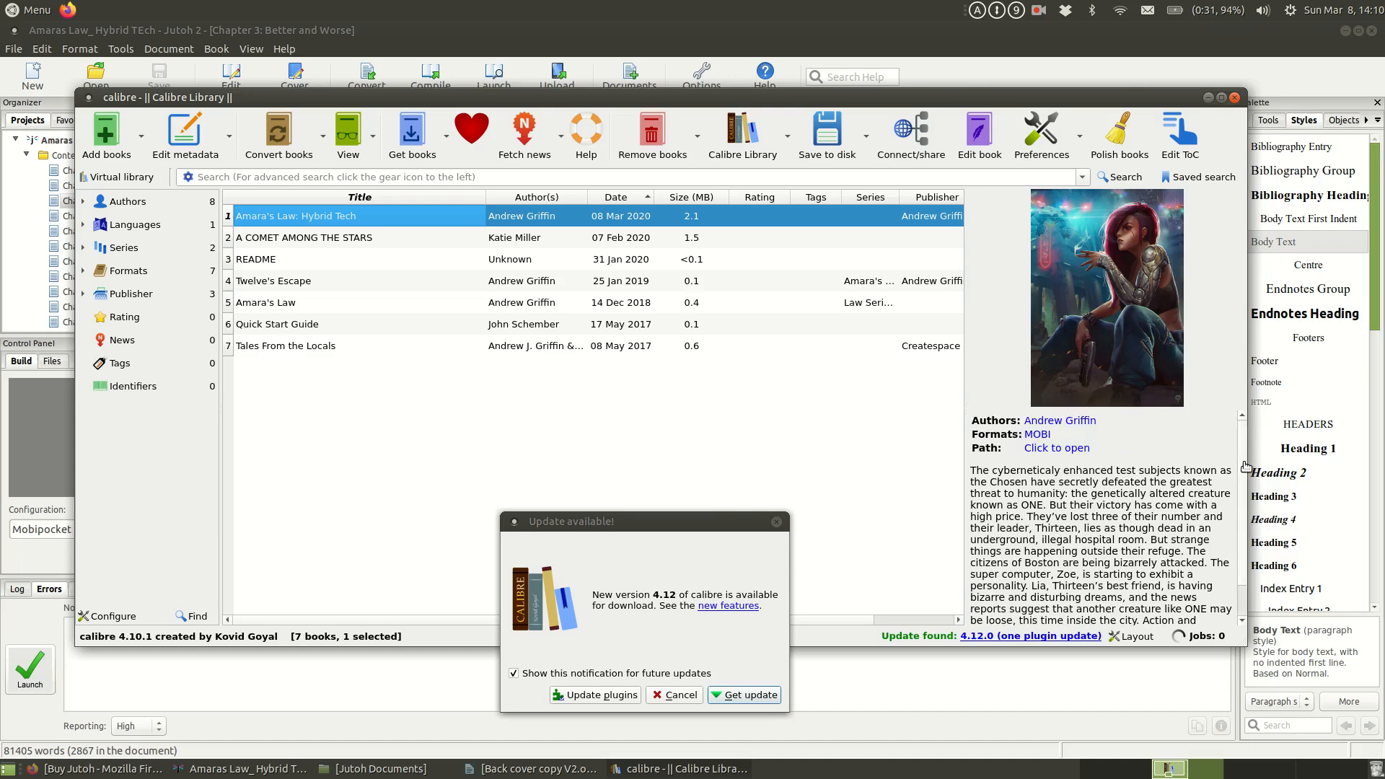
{"action": "scroll", "coordinate": [1238, 462], "scroll_direction": "down", "scroll_amount": 1}
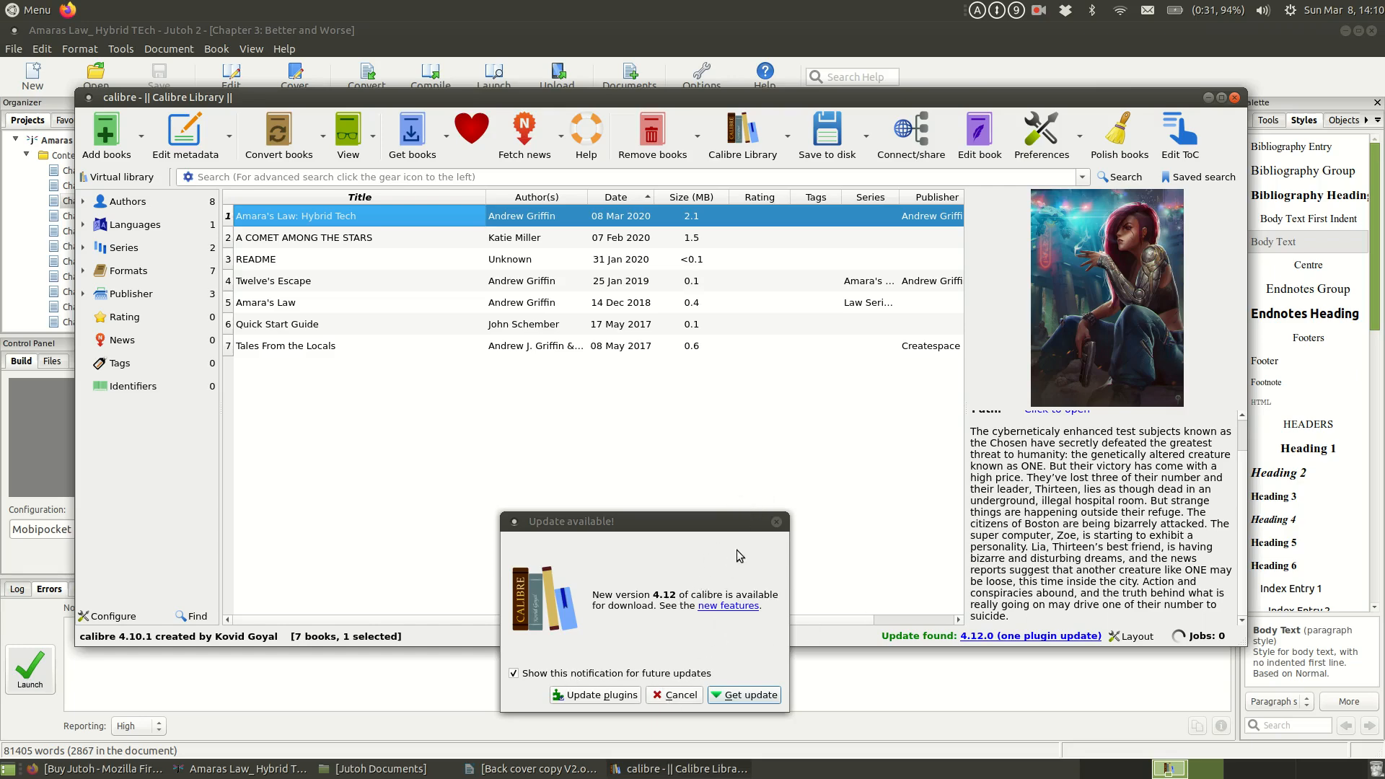
{"action": "left_click", "coordinate": [689, 700]}
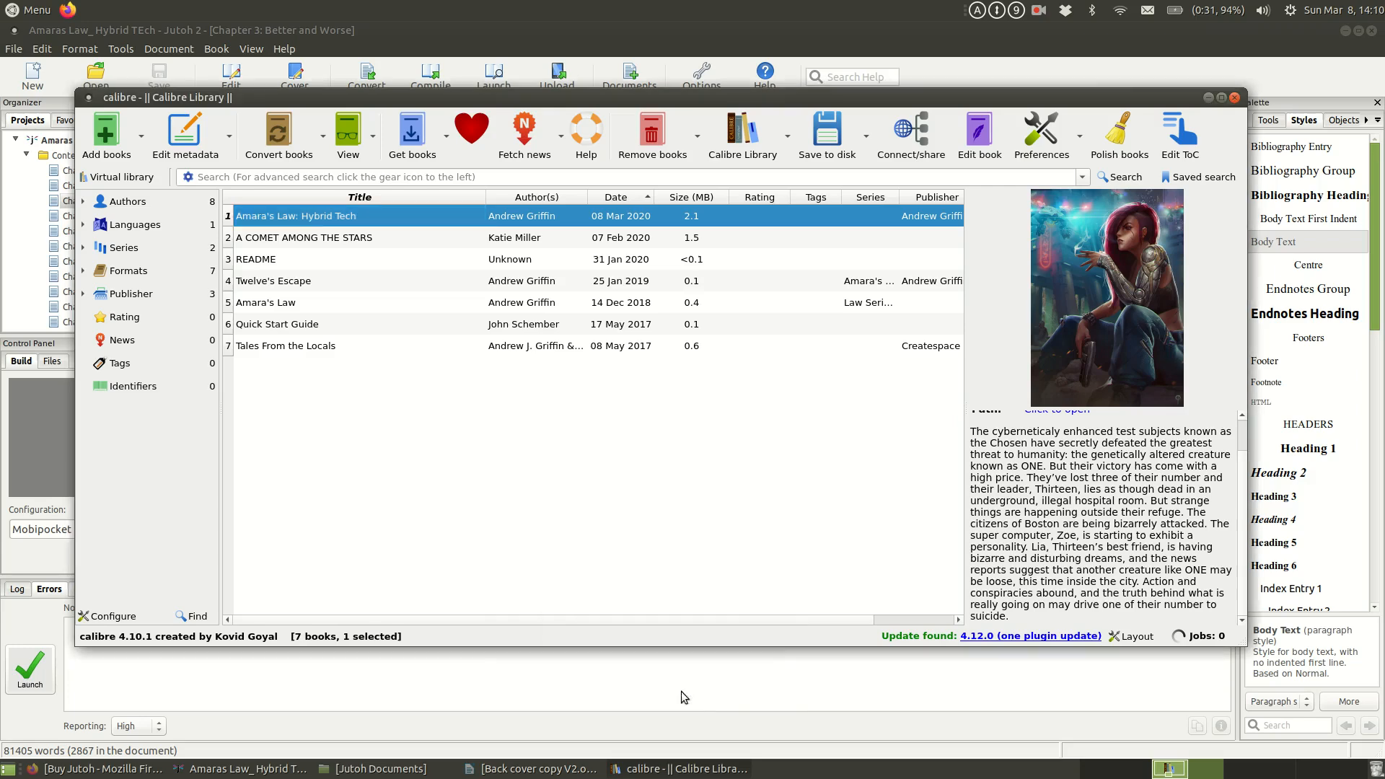
{"action": "left_click", "coordinate": [1236, 97]}
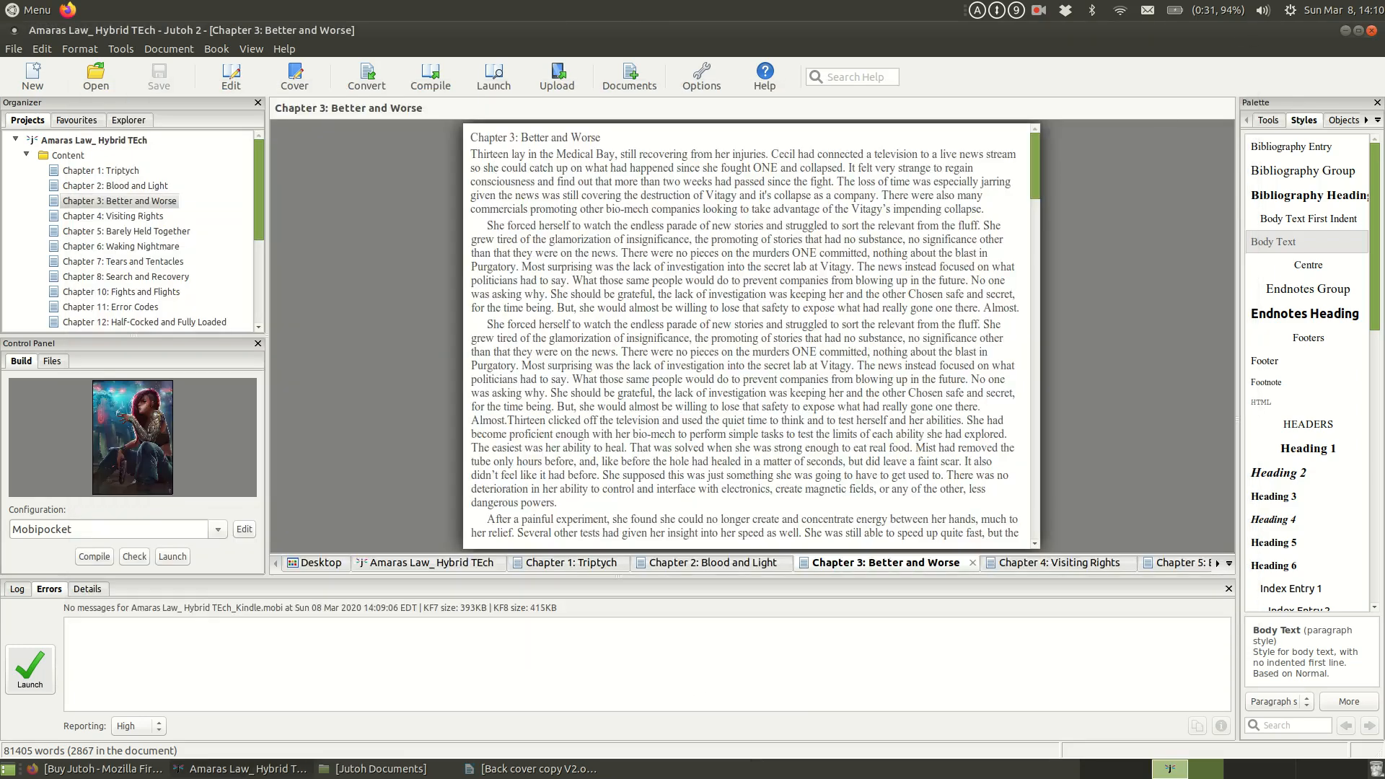
Step: Locate the compiled Amaras Law_ Hybrid TEch_Kindle.mobi file in the Jutoh Documents folder
{"action": "left_click", "coordinate": [1345, 30]}
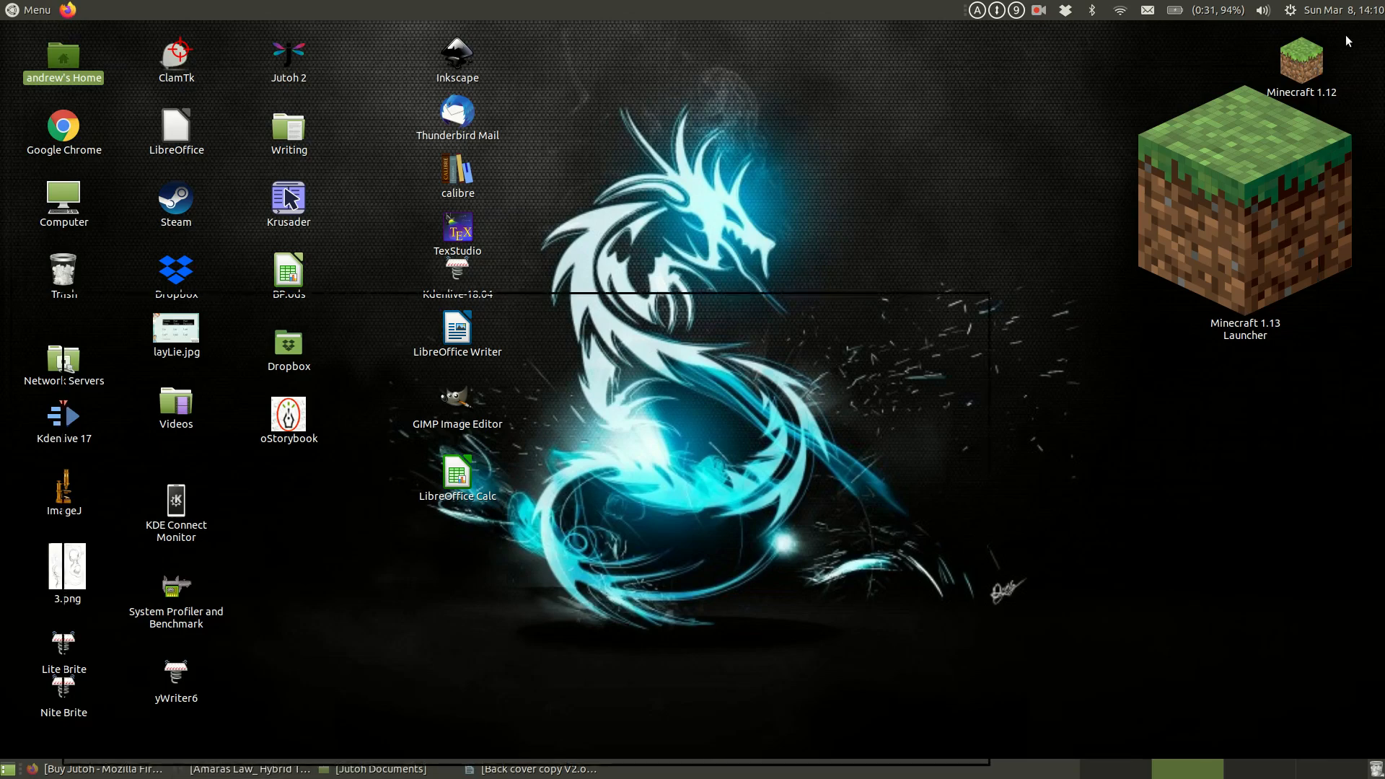
{"action": "left_click", "coordinate": [375, 769]}
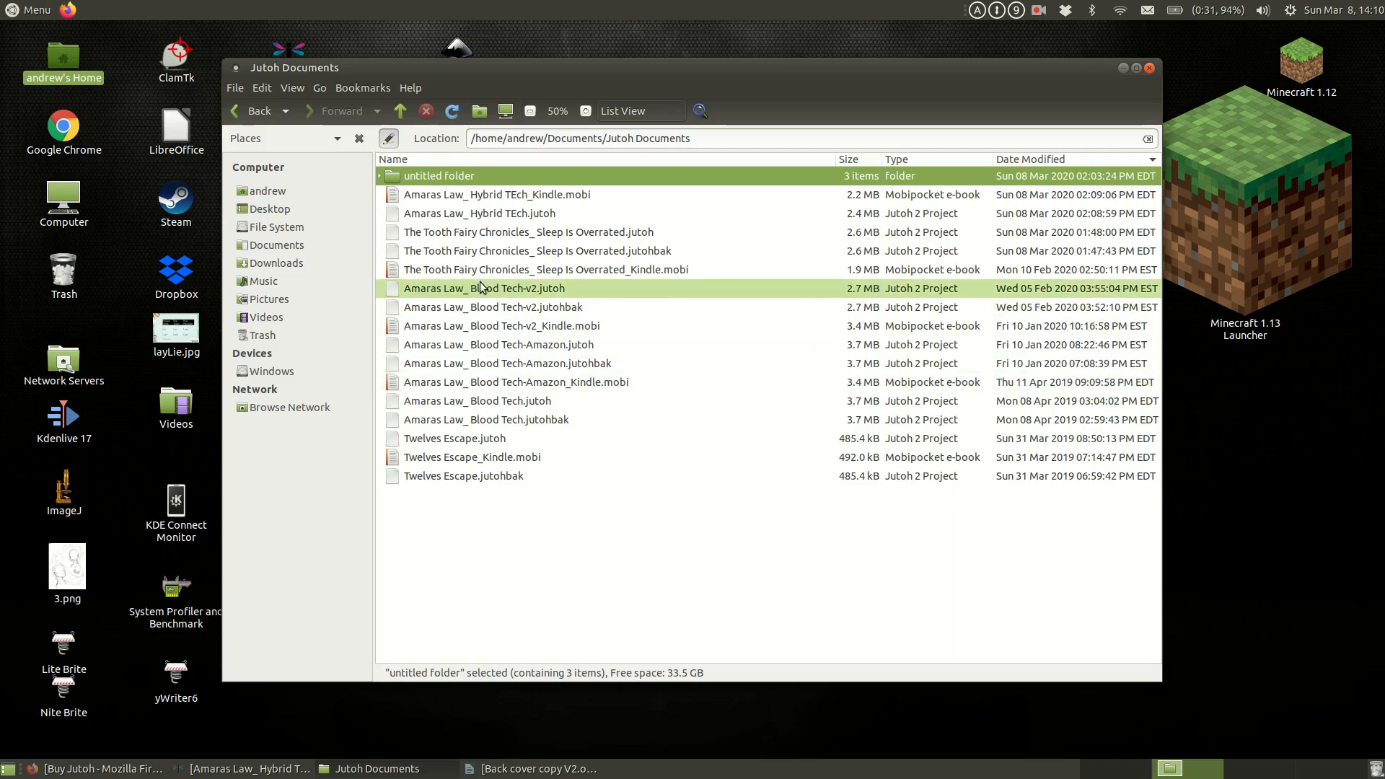
{"action": "left_click", "coordinate": [493, 194]}
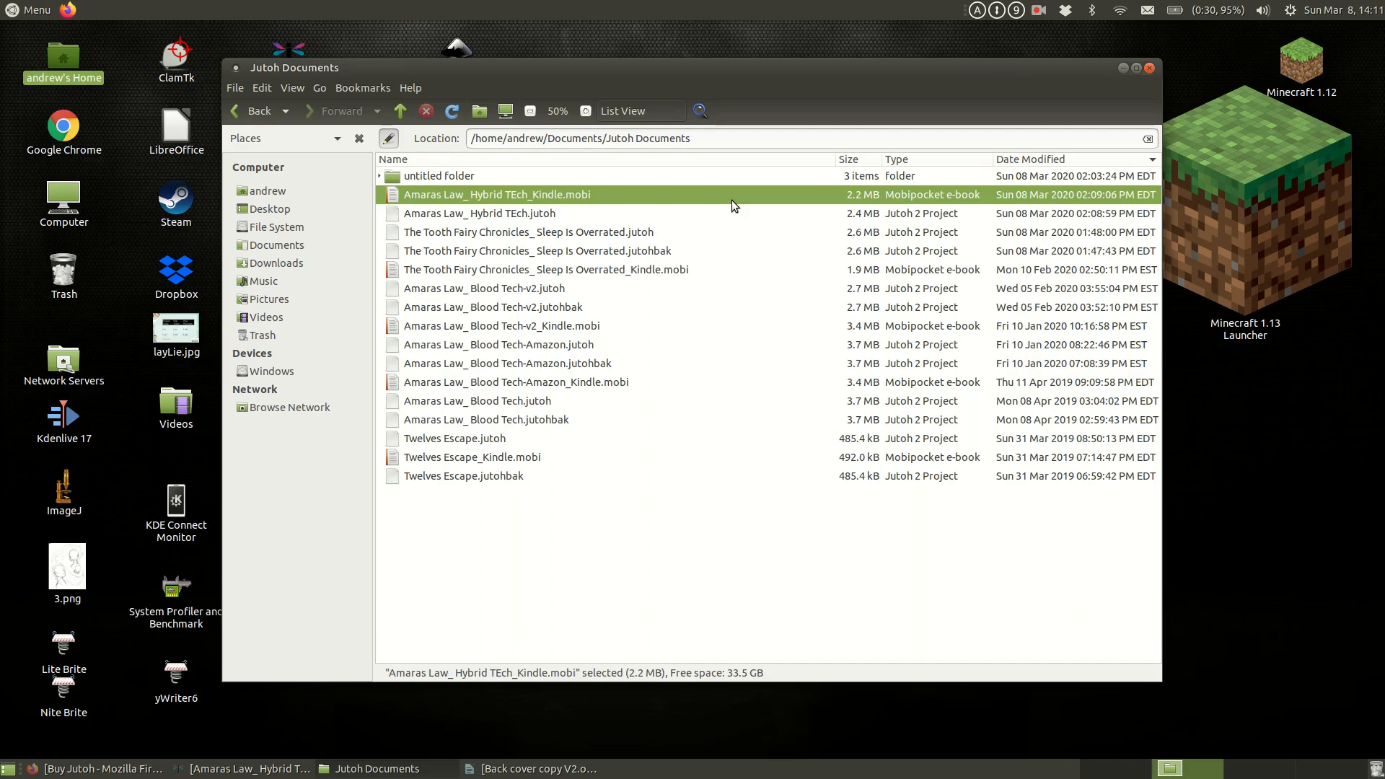
Step: Minimize the folder window, return to the Jutoh project and shrink the error list pane to enlarge the chapter editing area
{"action": "left_click", "coordinate": [1122, 72]}
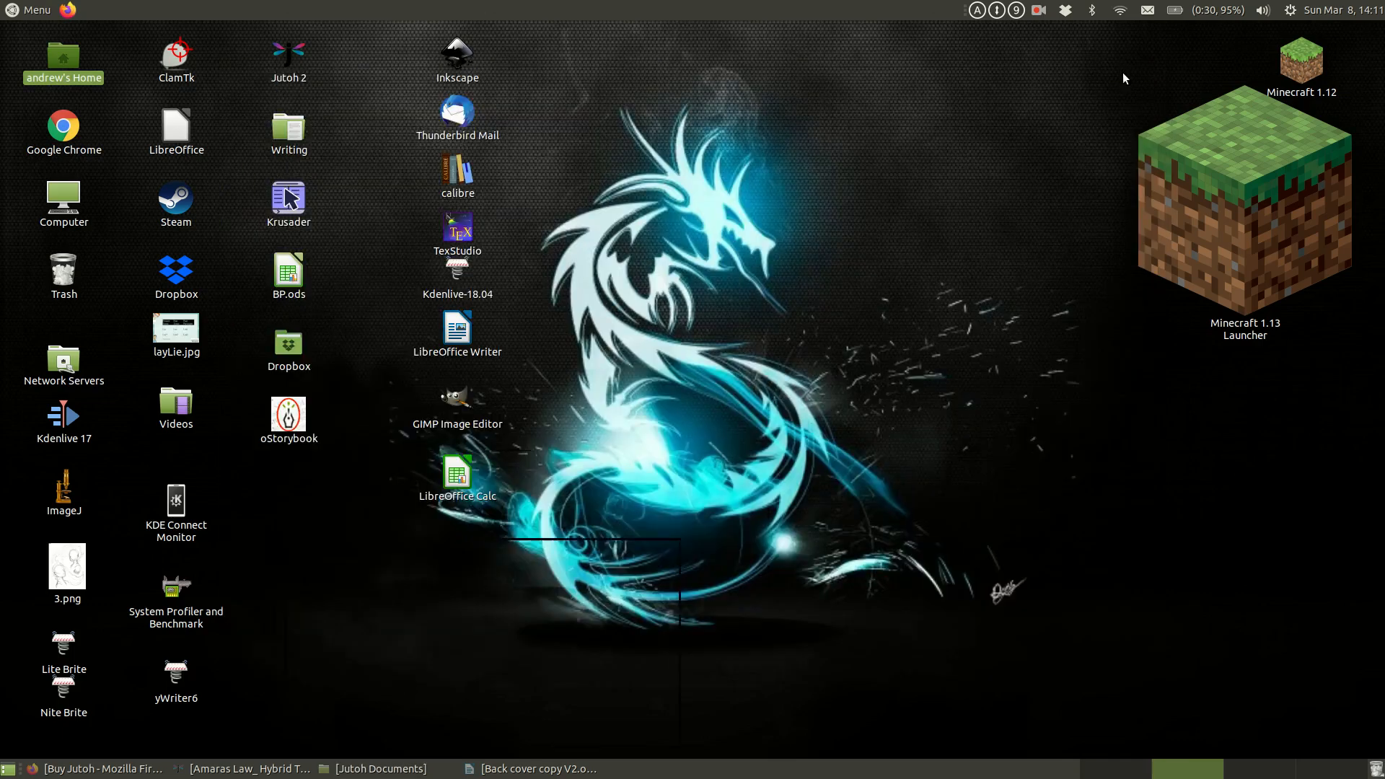
{"action": "left_click", "coordinate": [218, 769]}
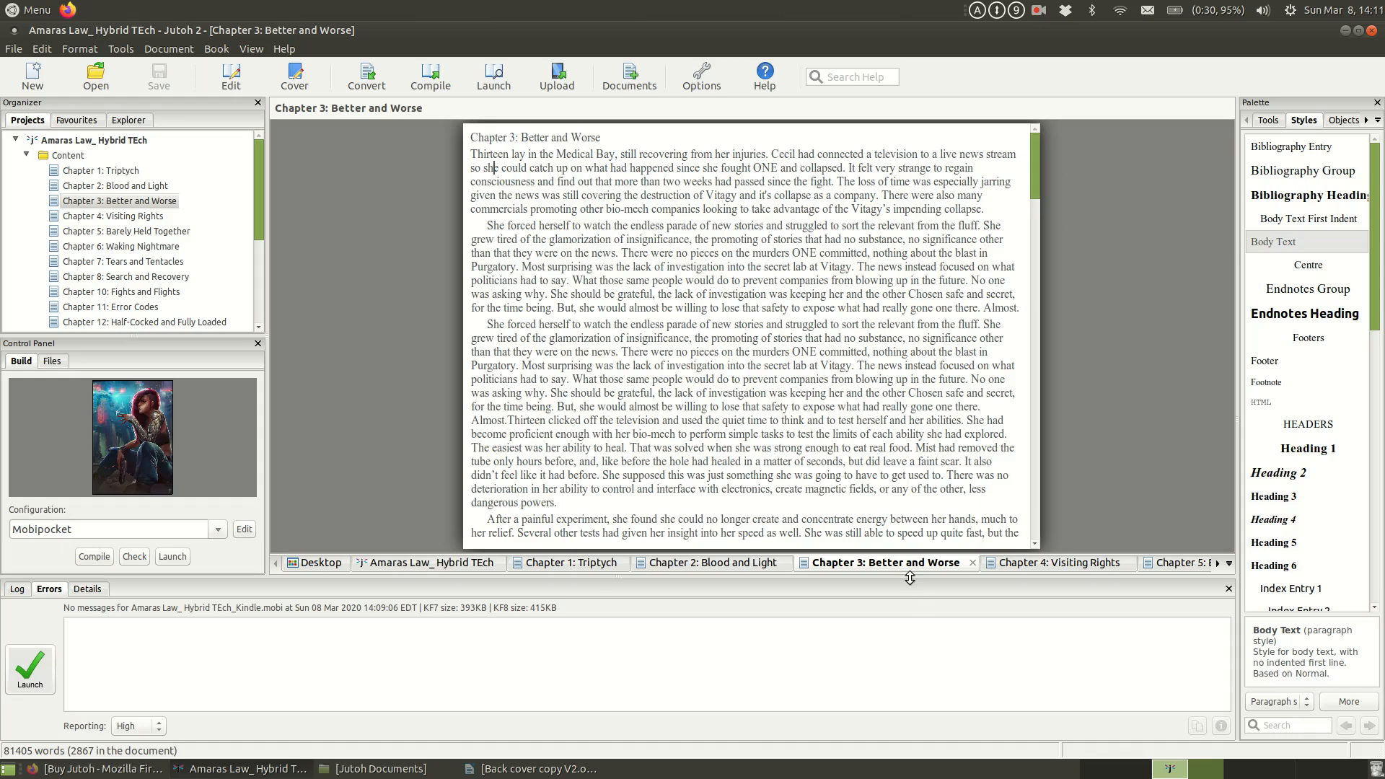
{"action": "left_click_drag", "start_coordinate": [910, 577], "coordinate": [909, 603]}
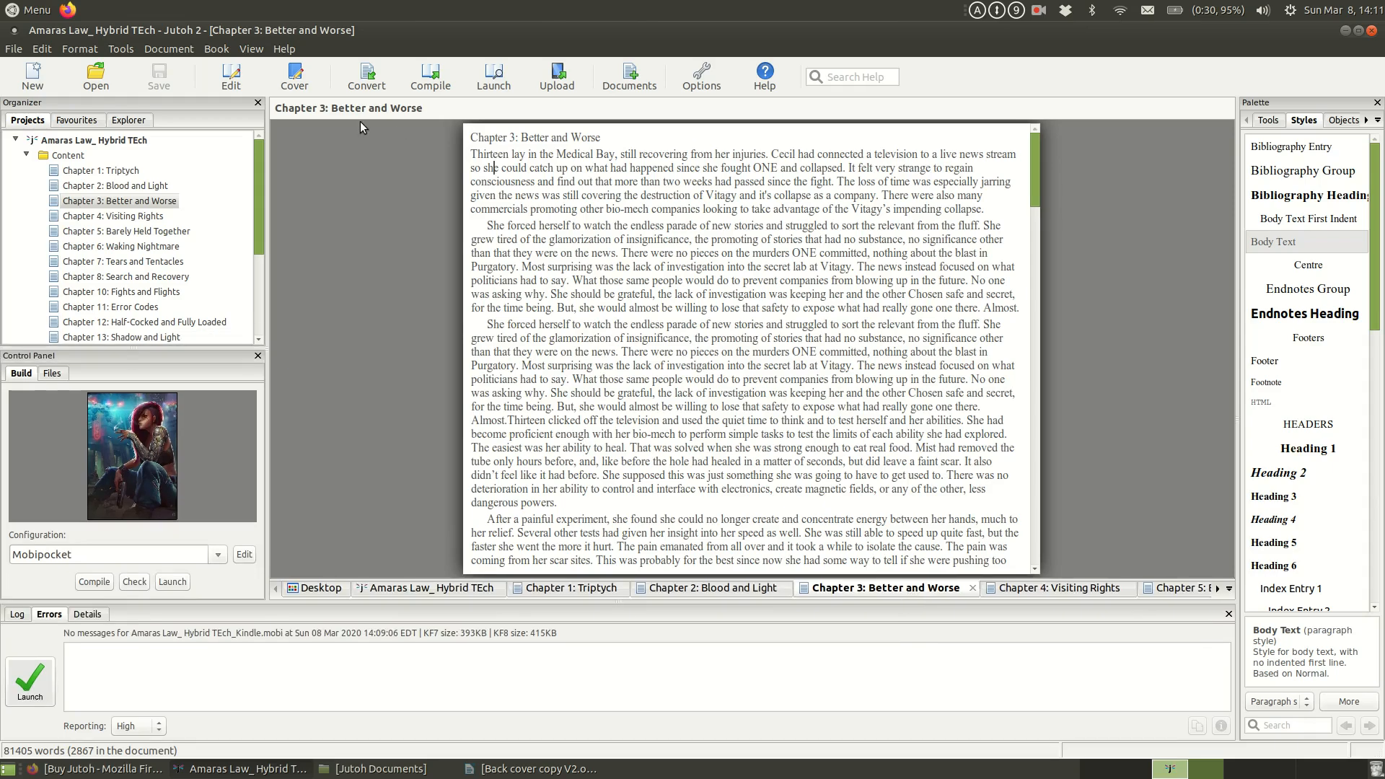
Step: Switch to Firefox and review the Buy Jutoh page and the Explore Jutoh page on the Jutoh website
{"action": "left_click", "coordinate": [1346, 32]}
{"action": "left_click", "coordinate": [100, 770]}
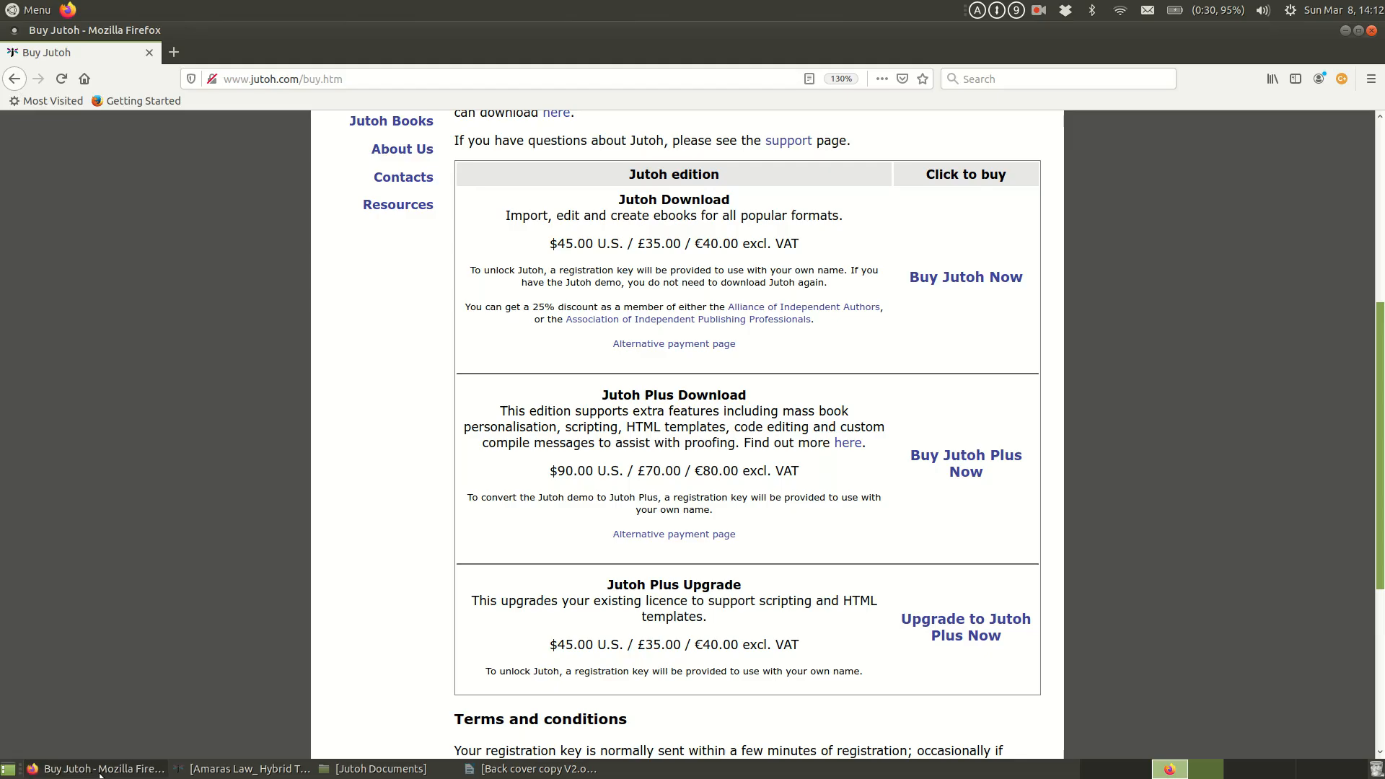
{"action": "scroll", "coordinate": [578, 349], "scroll_direction": "up", "scroll_amount": 5}
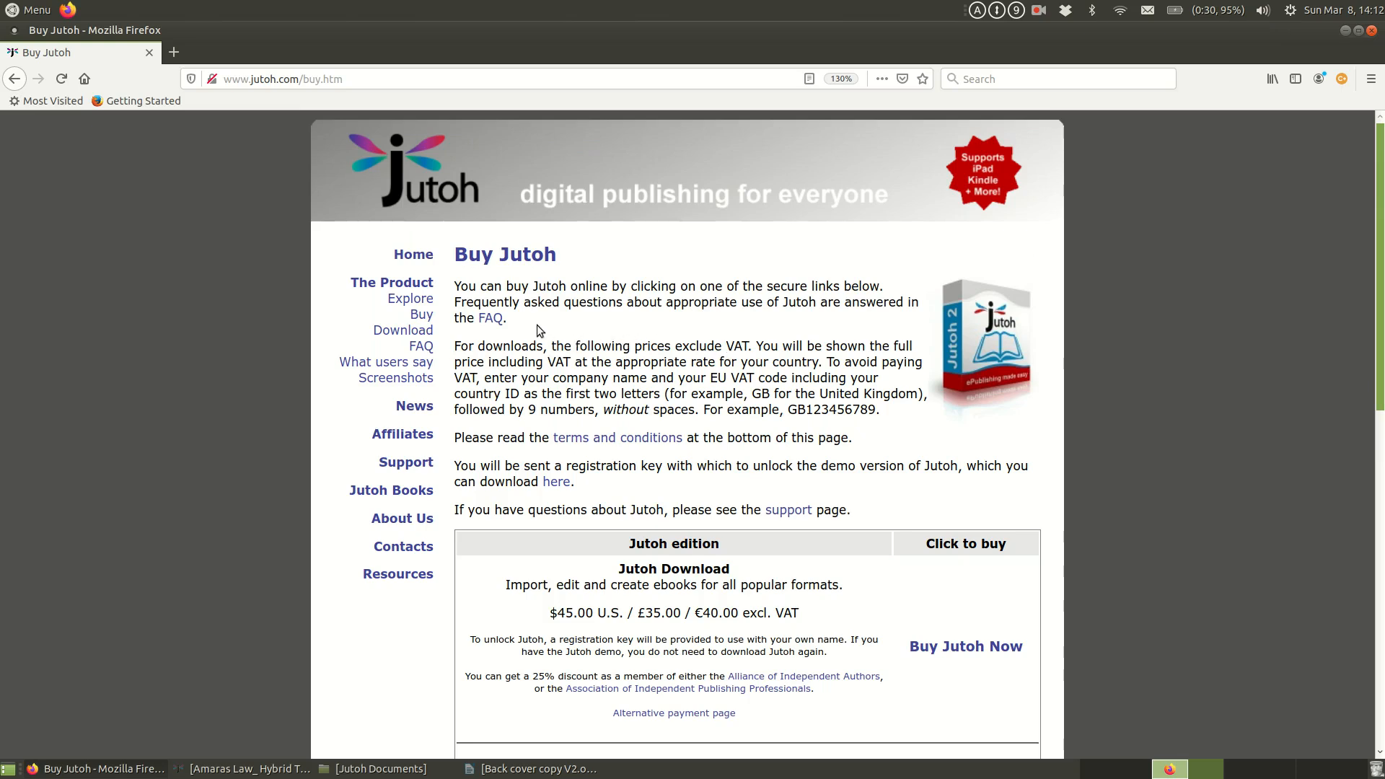
{"action": "left_click", "coordinate": [411, 298]}
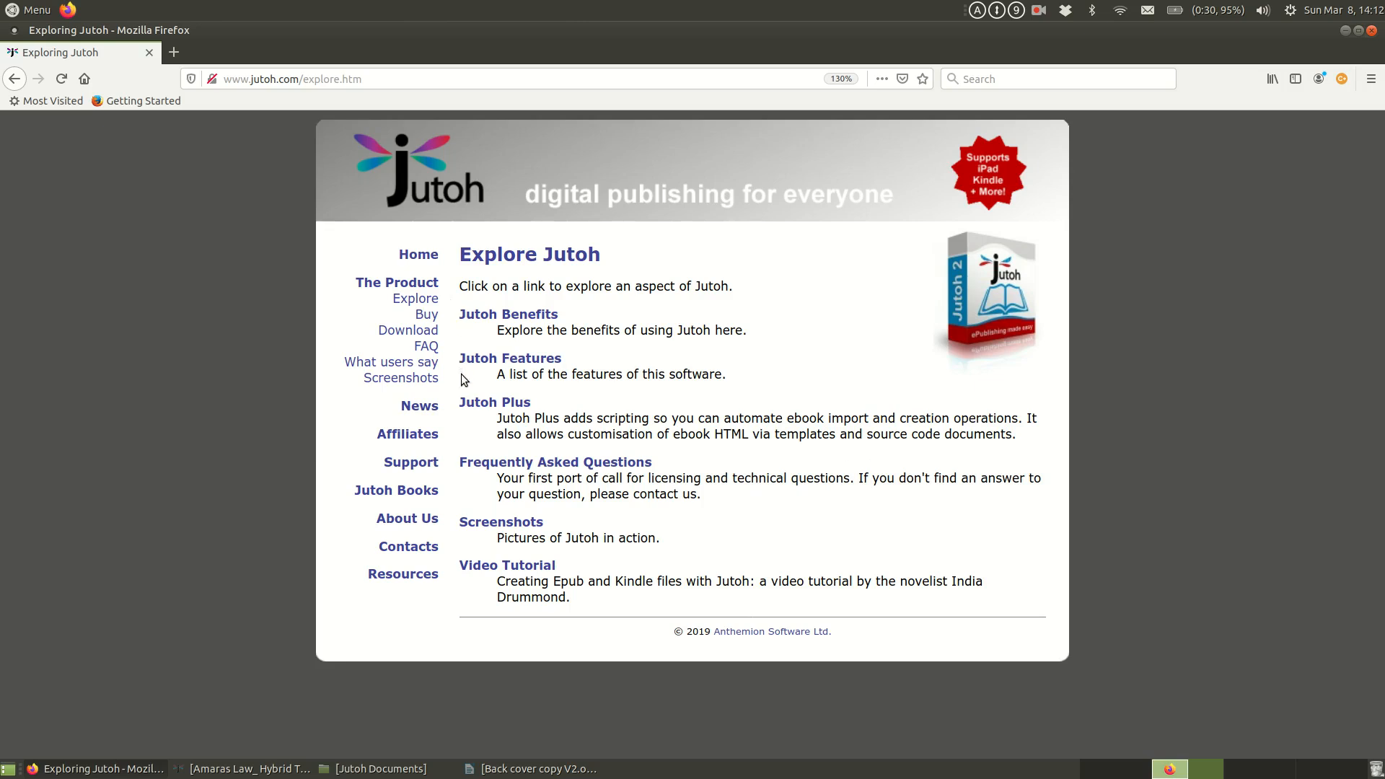
{"action": "left_click", "coordinate": [415, 287]}
Step: Open the Jutoh Support page and review its registration help, documentation links, upgrade policy and mailing list information
{"action": "left_click", "coordinate": [426, 469]}
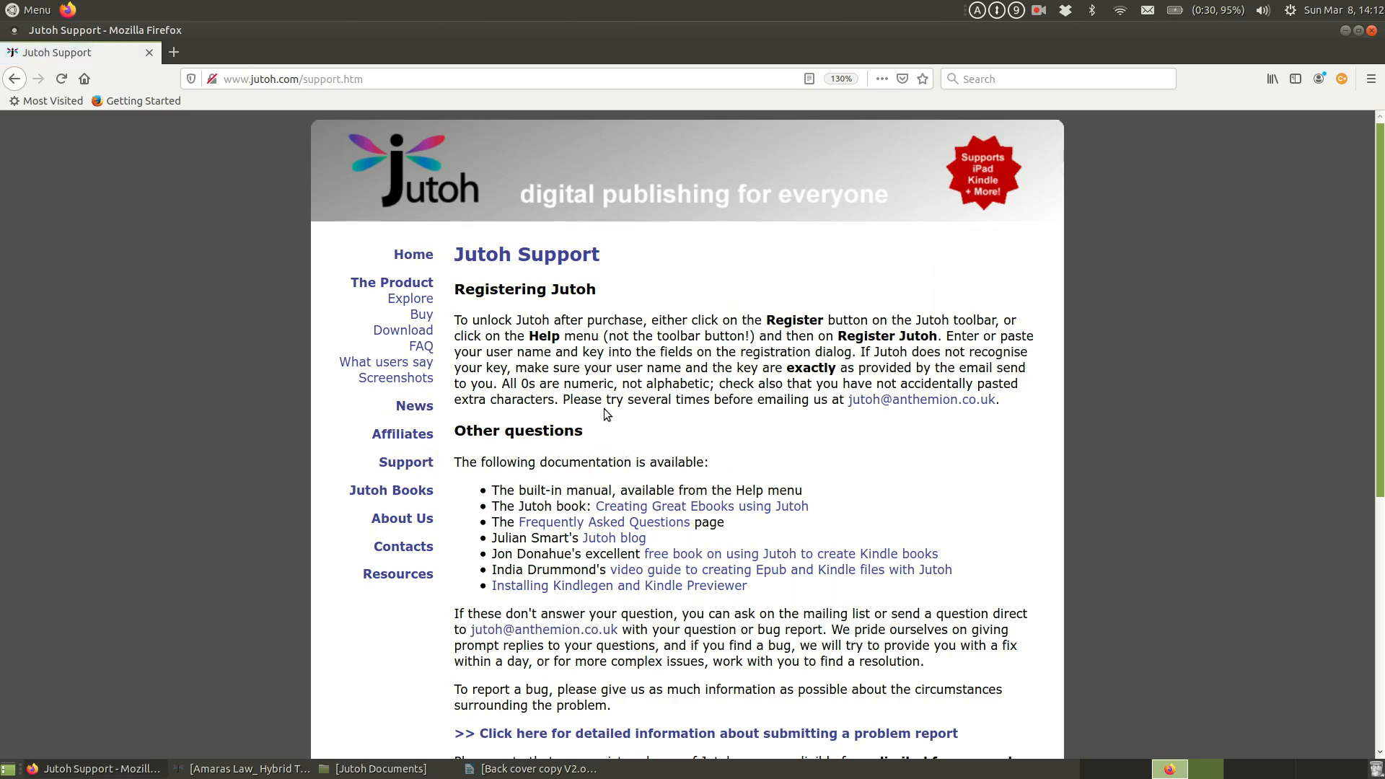
{"action": "scroll", "coordinate": [526, 379], "scroll_direction": "down", "scroll_amount": 5}
{"action": "scroll", "coordinate": [469, 379], "scroll_direction": "down", "scroll_amount": 2}
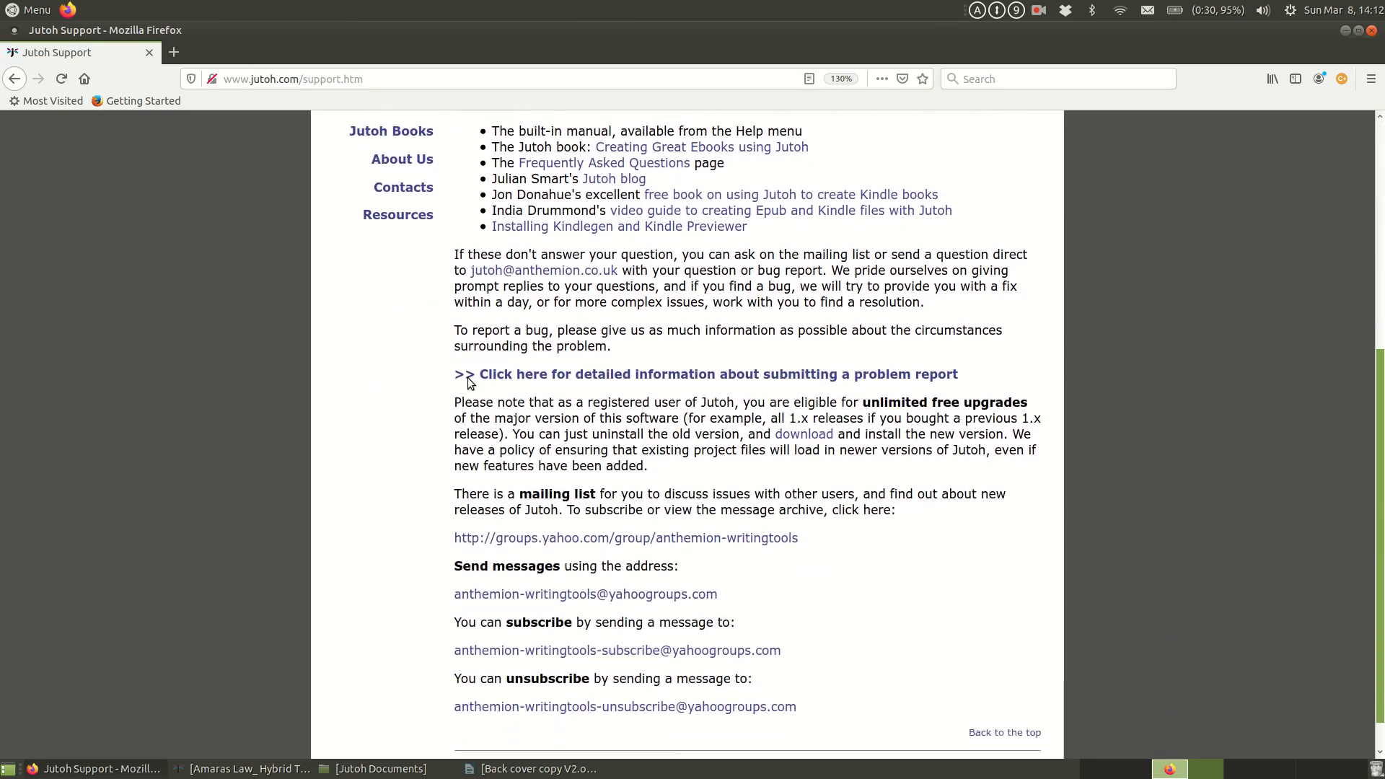
{"action": "scroll", "coordinate": [619, 451], "scroll_direction": "up", "scroll_amount": 6}
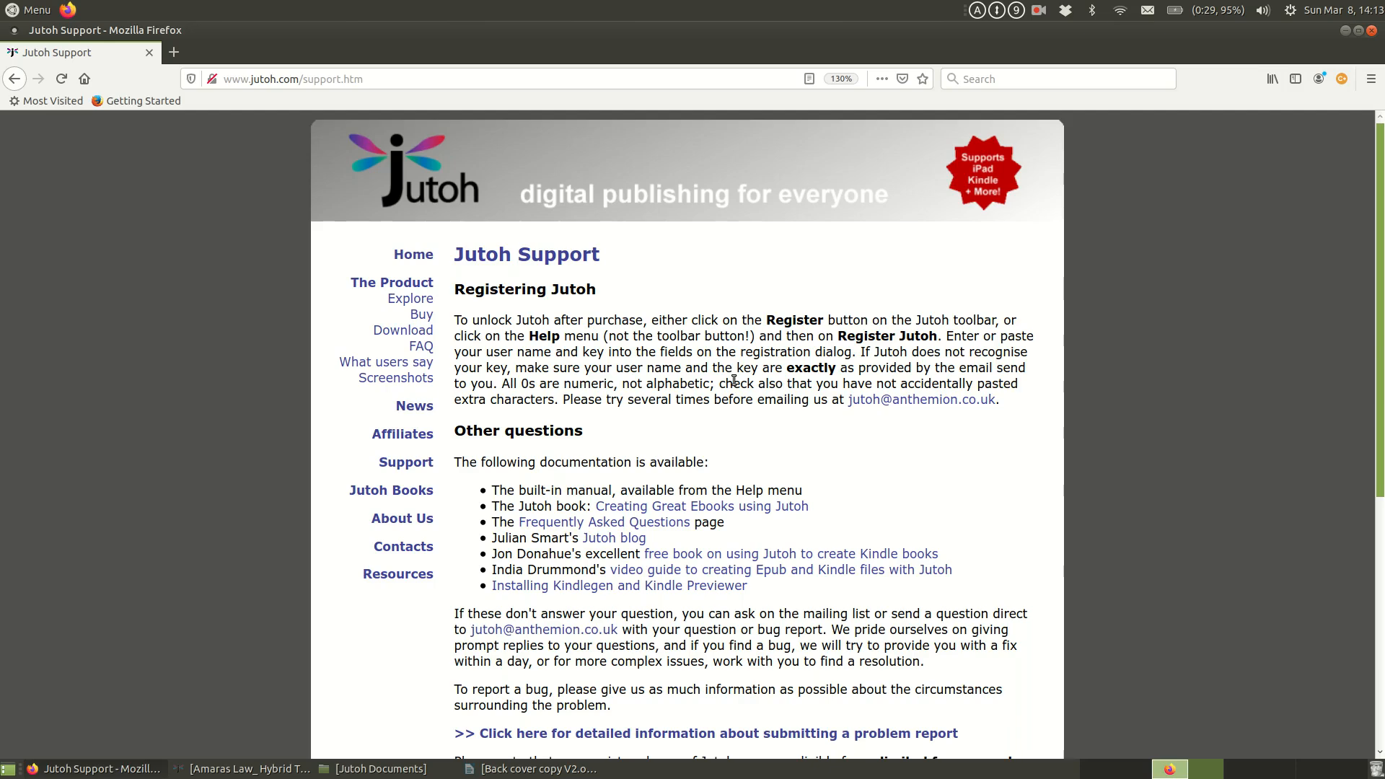
{"action": "left_click", "coordinate": [1039, 11]}
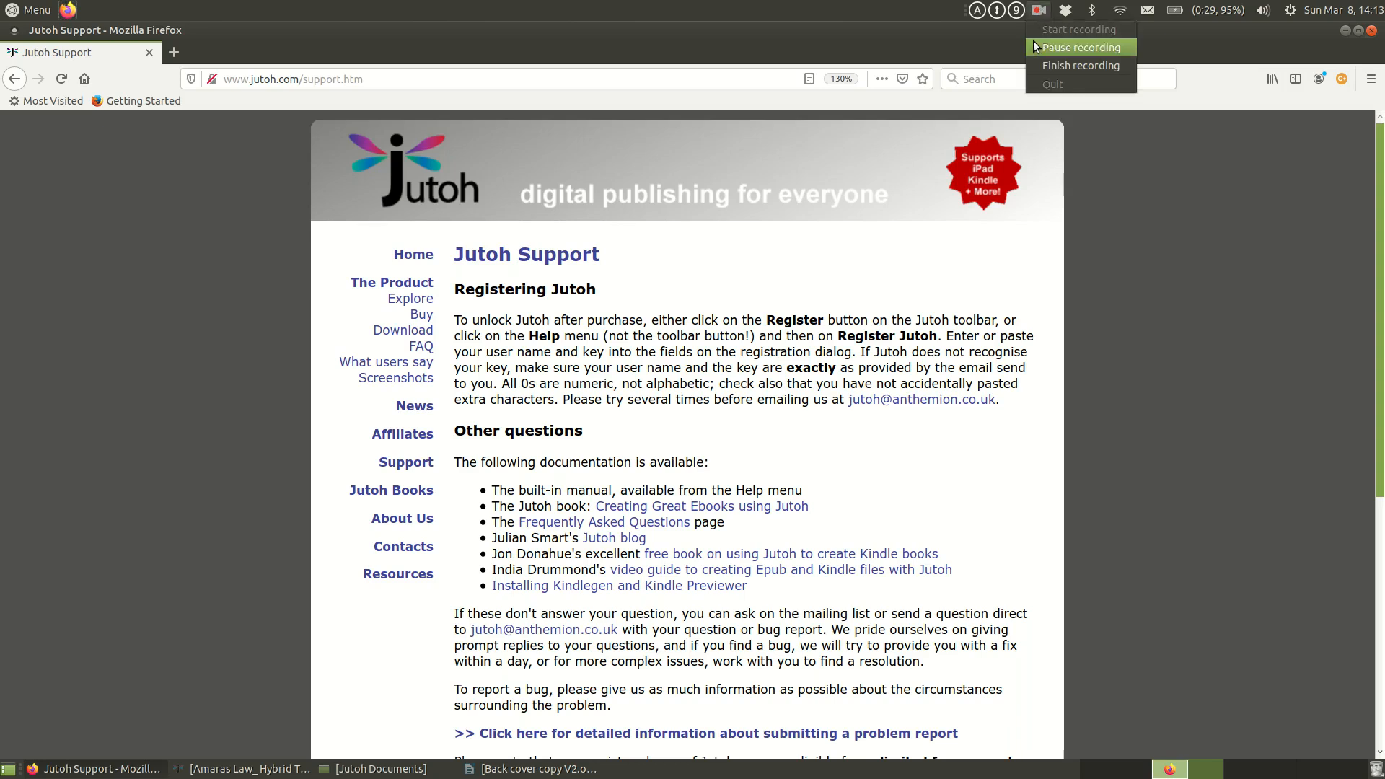
{"action": "left_click", "coordinate": [1035, 47]}
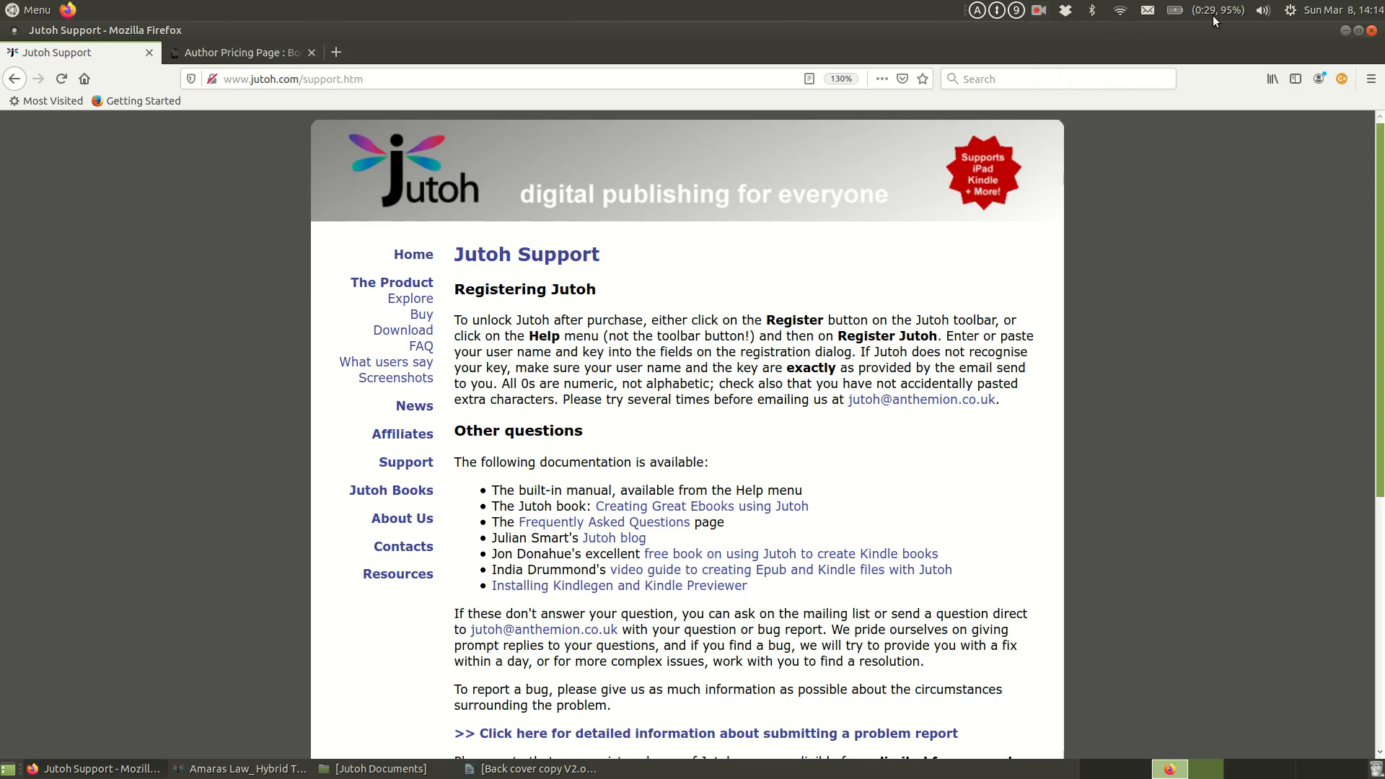
Step: Minimize Firefox to return to the Amaras Law_ Hybrid TEch project in Jutoh
{"action": "left_click", "coordinate": [1346, 30]}
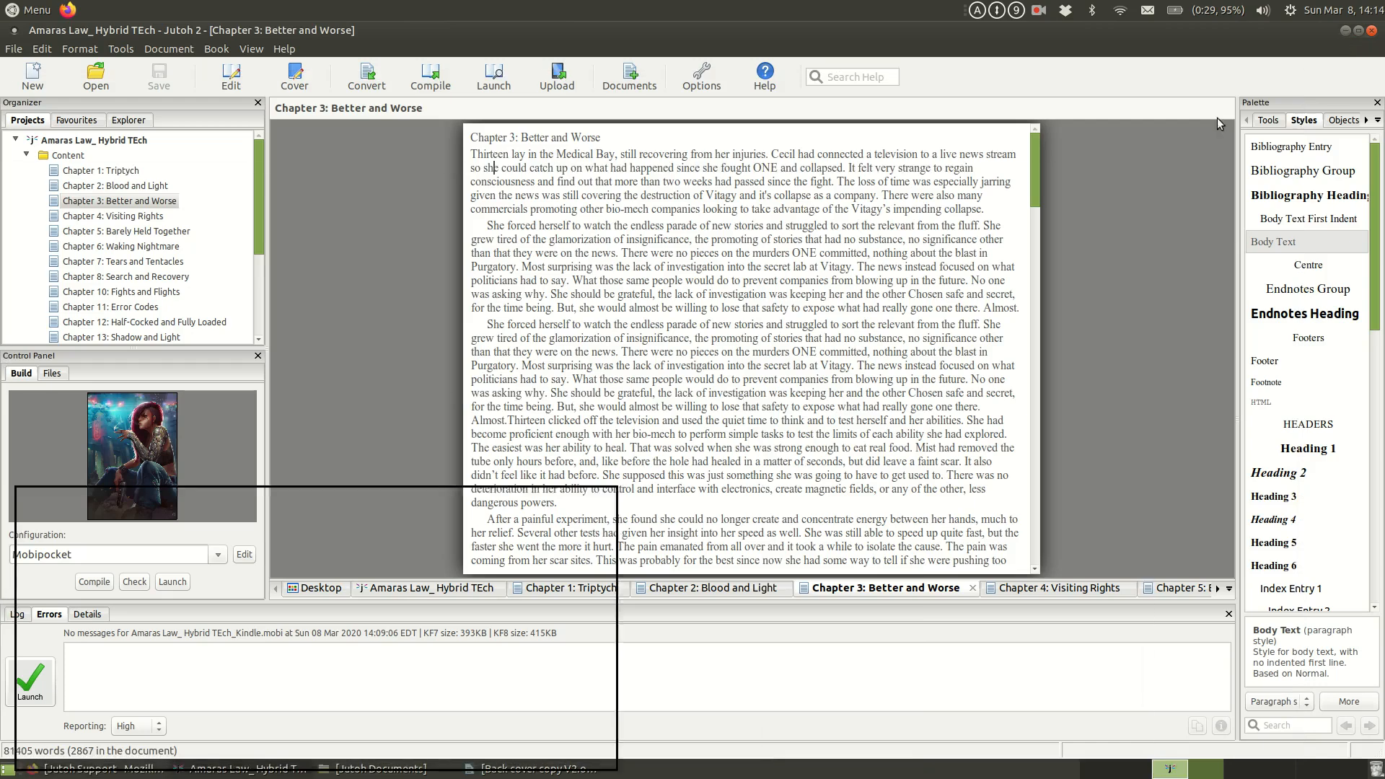